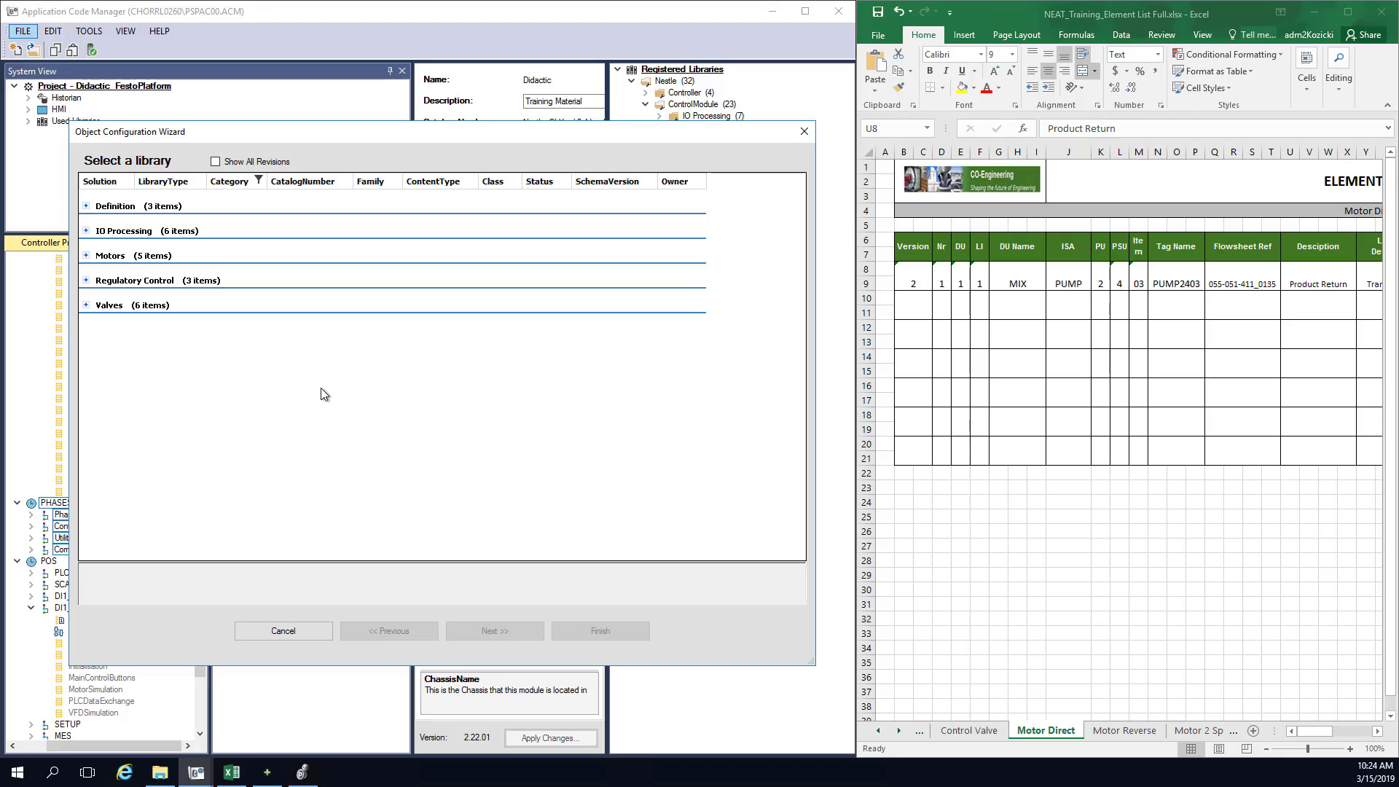
Step: Choose the MotorDirect (0.5) library from the Motors category and enter "Product Return" as the new object's description
left_click(86, 256)
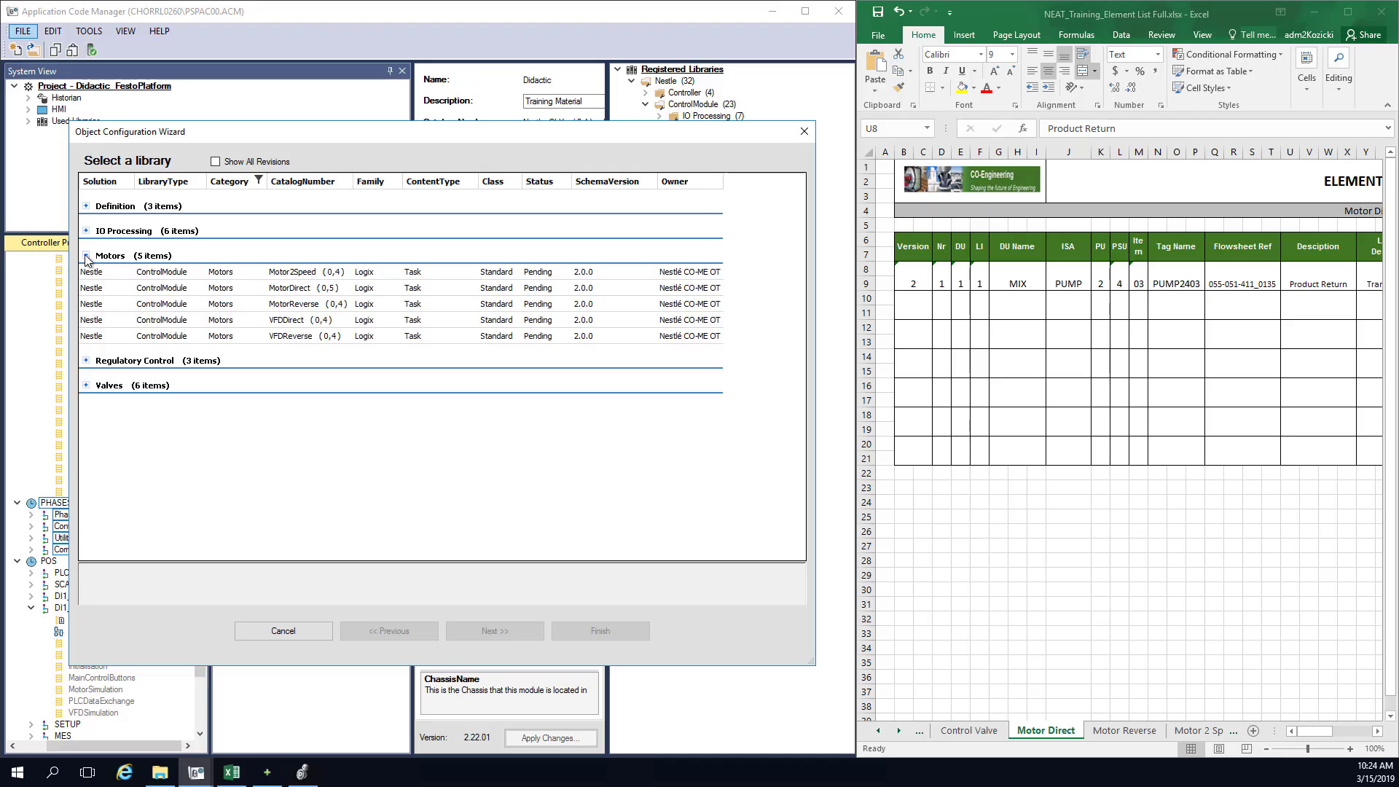
left_click(310, 290)
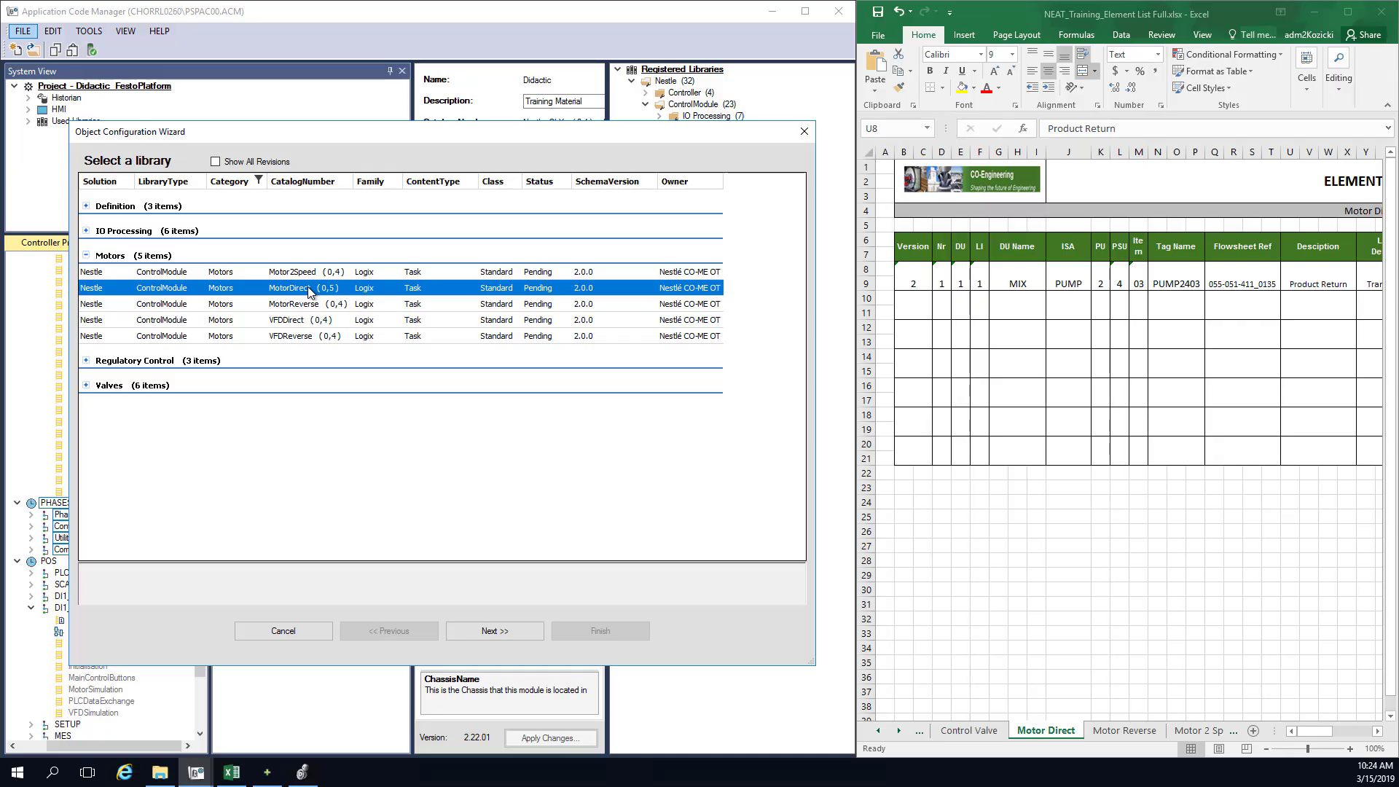
left_click(503, 636)
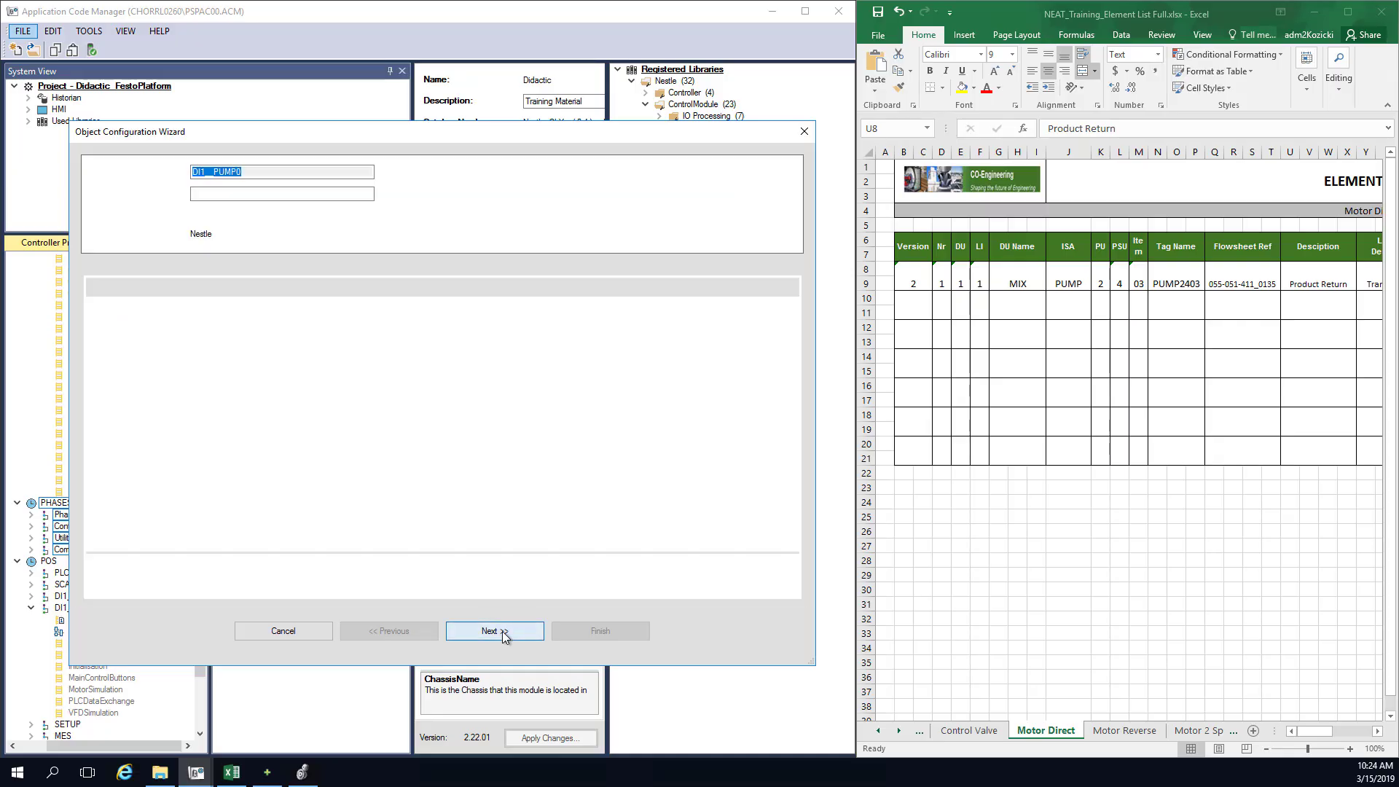
left_click(261, 196)
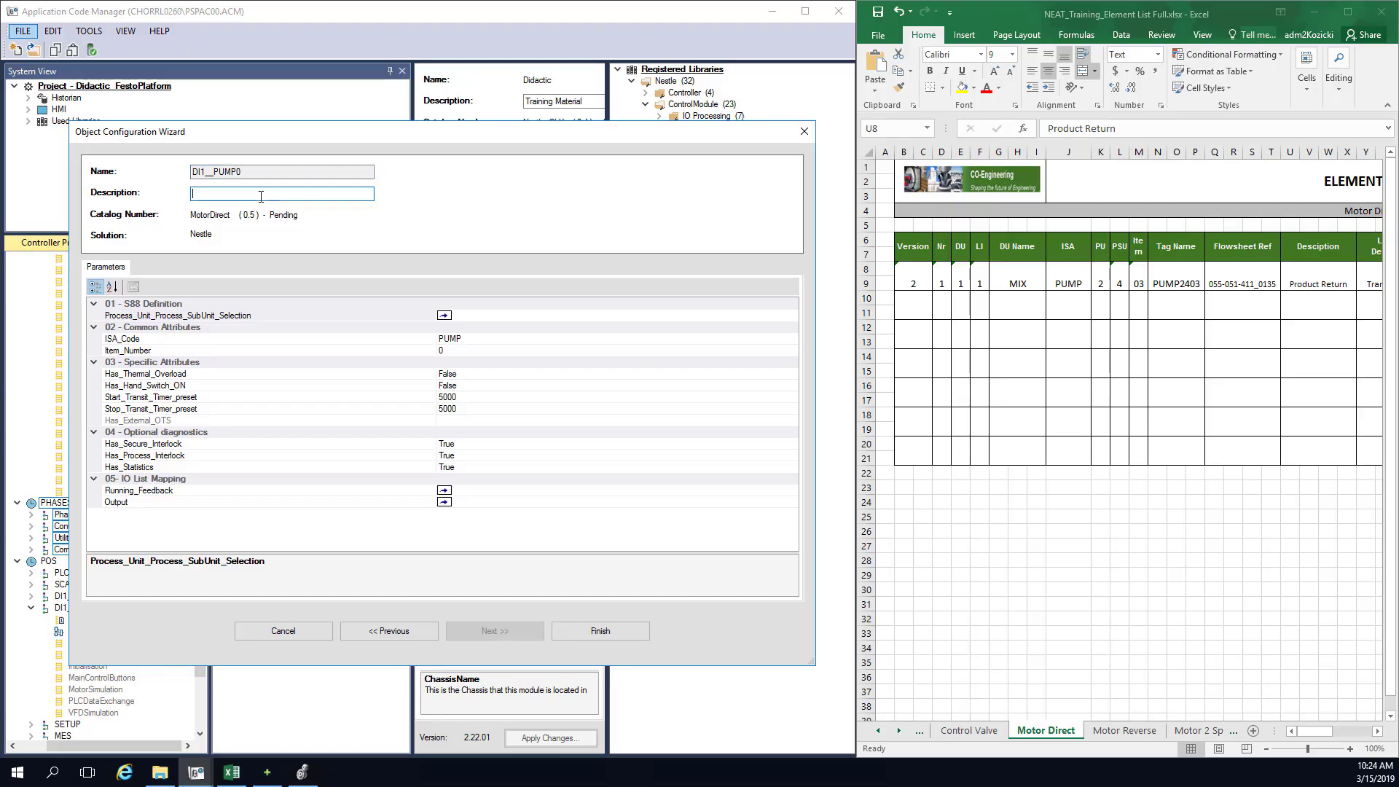
type("Produc")
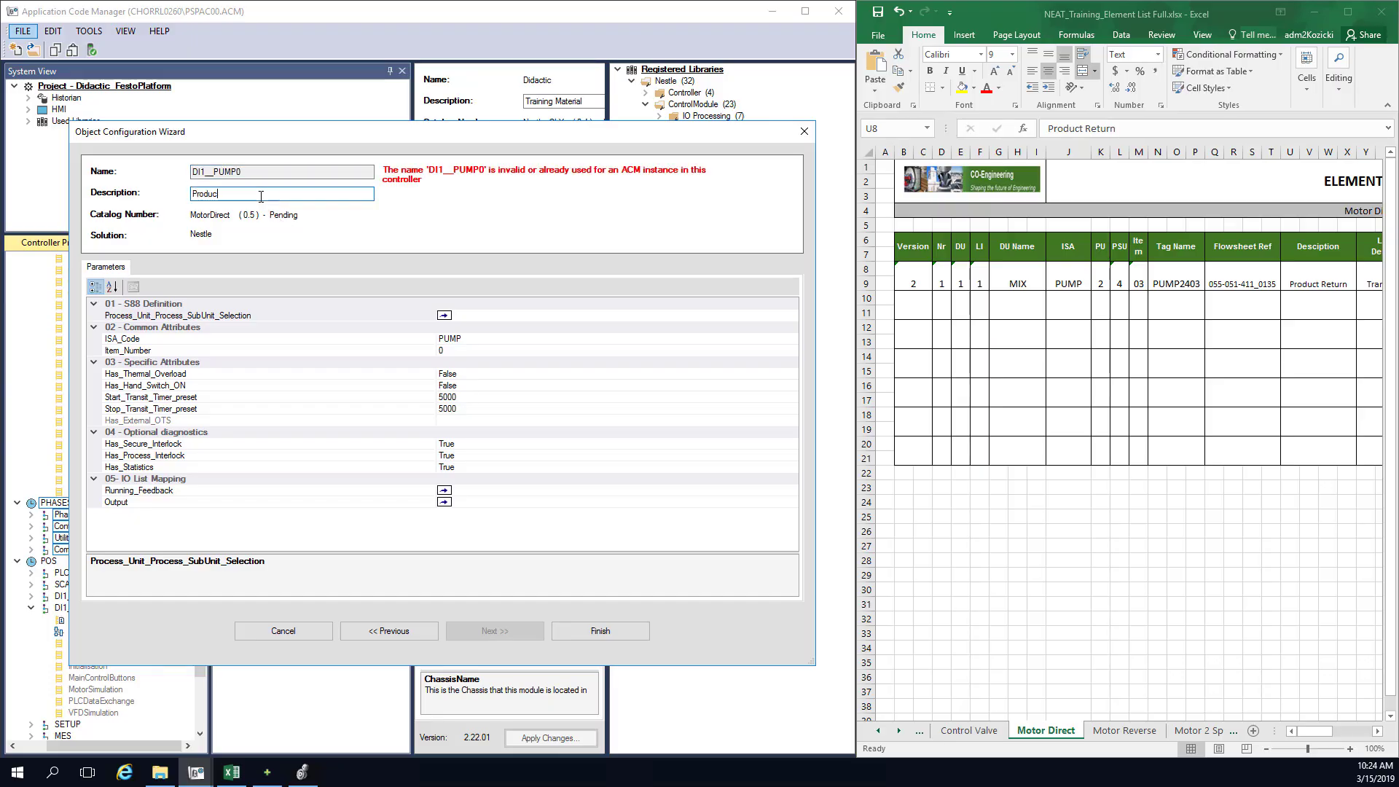
type("t Return")
Step: Set the motor's process unit and subunit reference to DI1_MI1_BatchMixer2_Outlet4
left_click(485, 315)
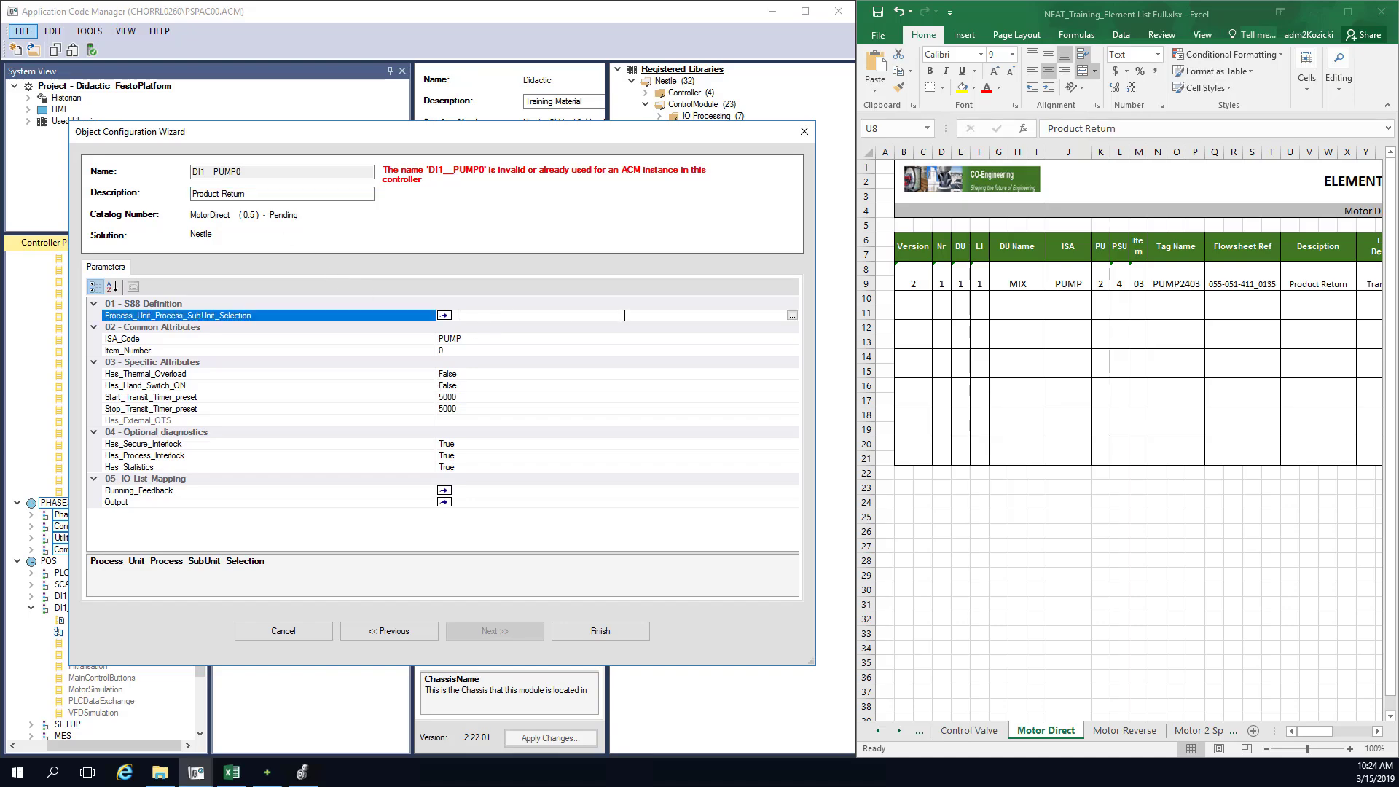
left_click(791, 316)
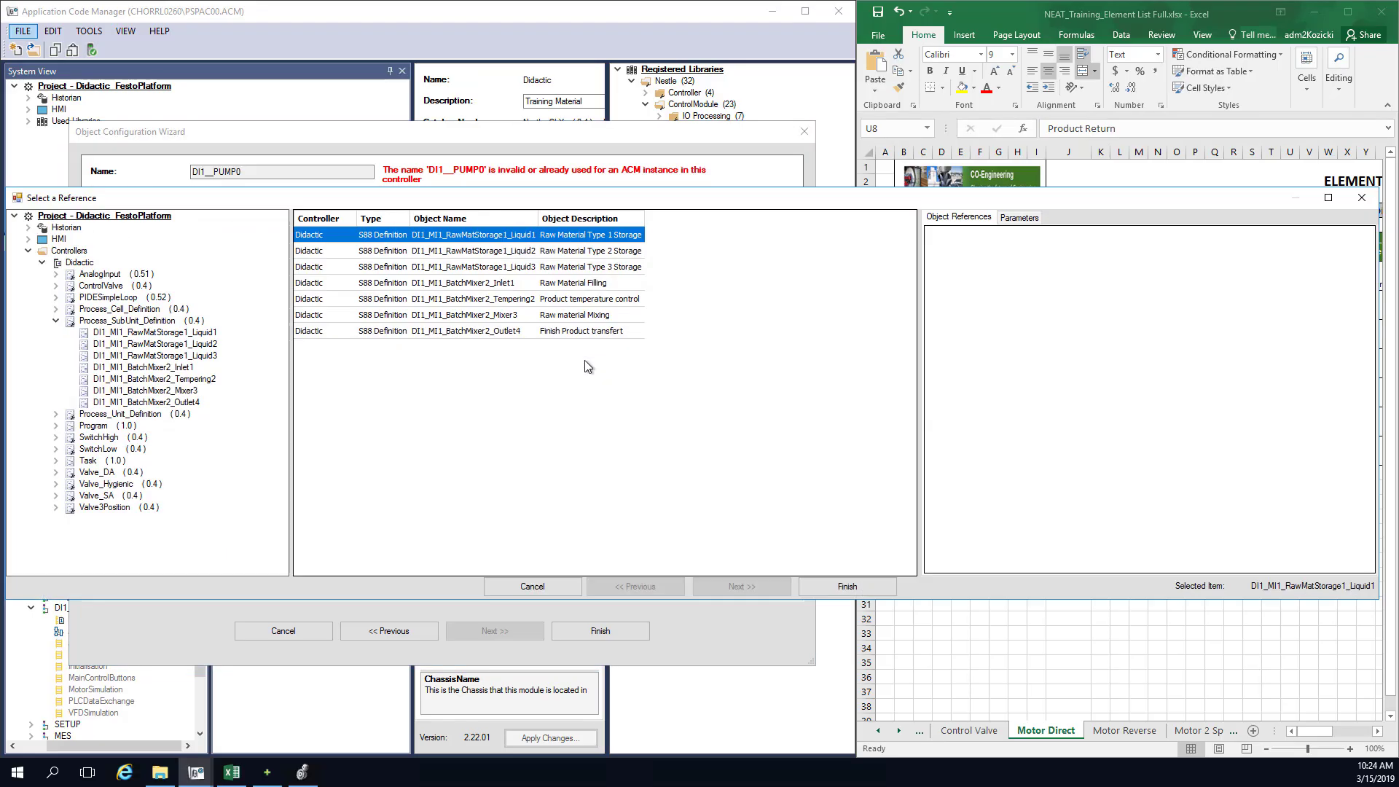
left_click(495, 332)
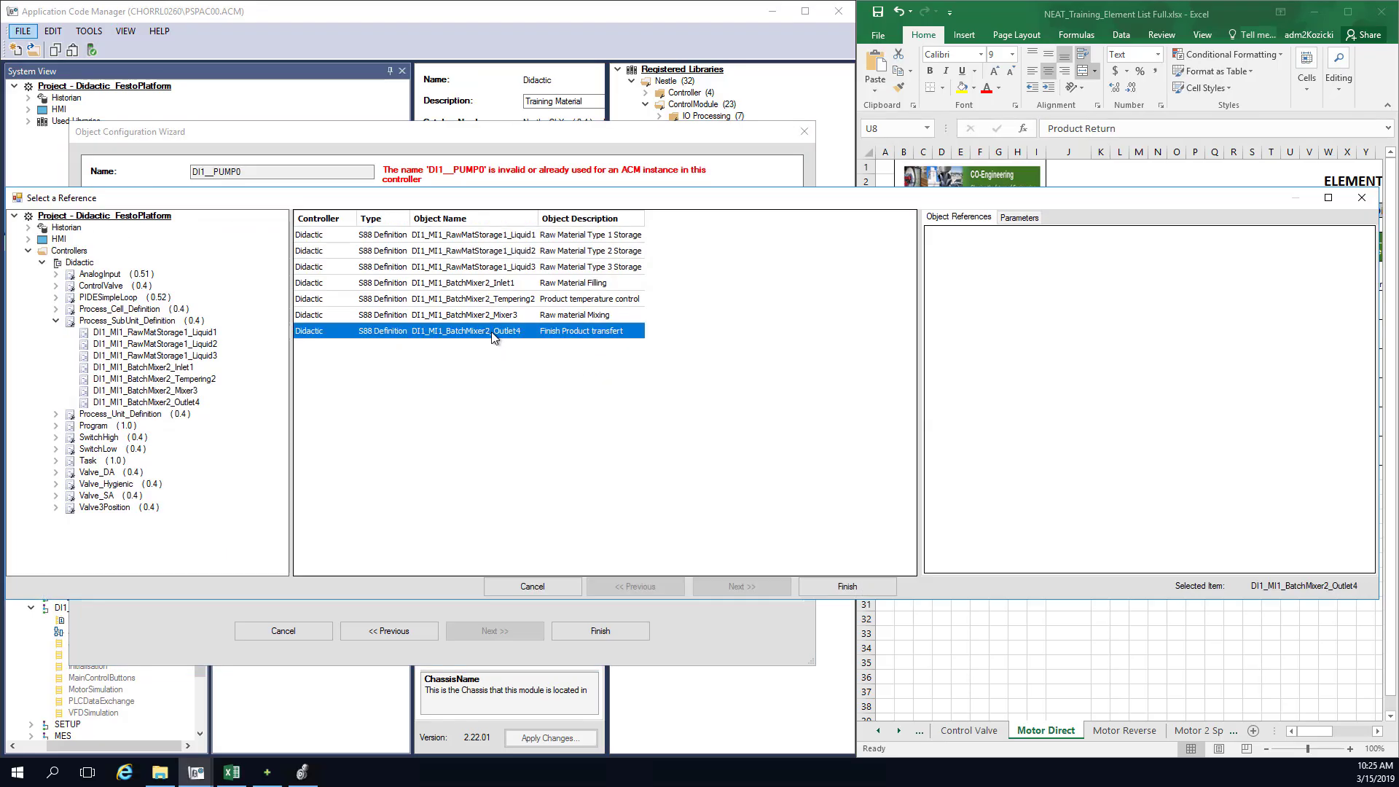
left_click(846, 587)
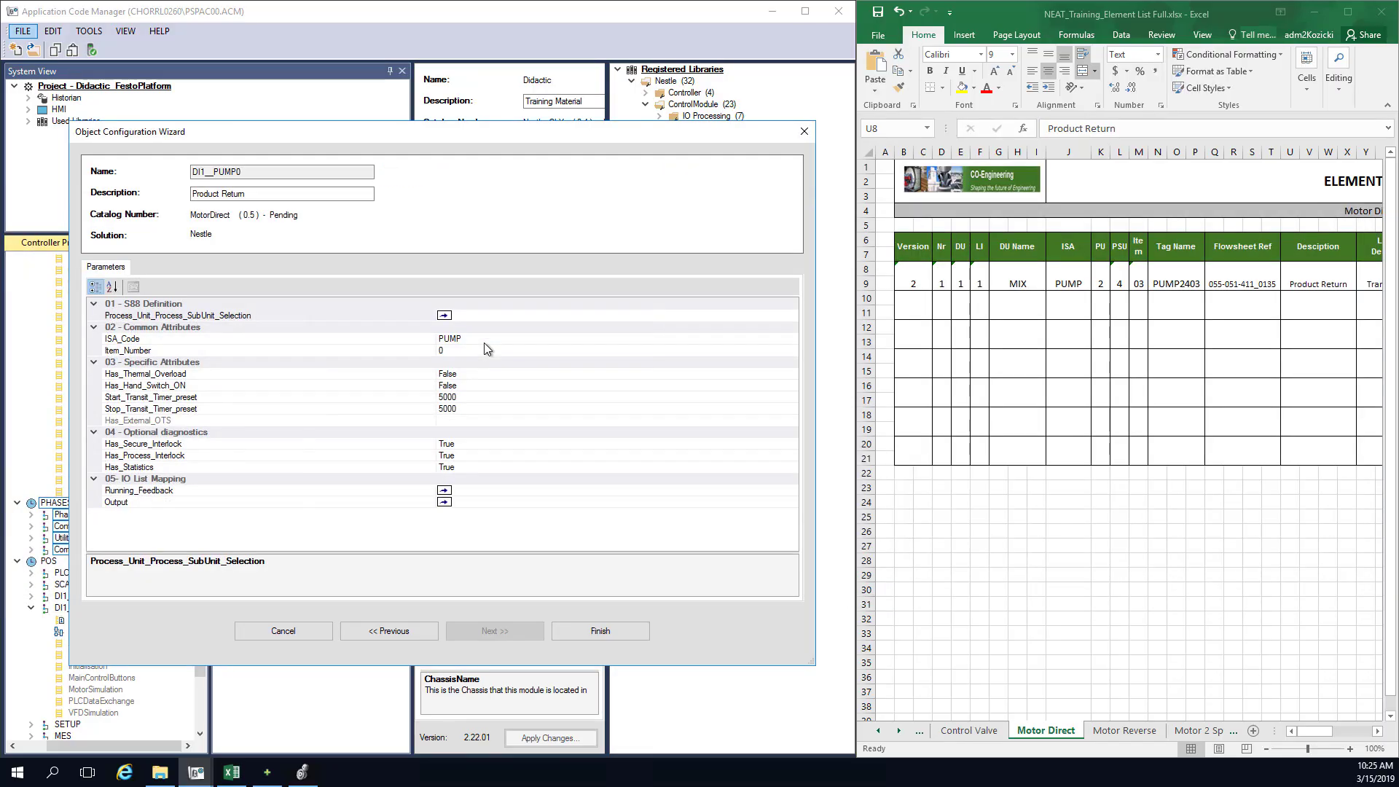
Step: Choose PUMP as the motor's ISA code and set its item number to 03
left_click(483, 341)
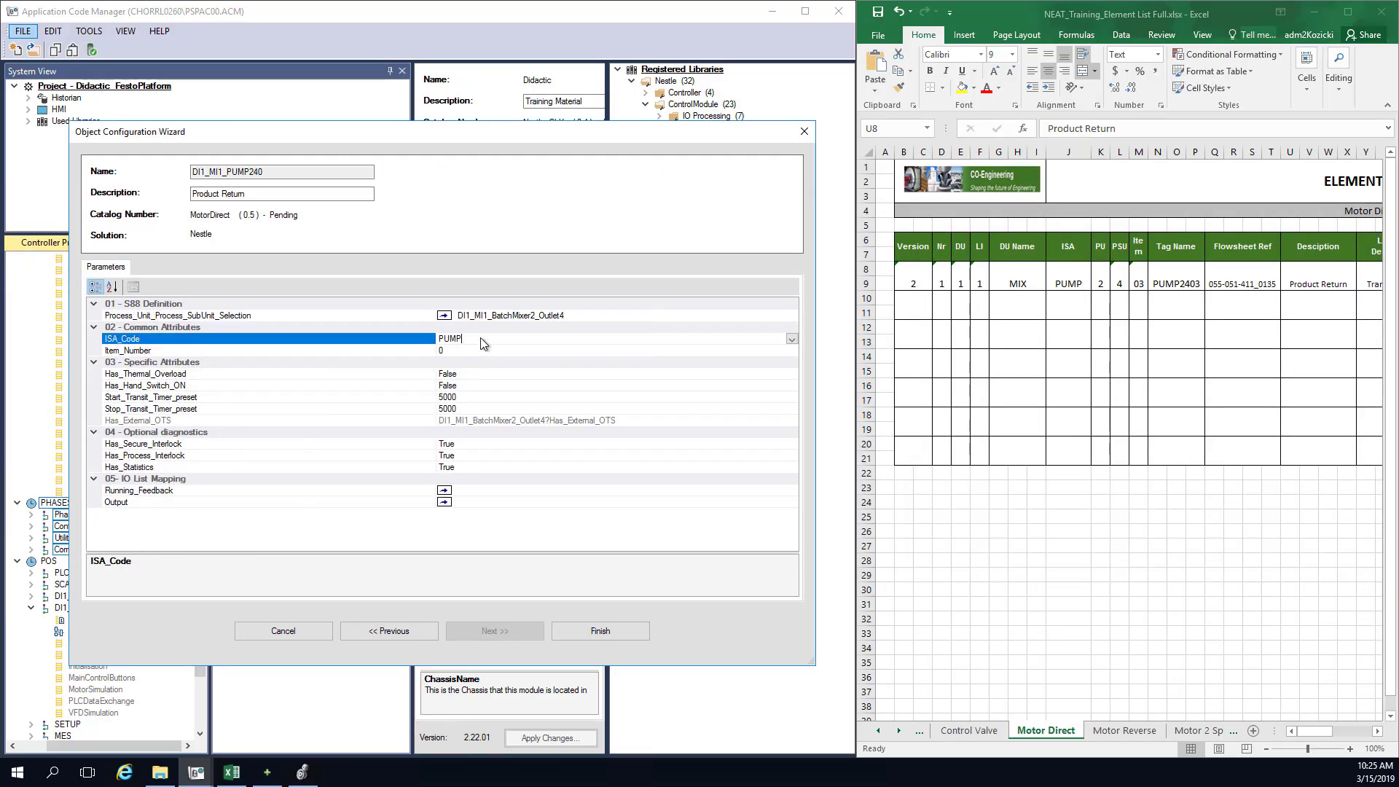
left_click(791, 339)
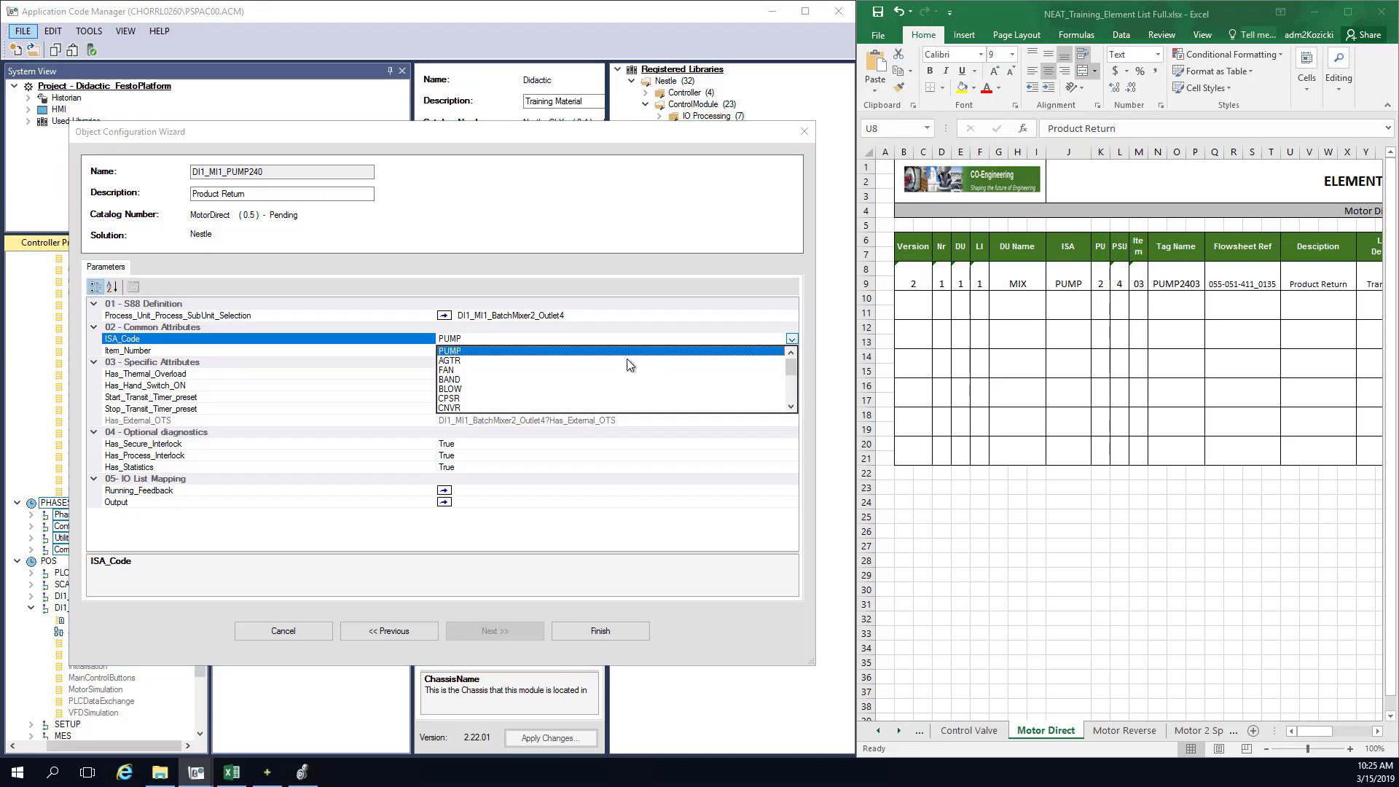
left_click(494, 351)
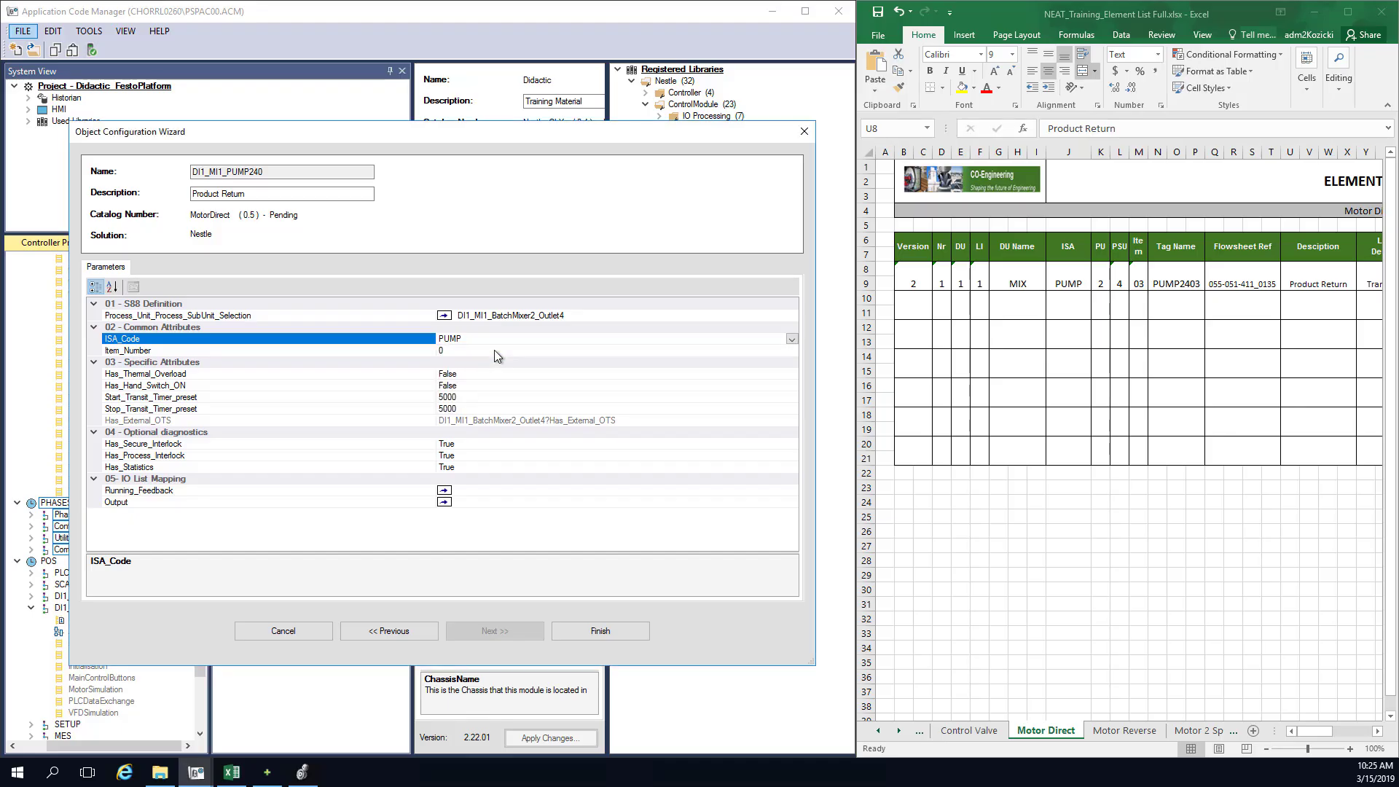
left_click(447, 351)
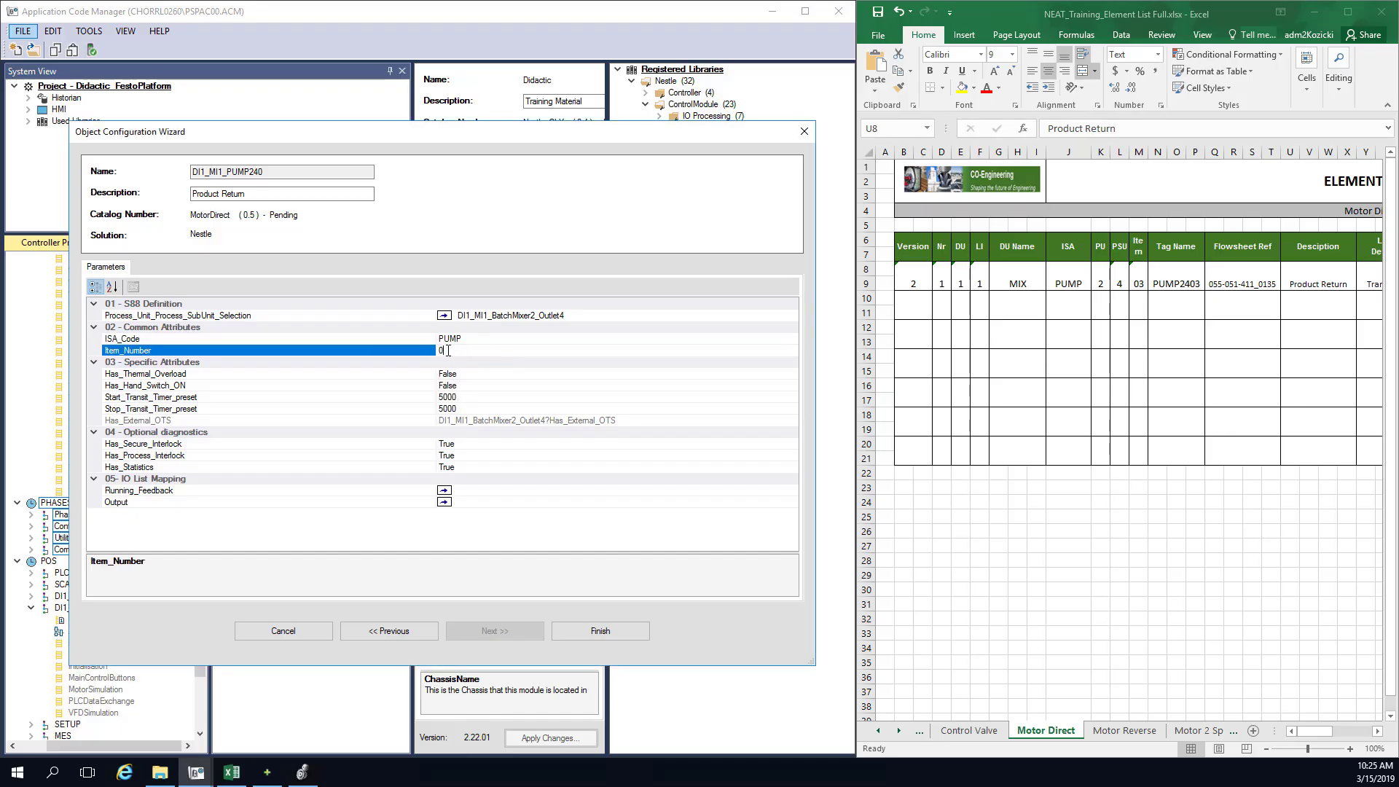
type("3")
Step: Set Has_Thermal_Overload and Has_Hand_Switch_ON to True for the direct motor
left_click(465, 375)
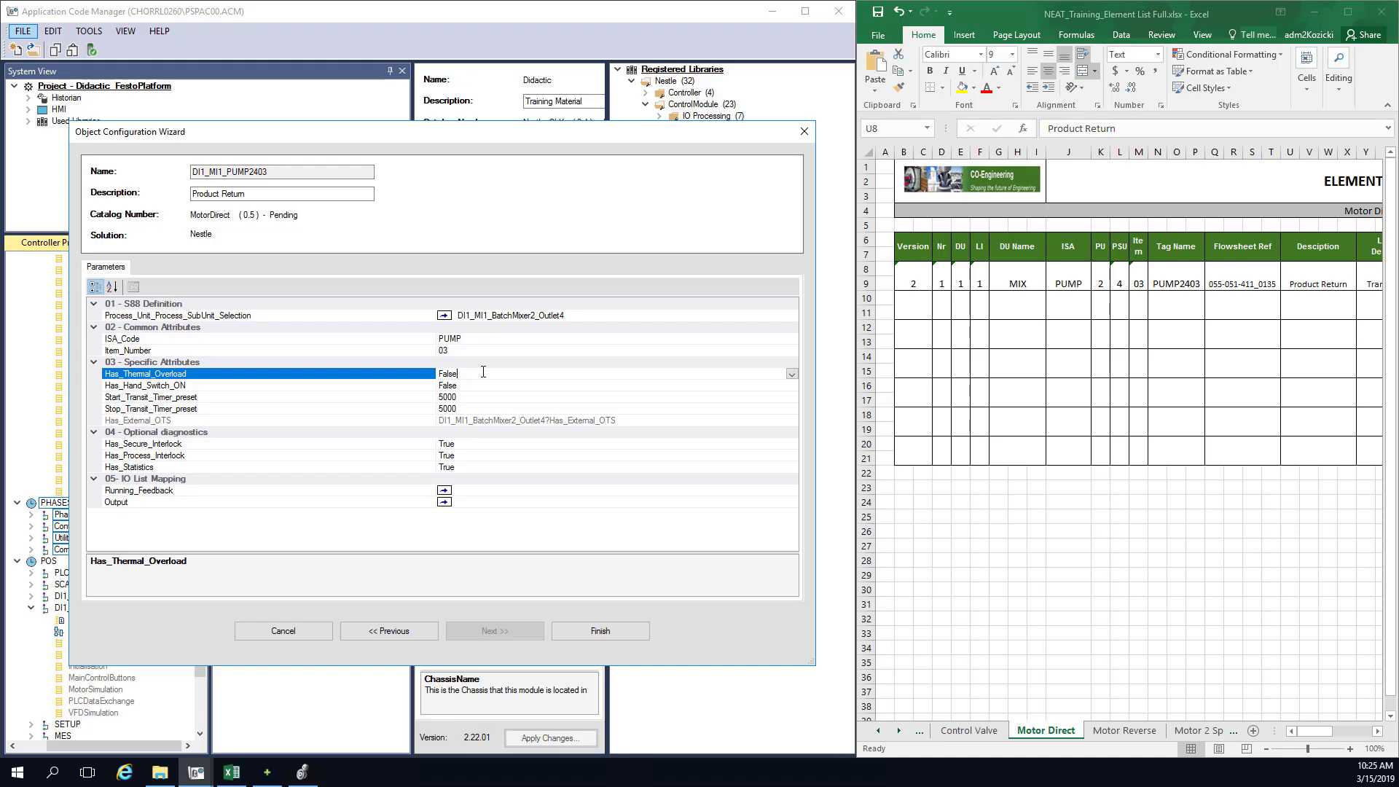
left_click(791, 374)
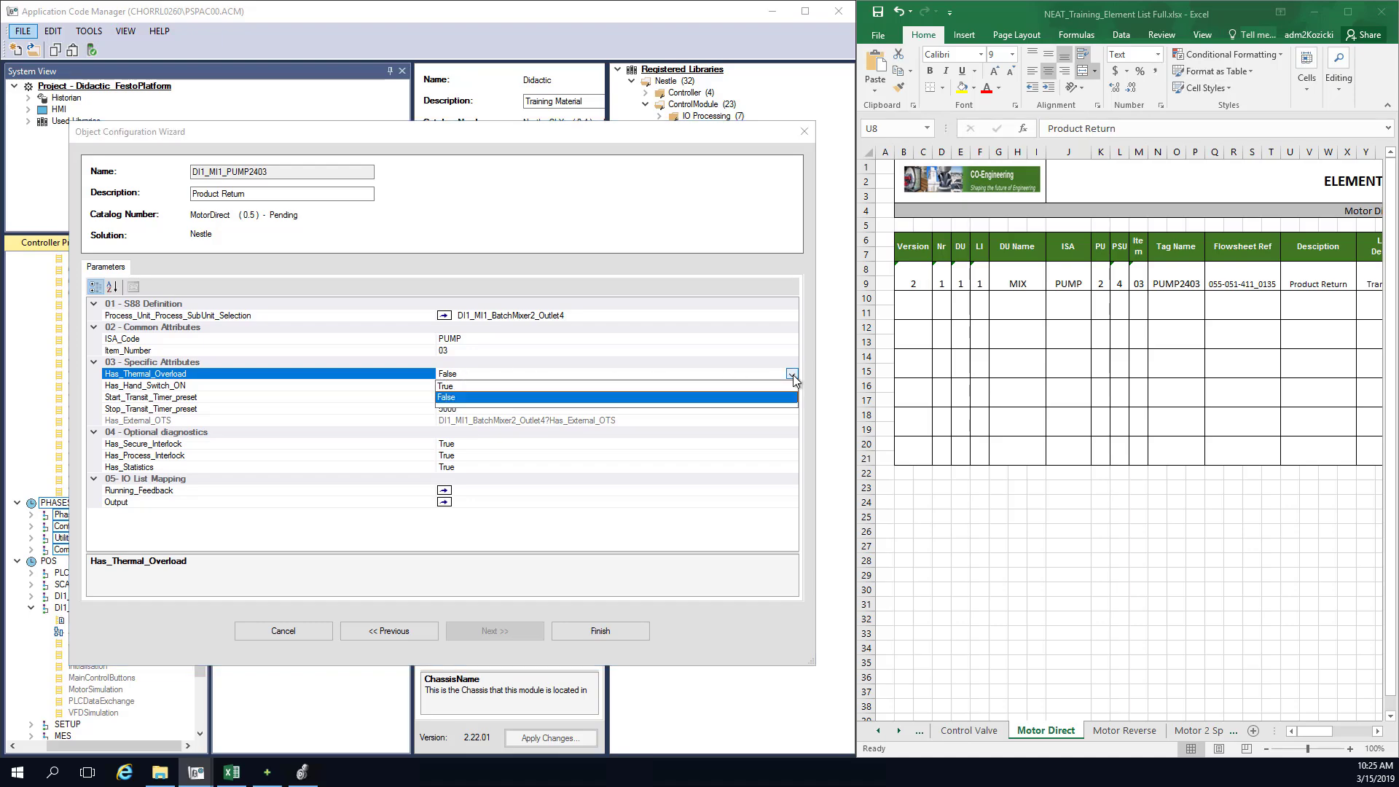
left_click(456, 397)
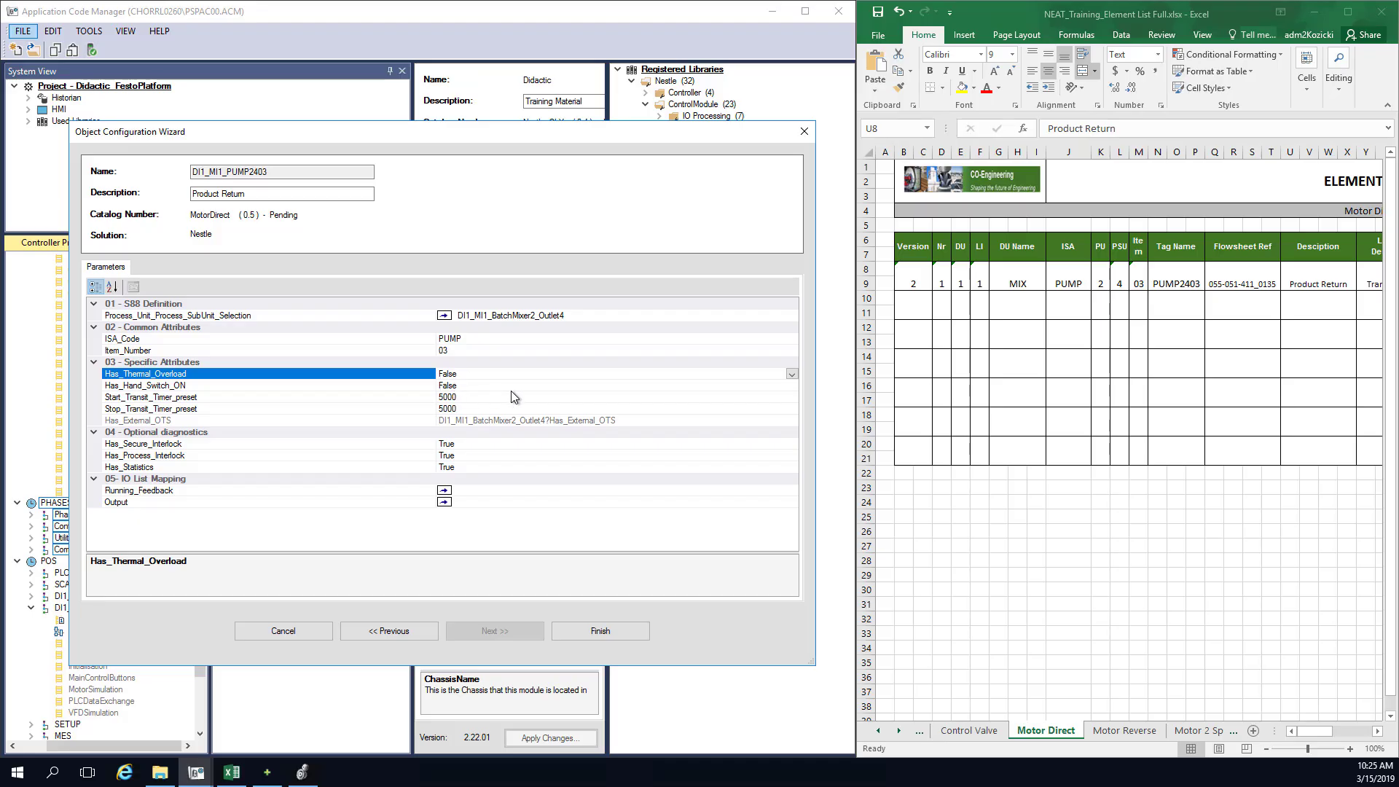
left_click(479, 384)
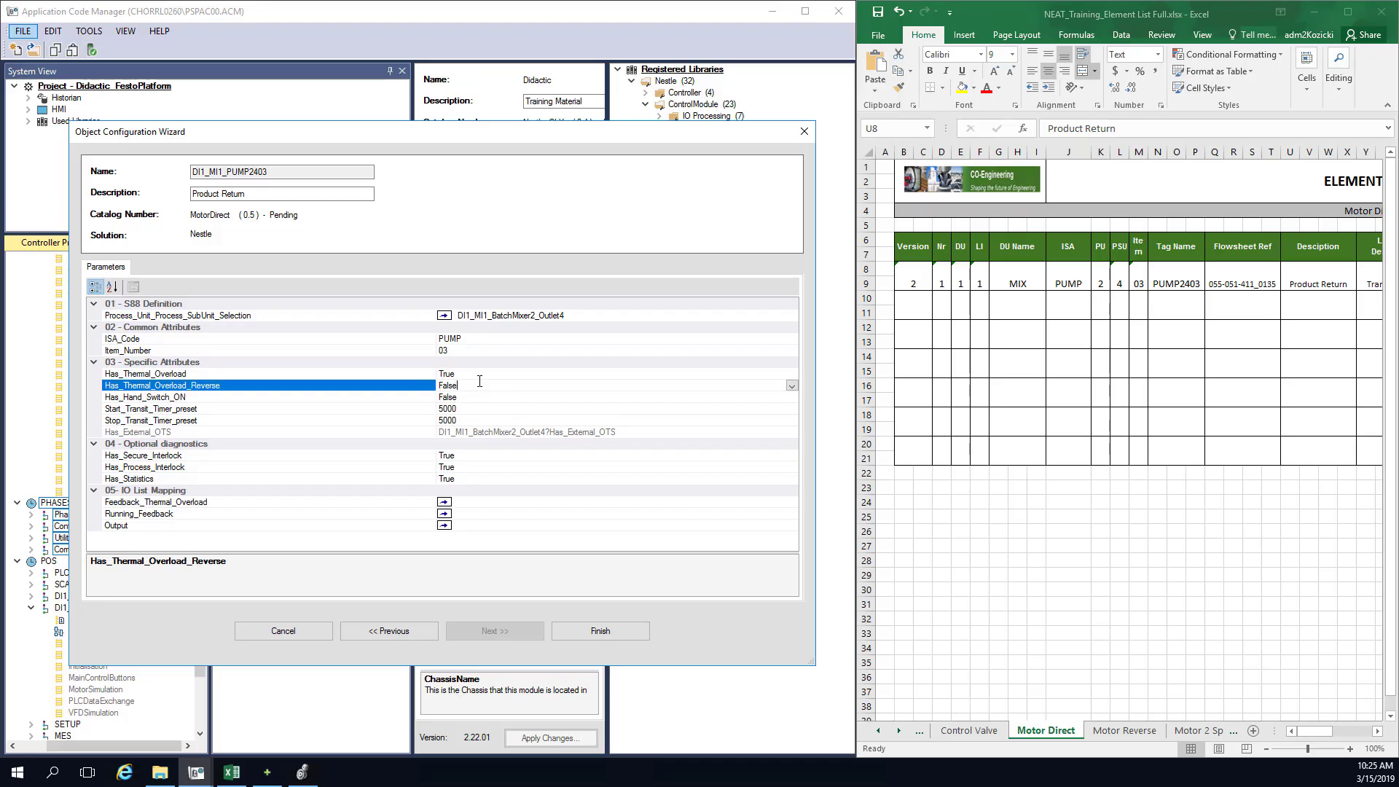
left_click(468, 397)
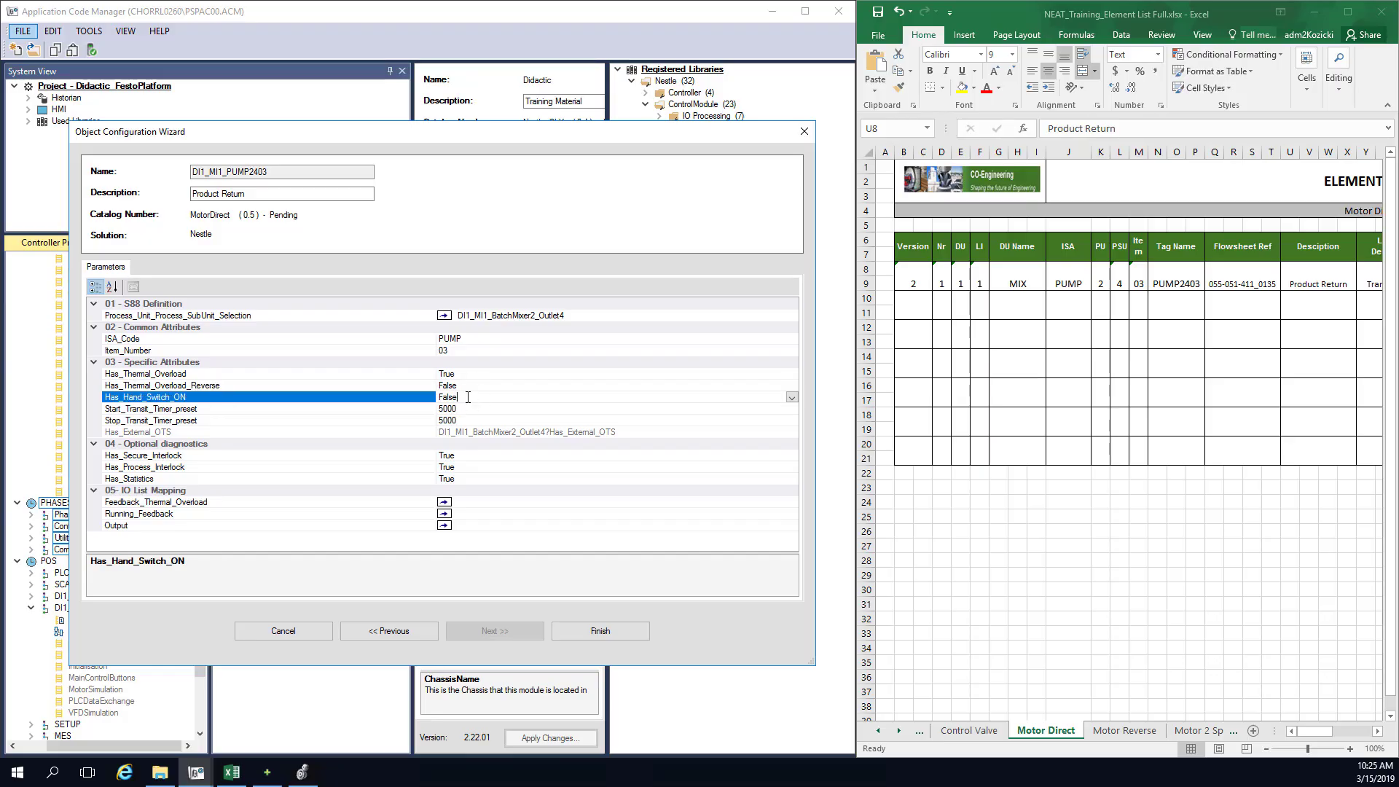
left_click(792, 397)
left_click(460, 409)
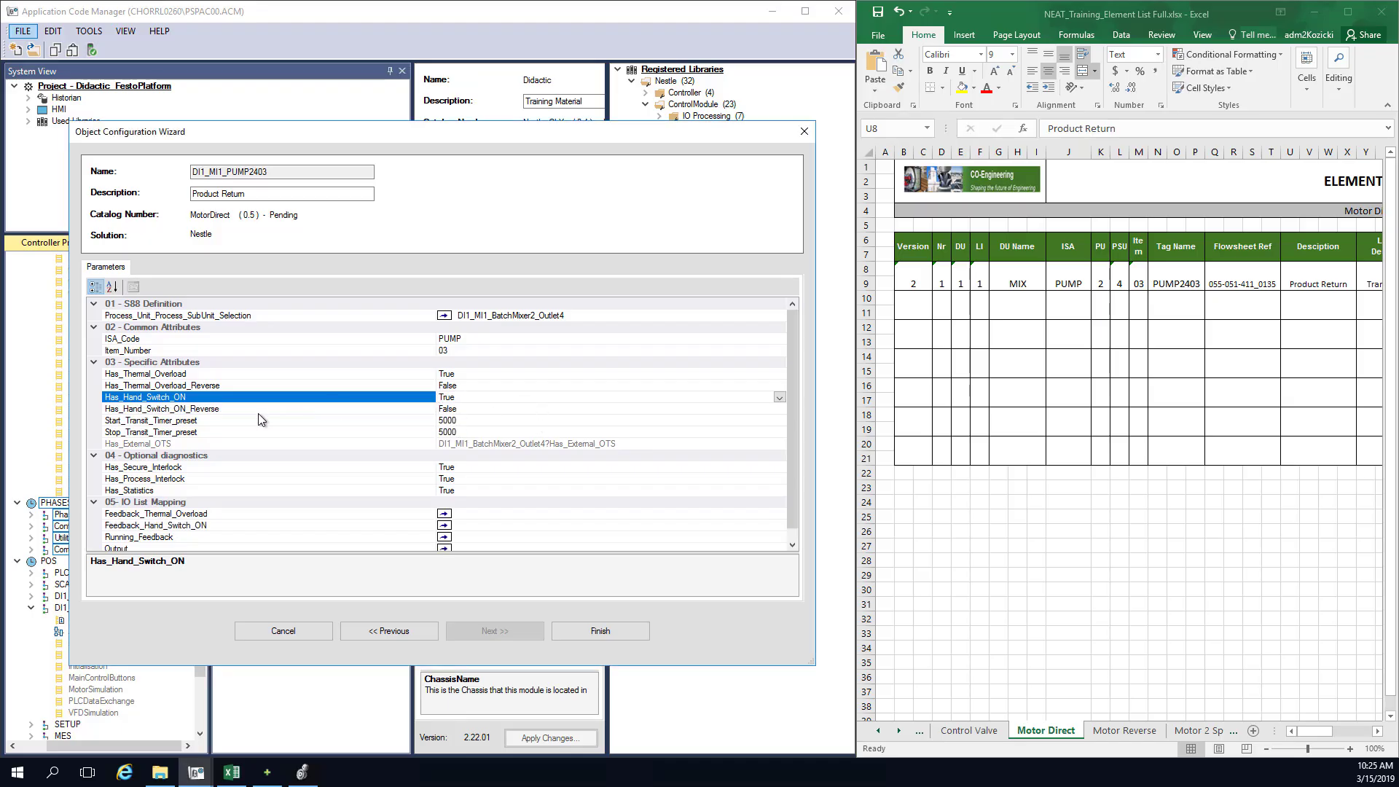
Step: Finish creating the direct motor with the remaining timer and diagnostic parameters at their defaults, and select the MotorDirect class
left_click(470, 410)
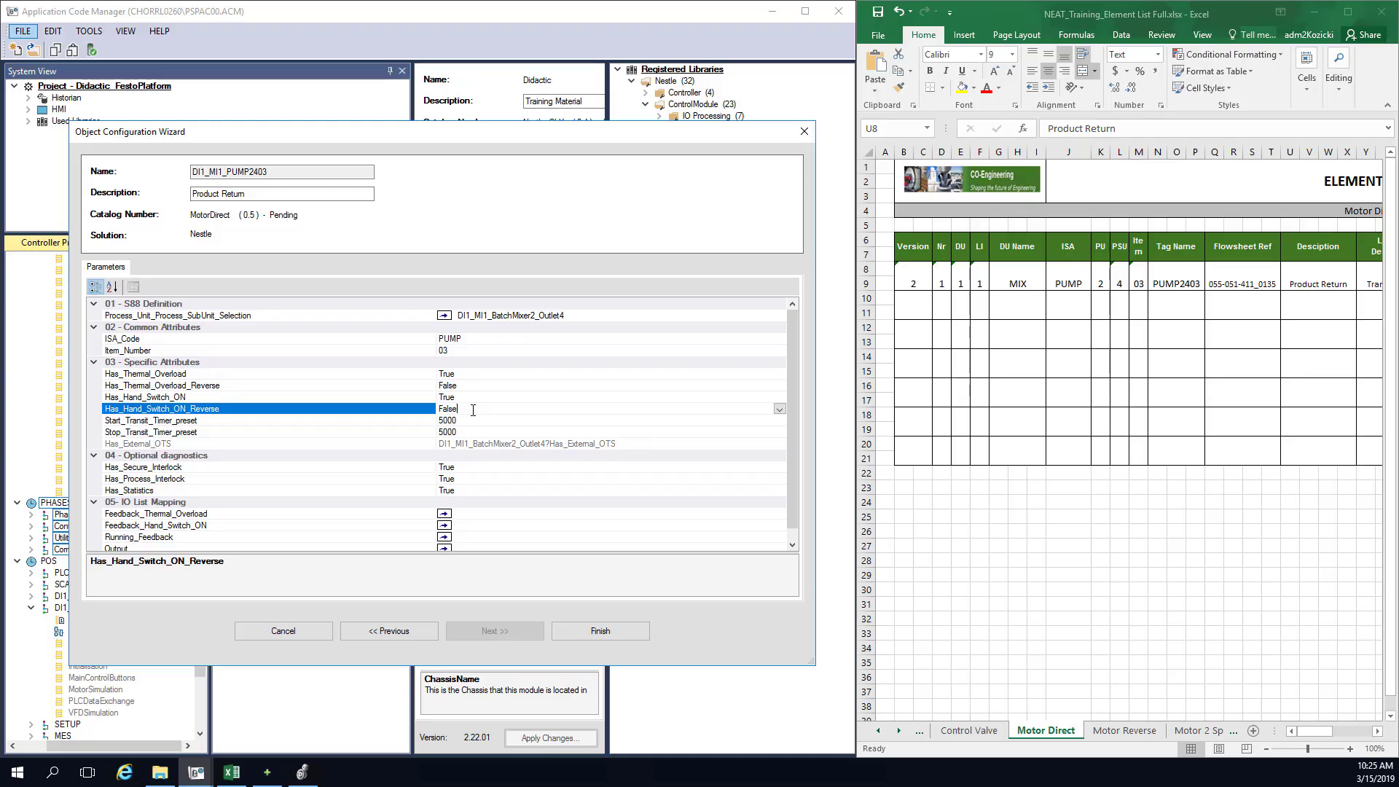
left_click(465, 419)
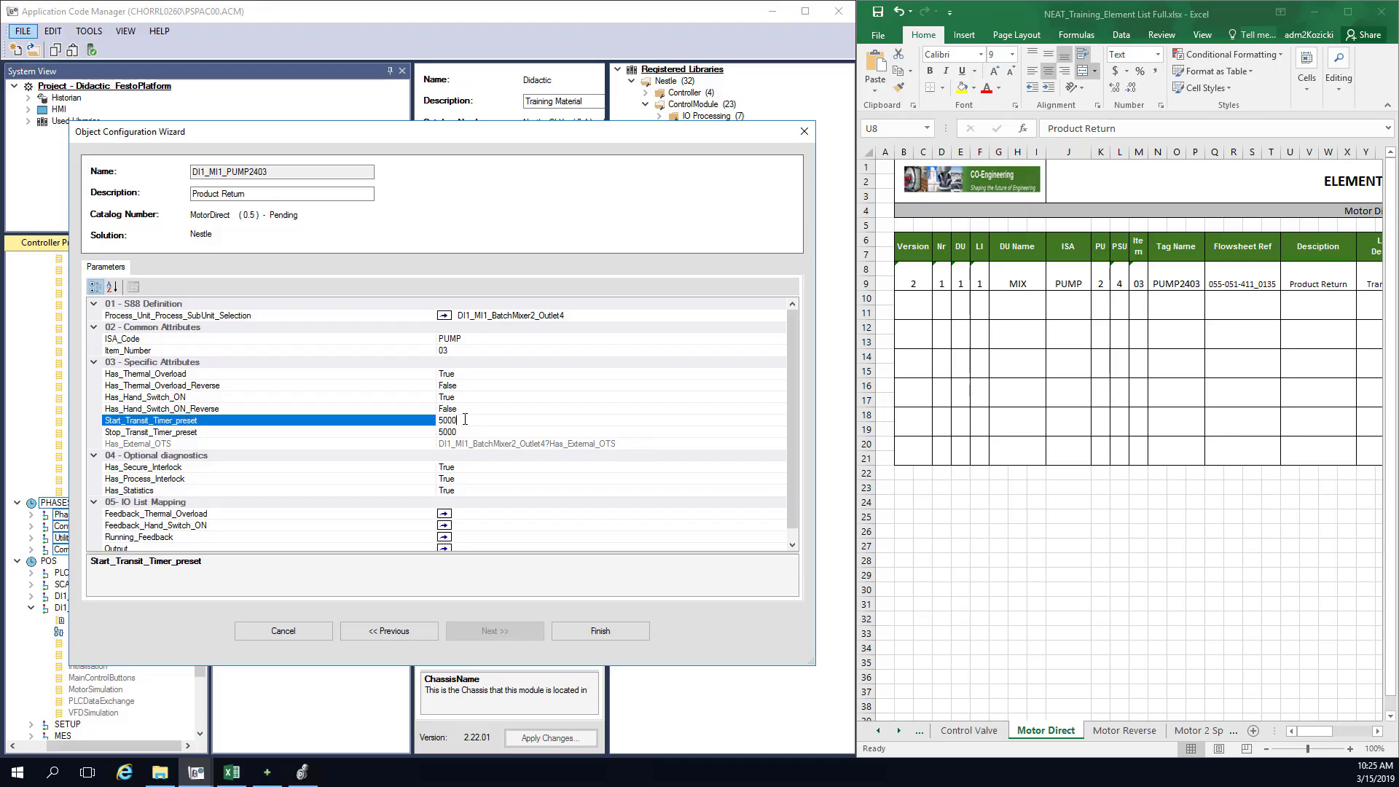
left_click(460, 467)
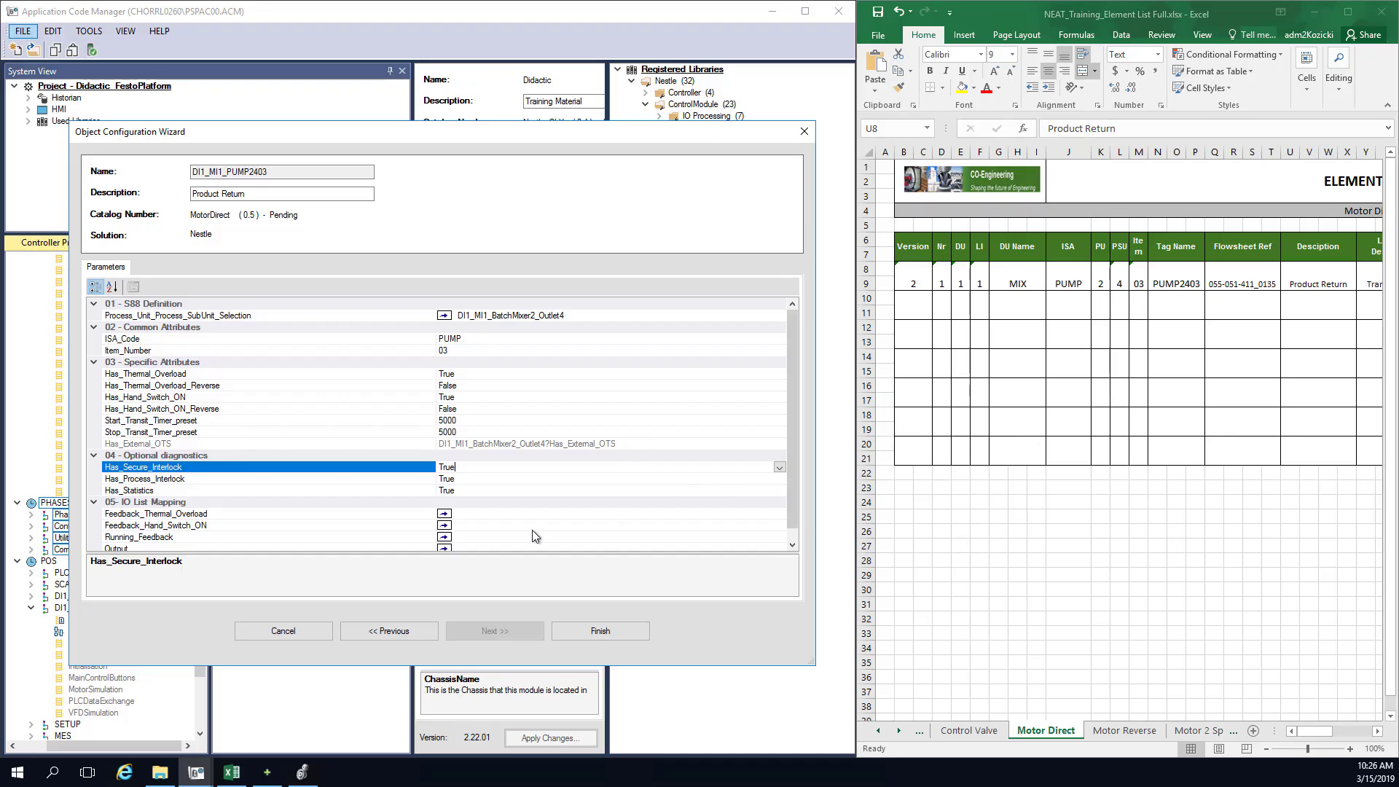
left_click(594, 638)
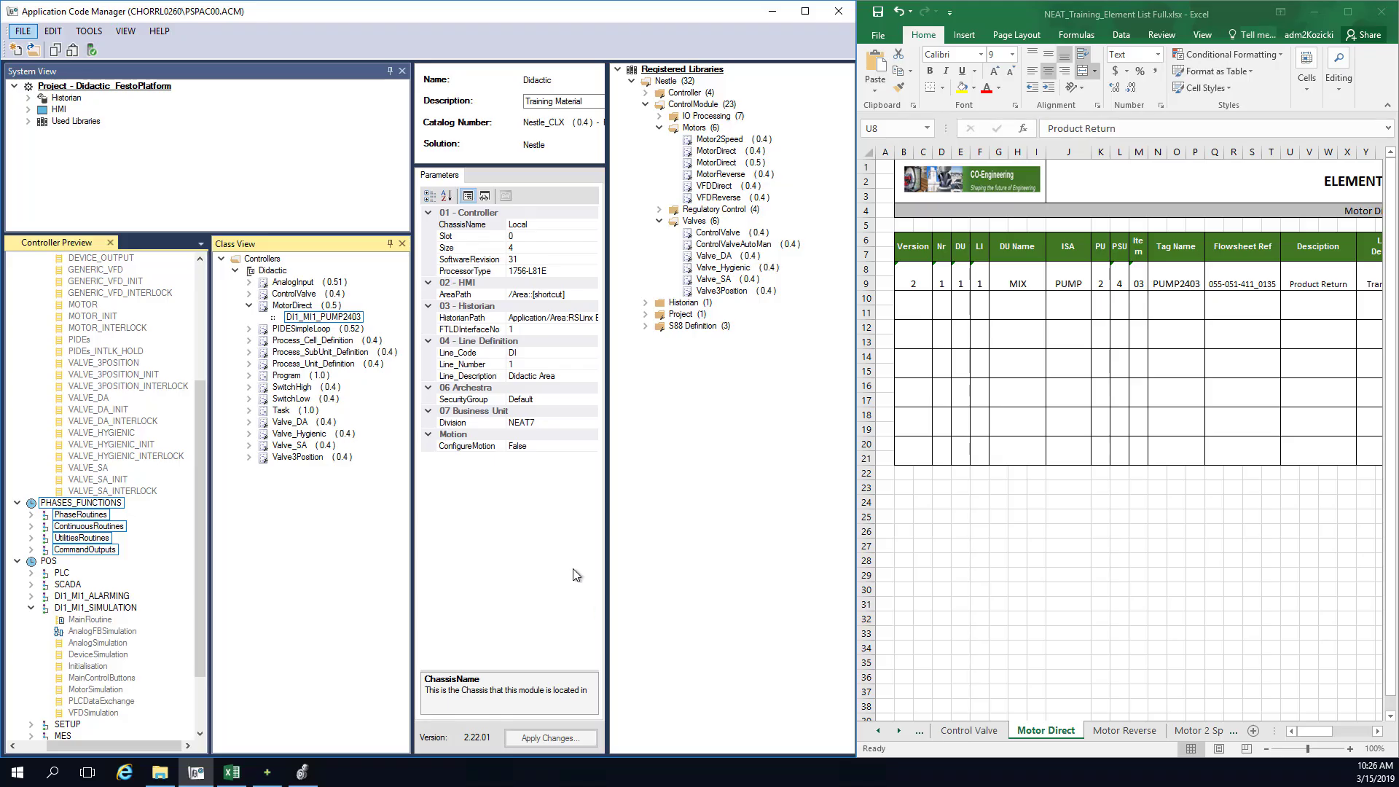
left_click(288, 309)
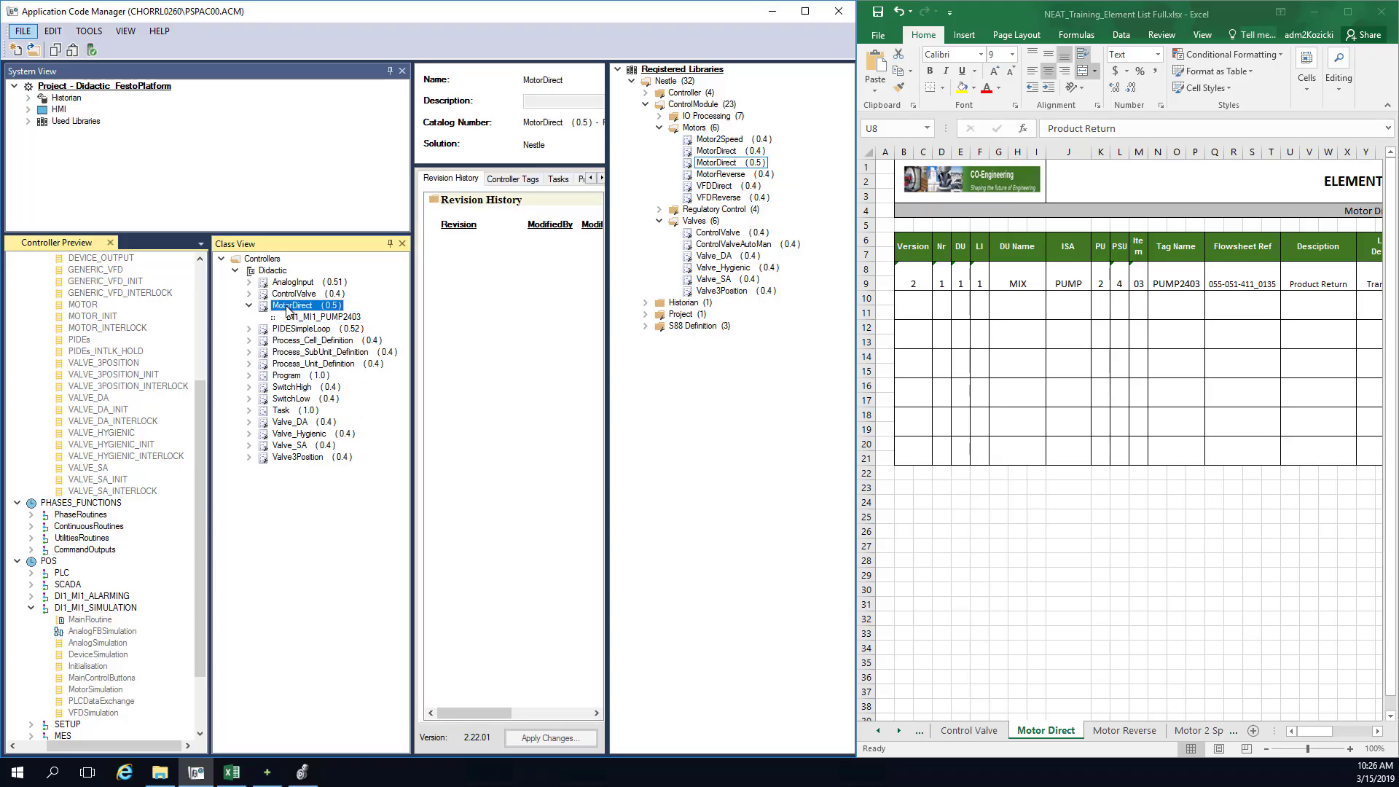
Step: Switch to the Excel element list and open the VFD Direct sheet
left_click(900, 731)
left_click(900, 731)
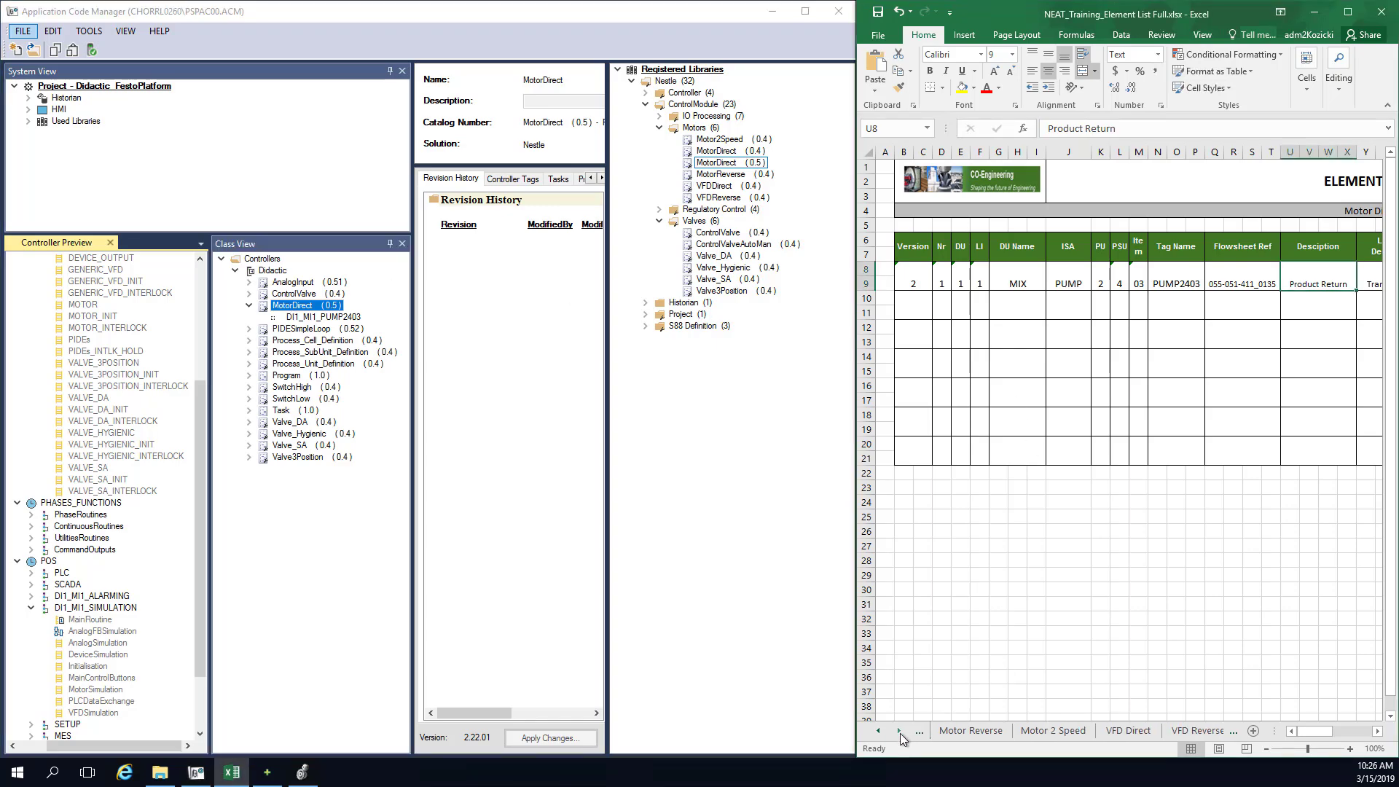
left_click(900, 731)
left_click(1046, 731)
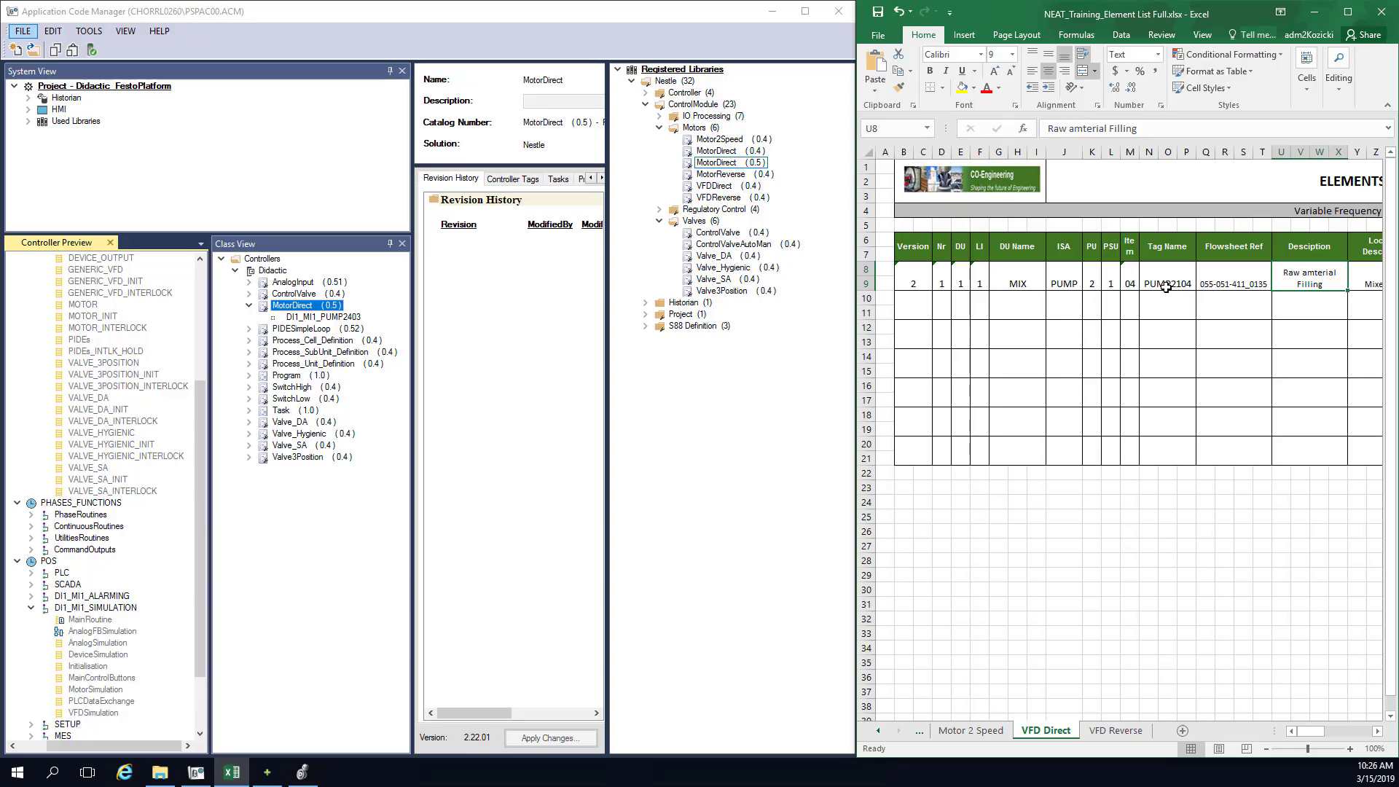
Step: Back in Application Code Manager, add a VFDDirect (0.4) object from Motors to the Didactic controller, with the description "Raw material Filling"
right_click(276, 271)
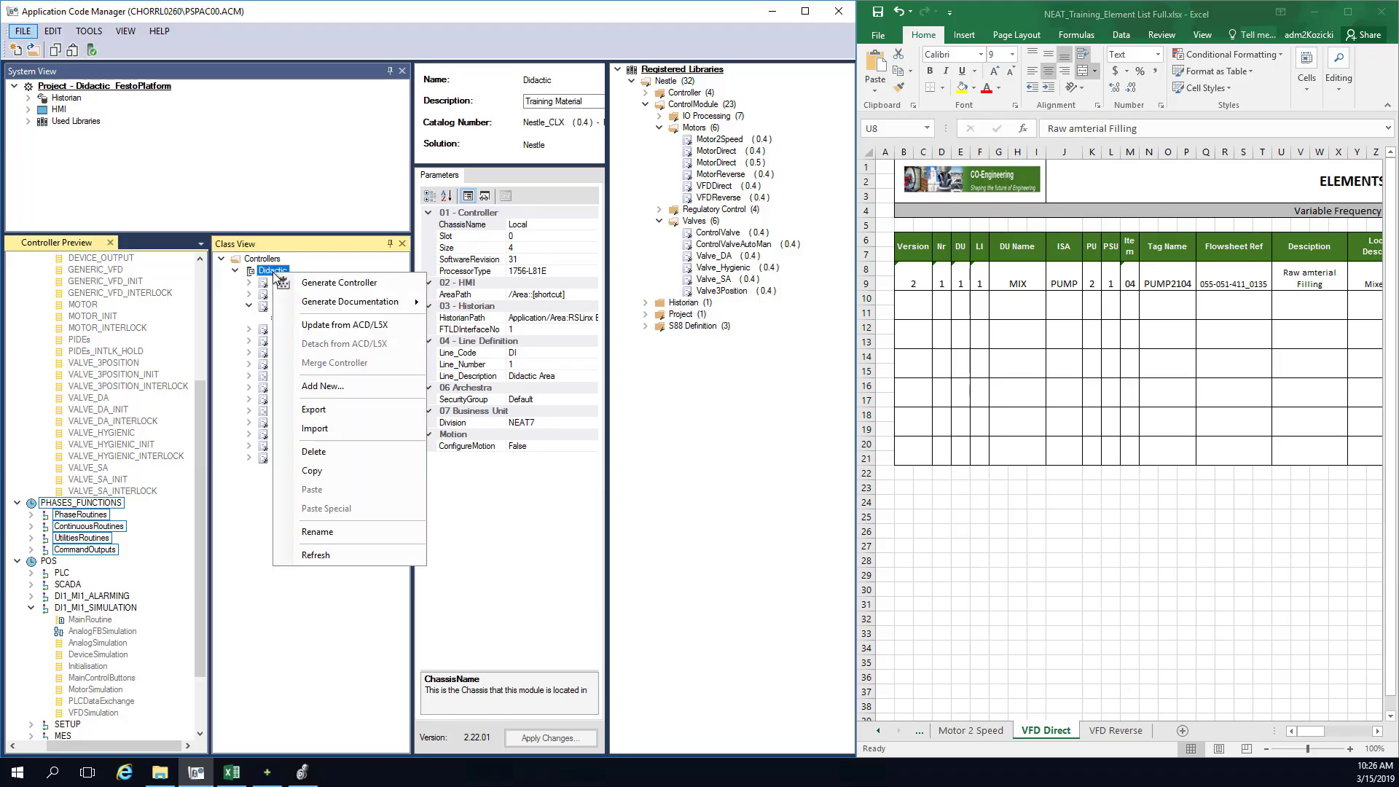
left_click(342, 386)
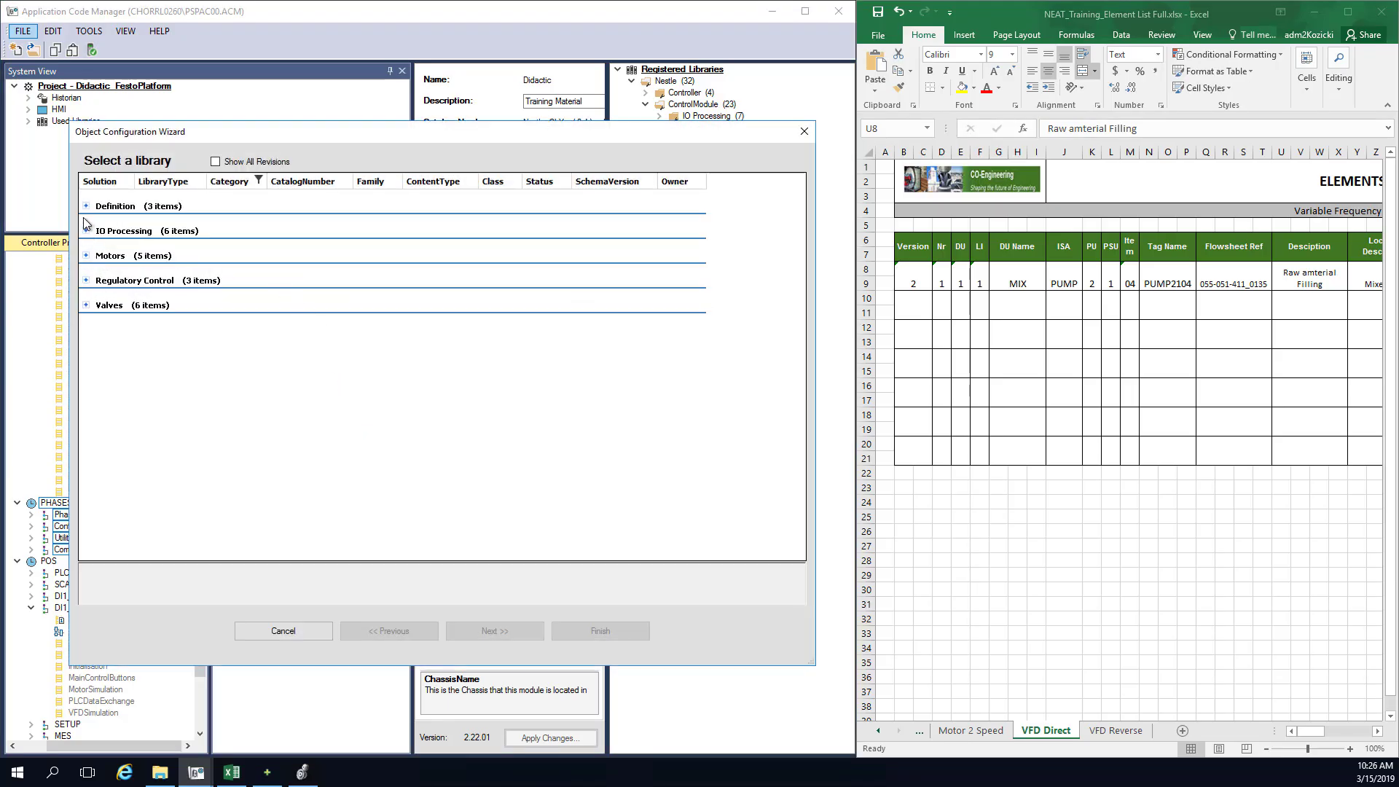
left_click(87, 256)
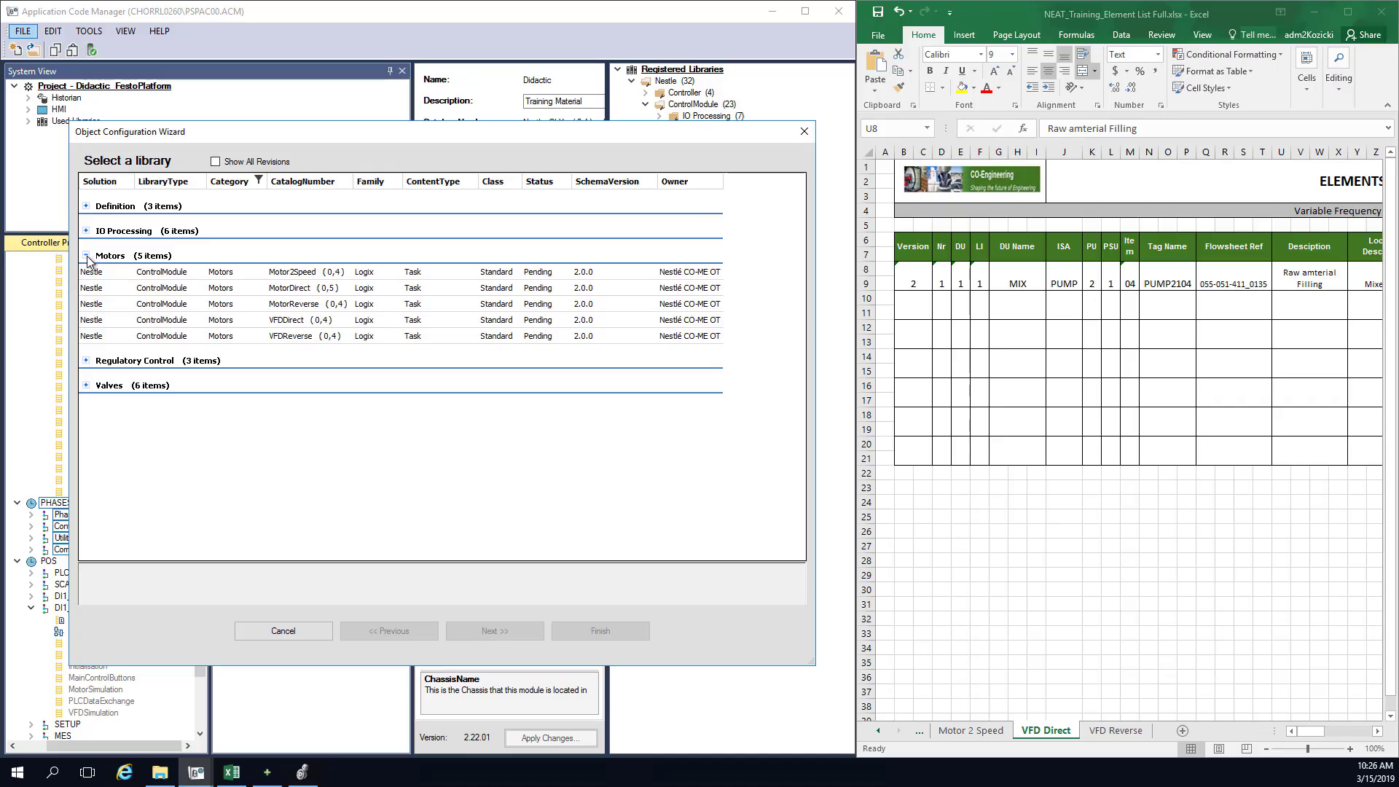
left_click(296, 324)
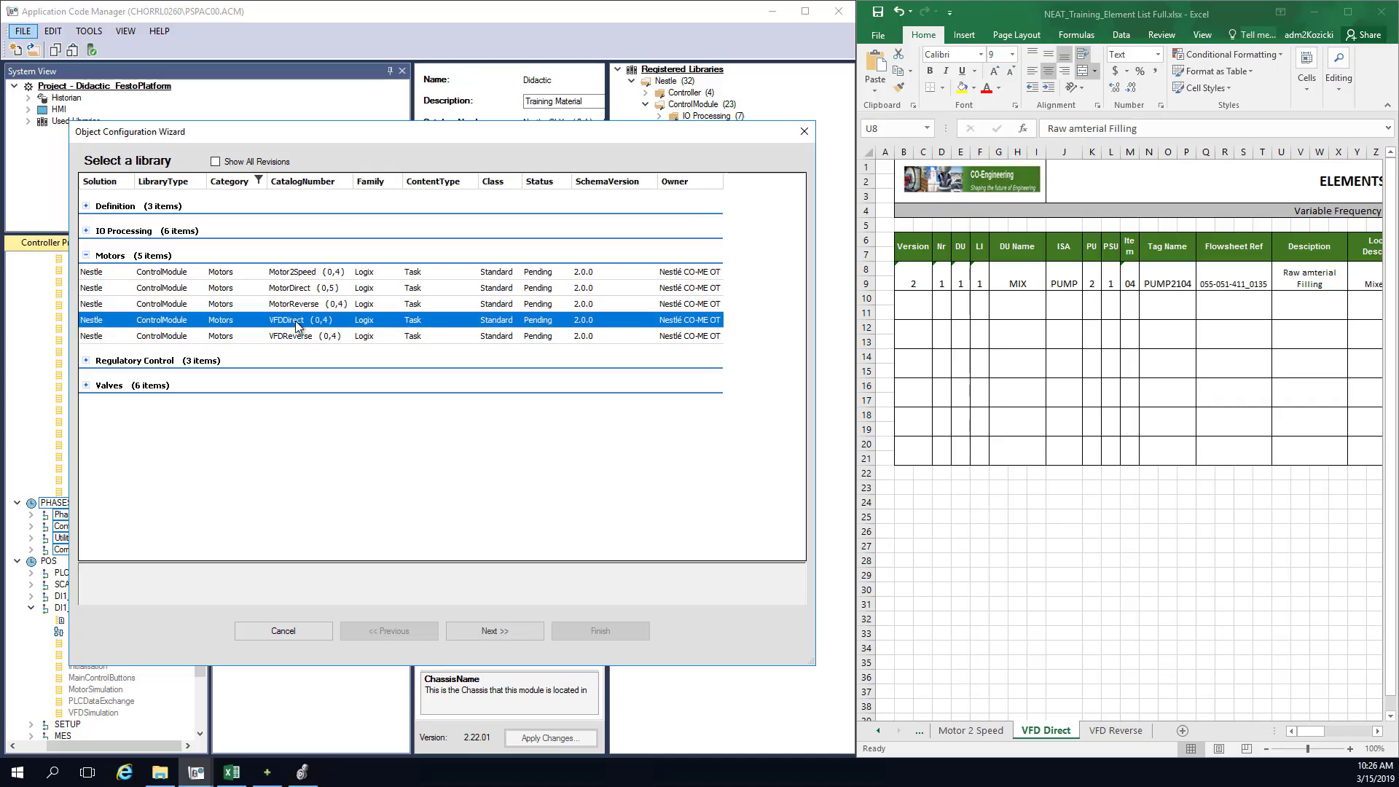
left_click(488, 631)
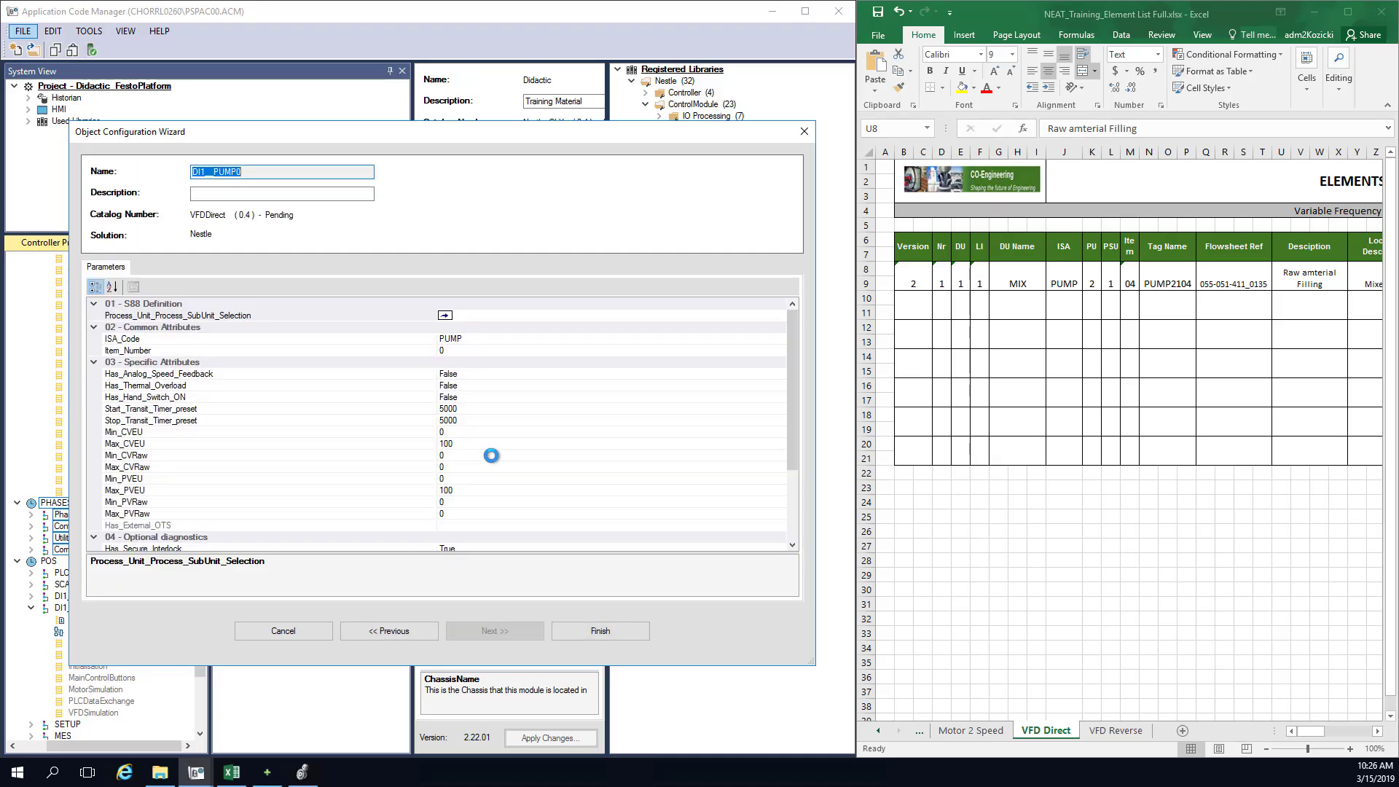
left_click(255, 192)
type("Raw material")
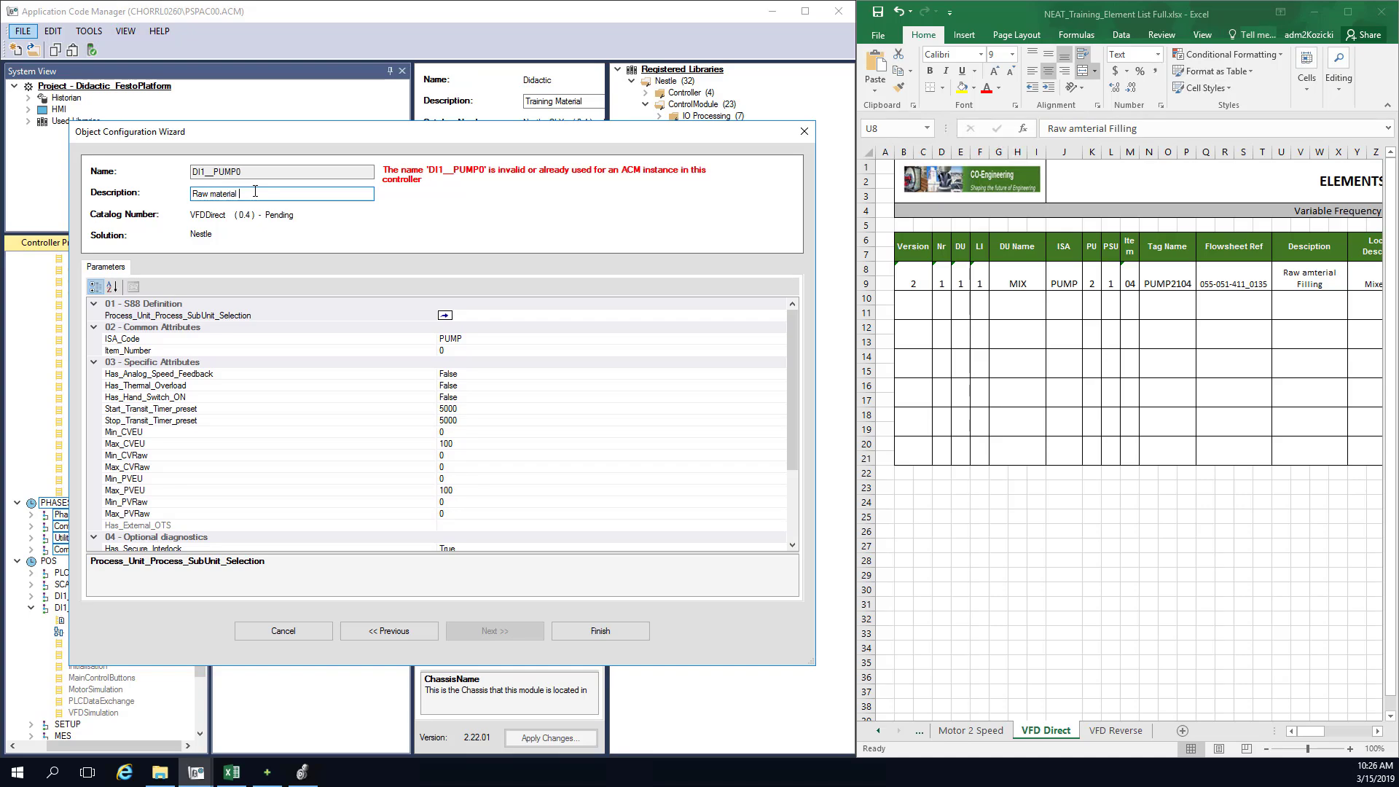
type(" Filling")
Step: Assign the pump to the DI1_MI1_BatchMixer2_Inlet1 process subunit and set its Item_Number to 04
left_click(482, 314)
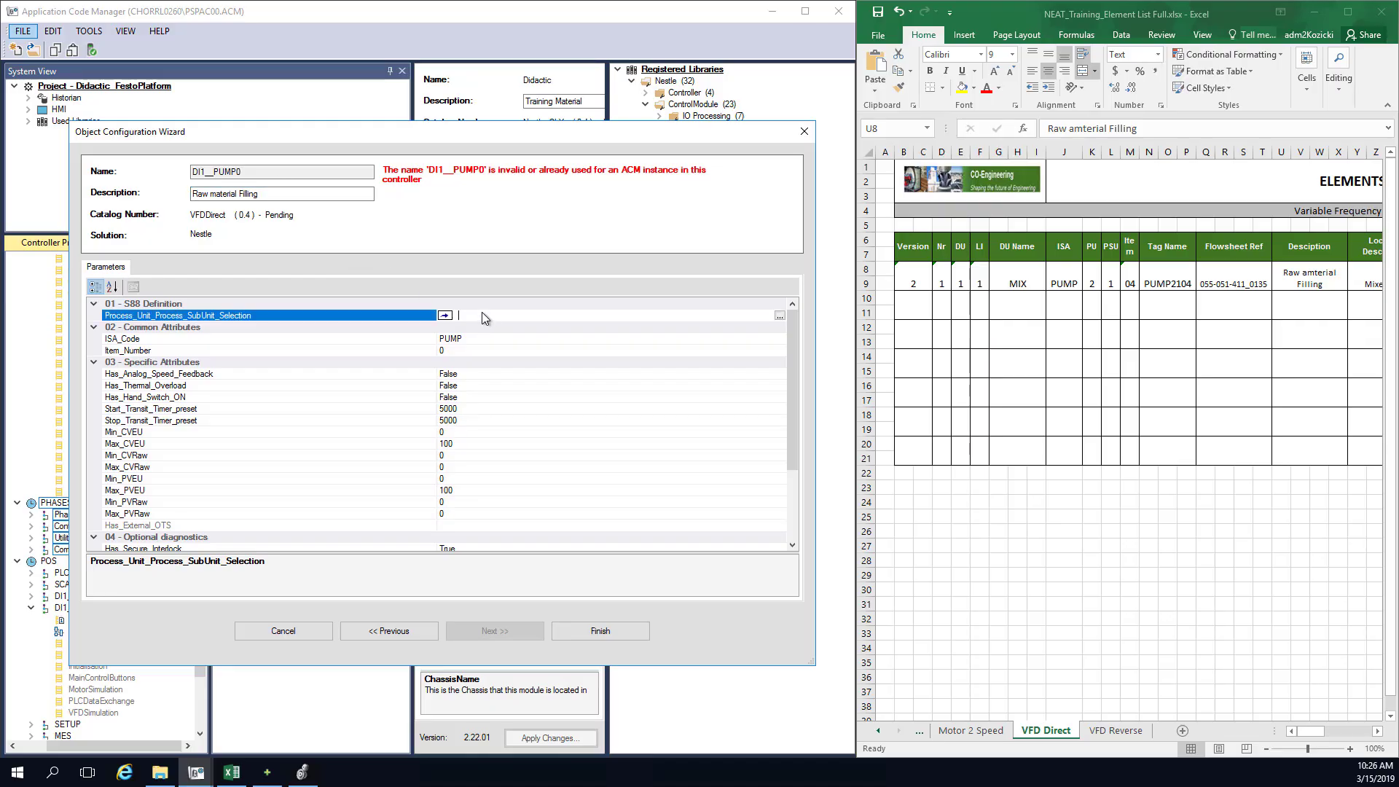
left_click(780, 316)
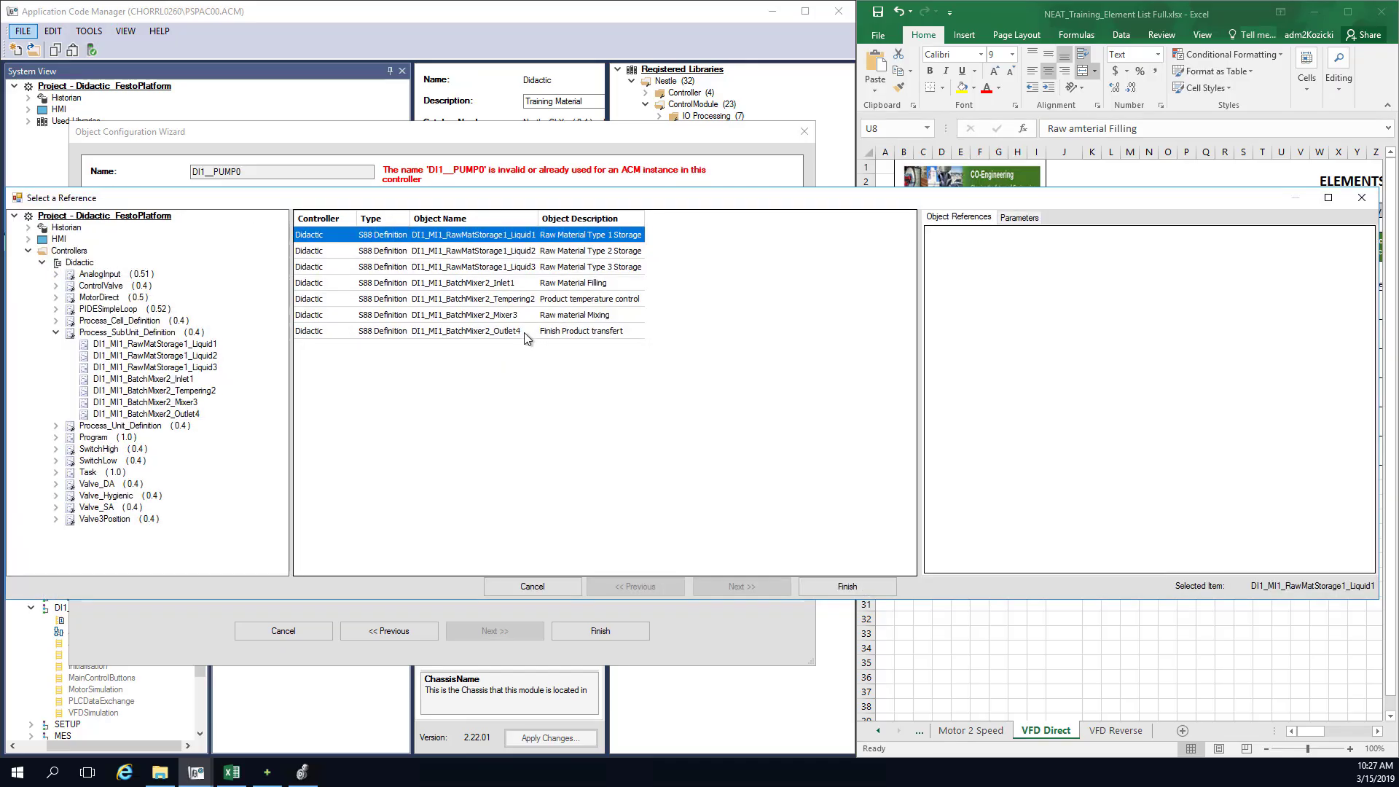
left_click(501, 284)
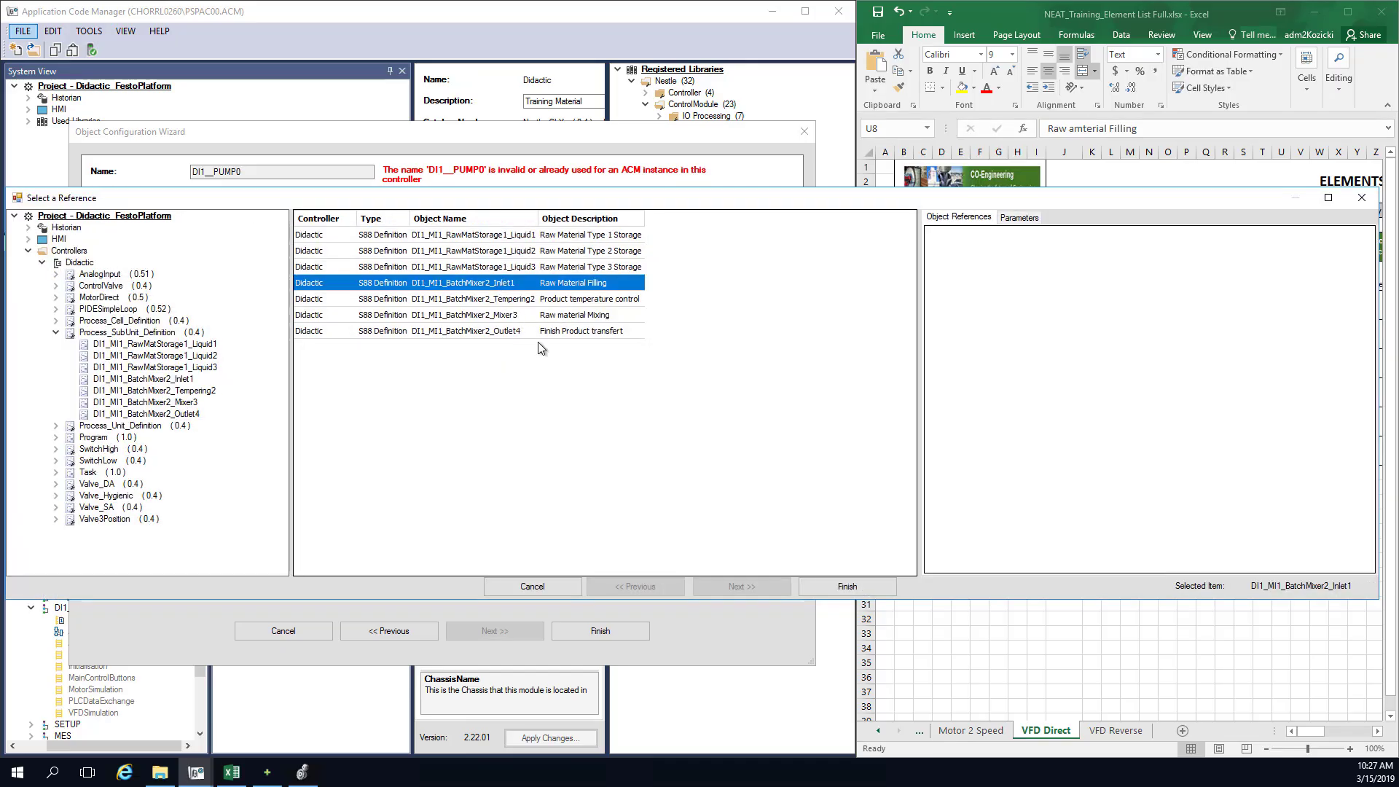
left_click(842, 592)
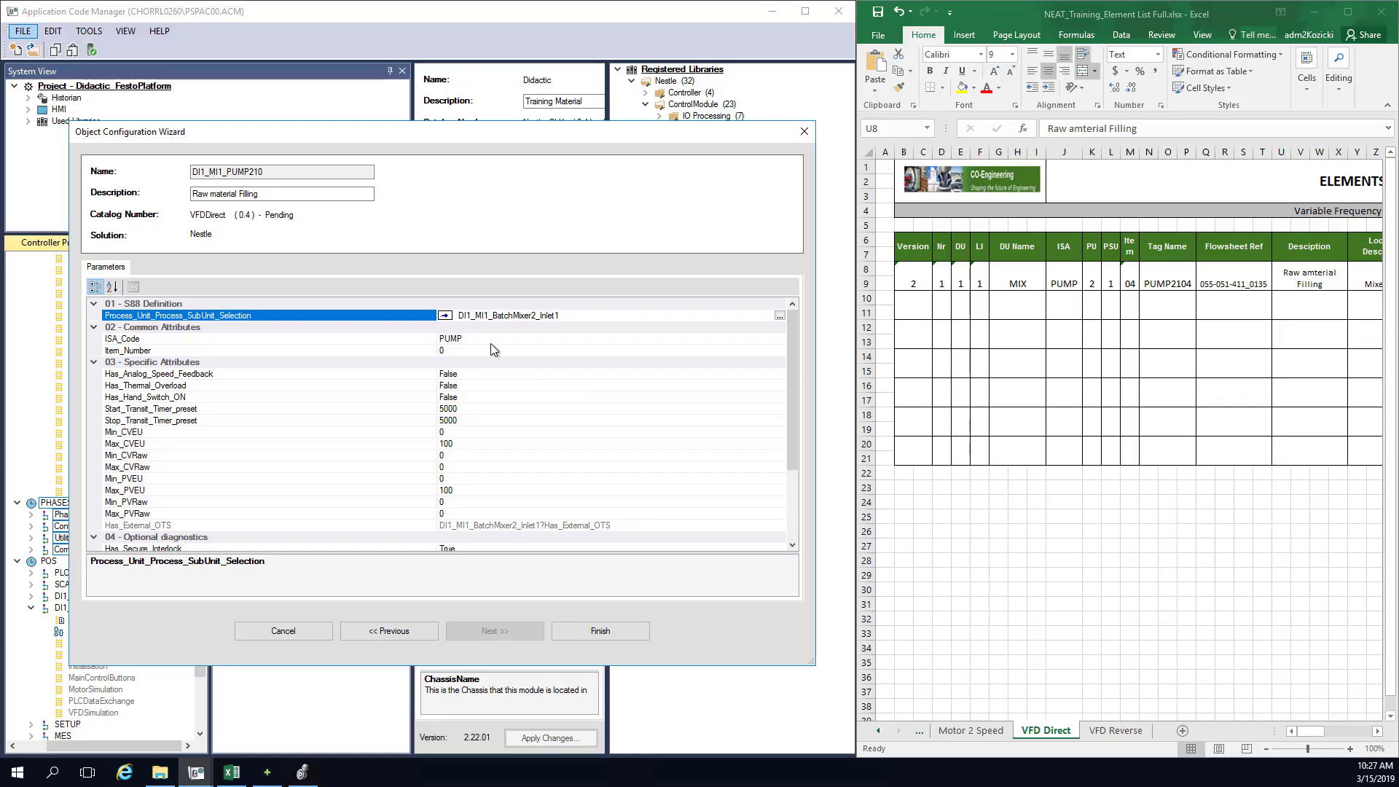
left_click(449, 350)
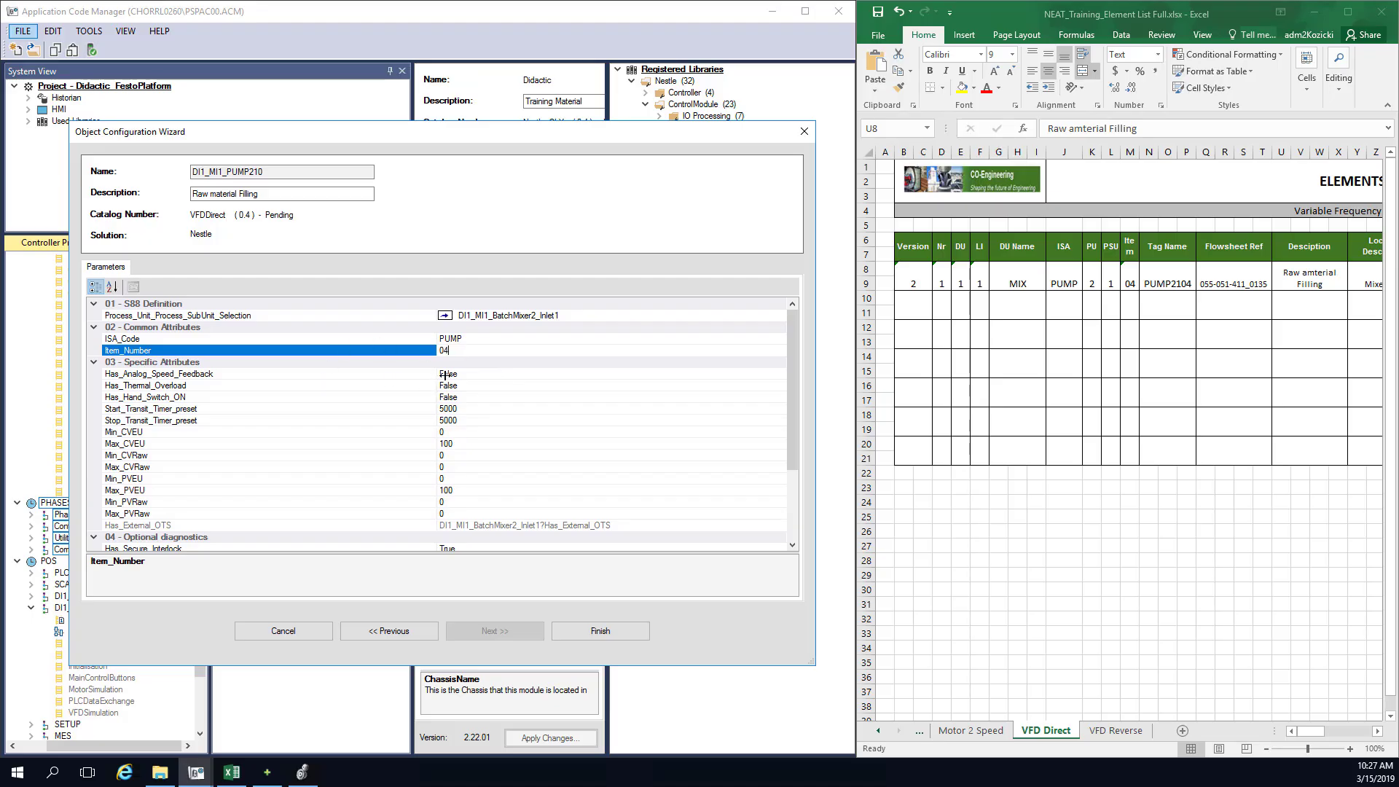
Step: Set Has_Analog_Speed_Feedback to True for the VFD pump
left_click(468, 374)
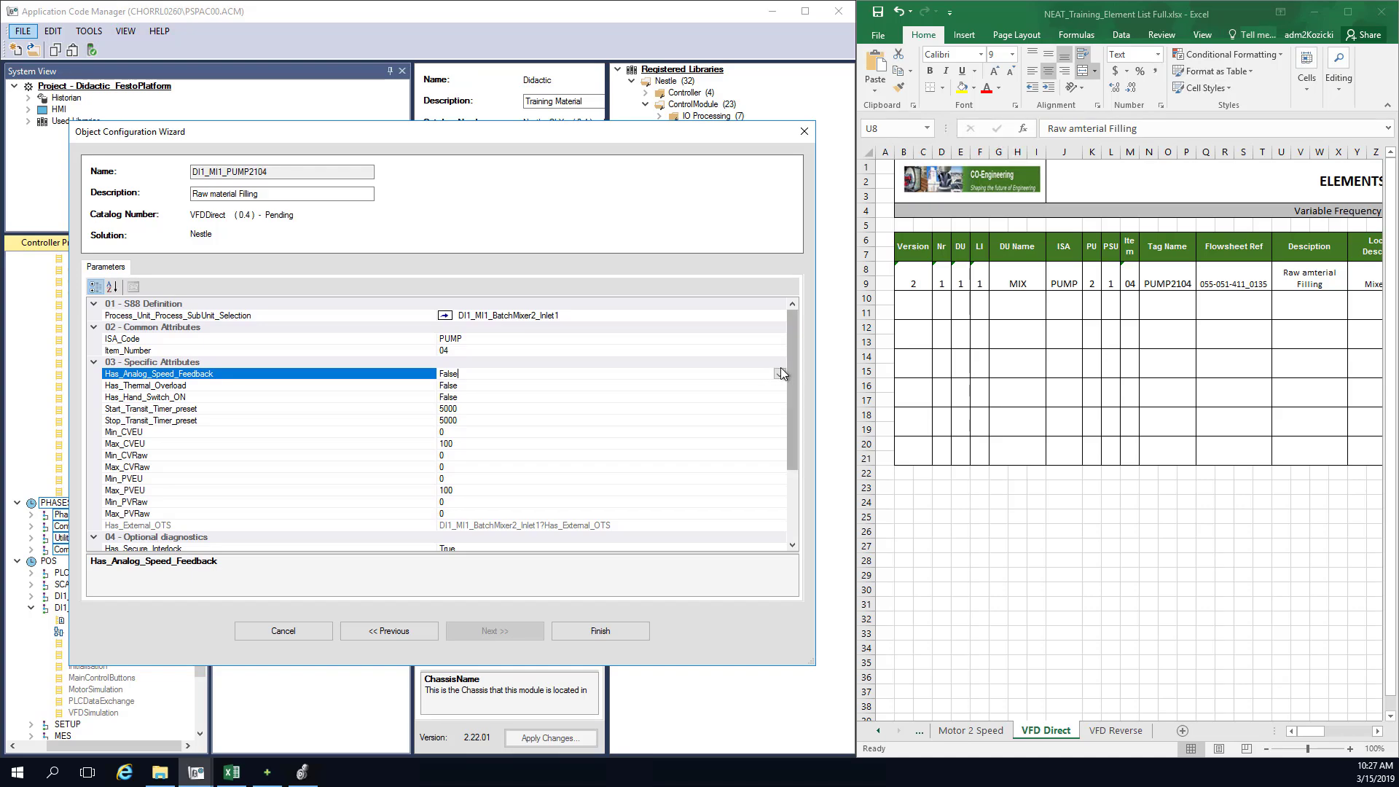
left_click(779, 375)
left_click(467, 386)
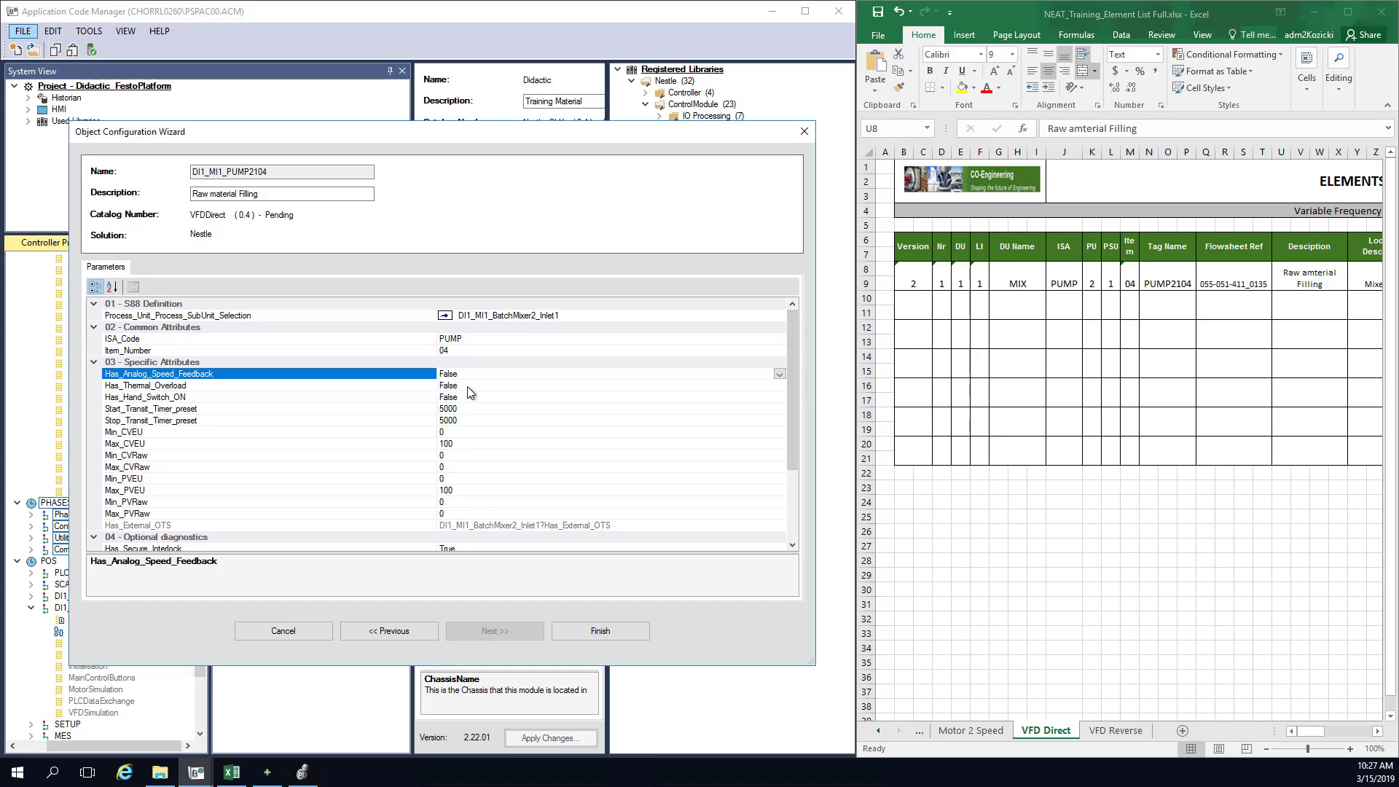
scroll(793, 414, "down", 4)
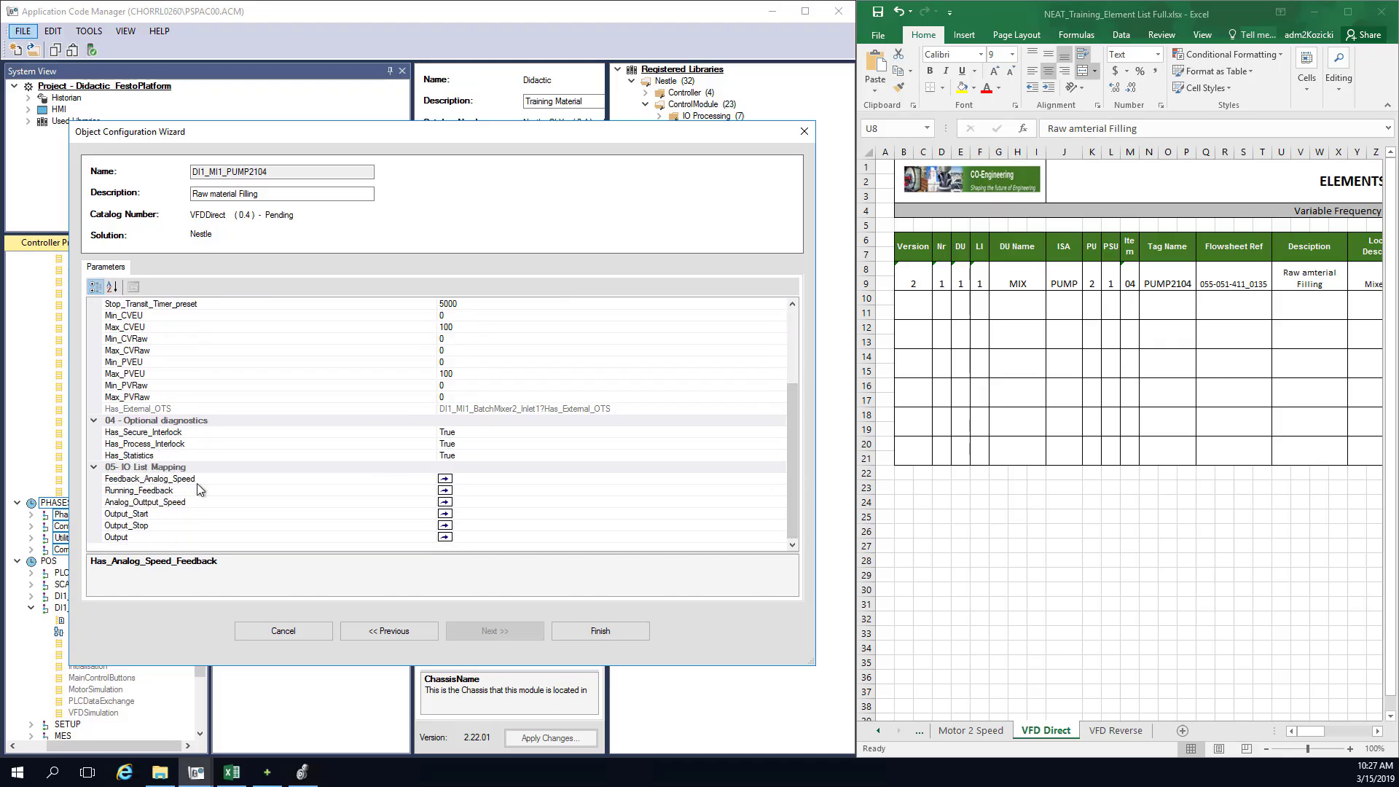
scroll(787, 430, "up", 3)
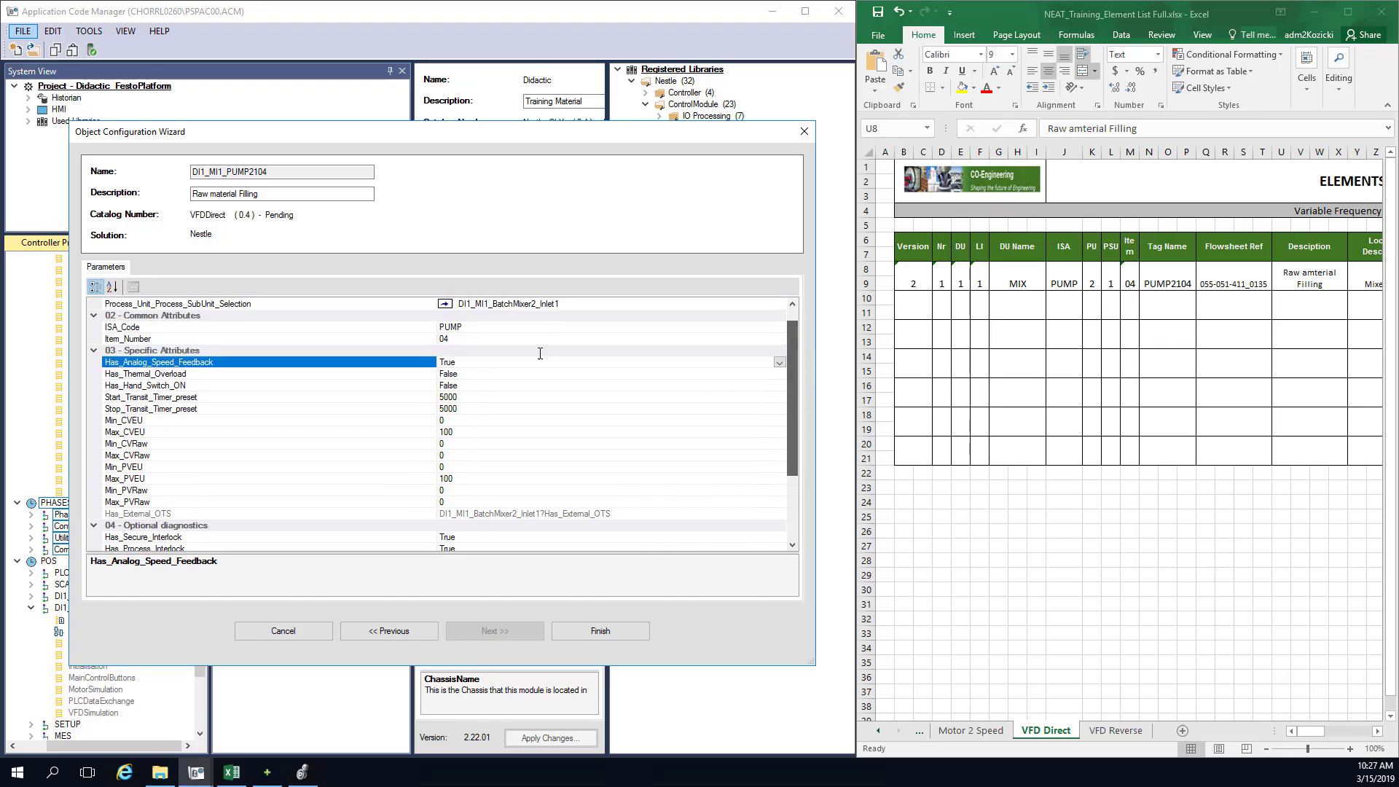
Step: Set Has_Thermal_Overload to True for the VFD pump
left_click(474, 387)
left_click(471, 373)
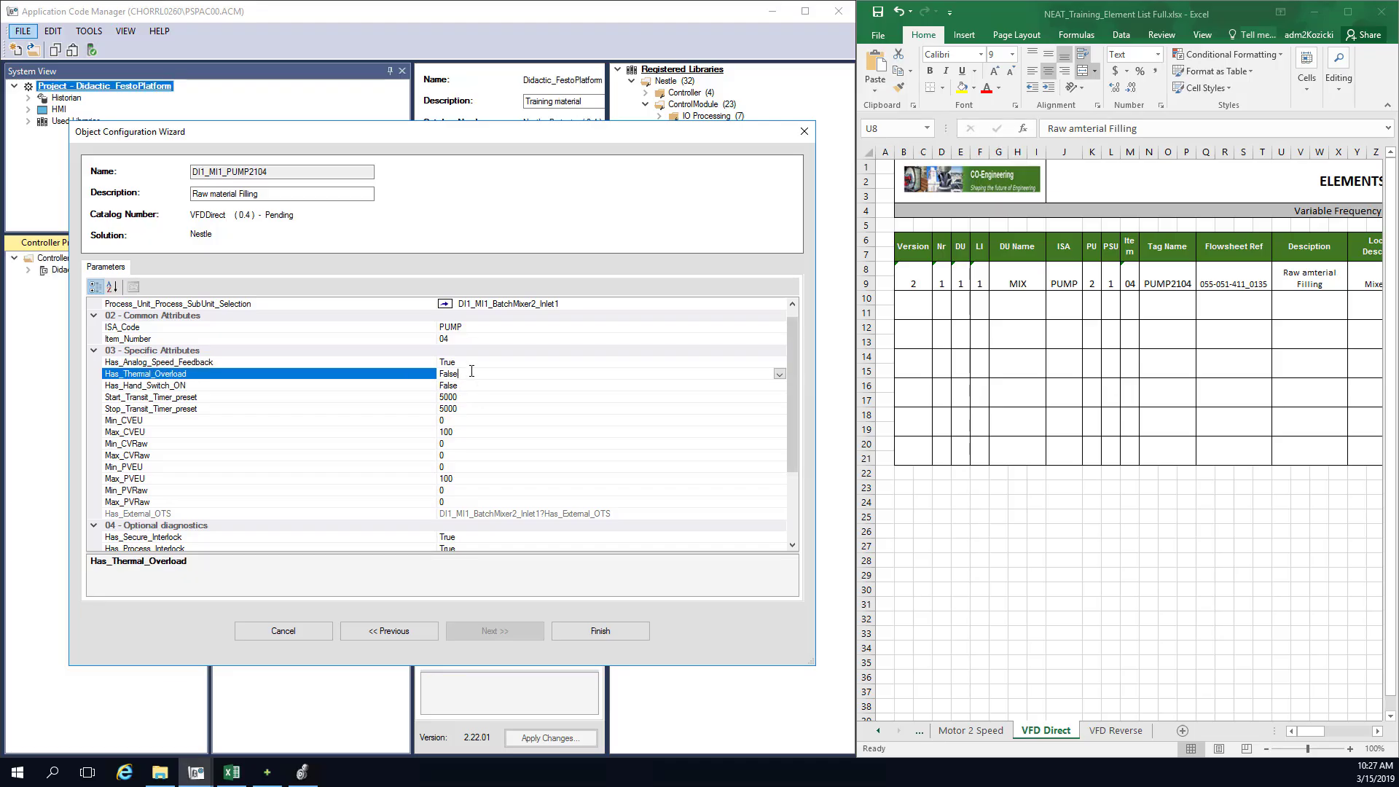
double_click(472, 373)
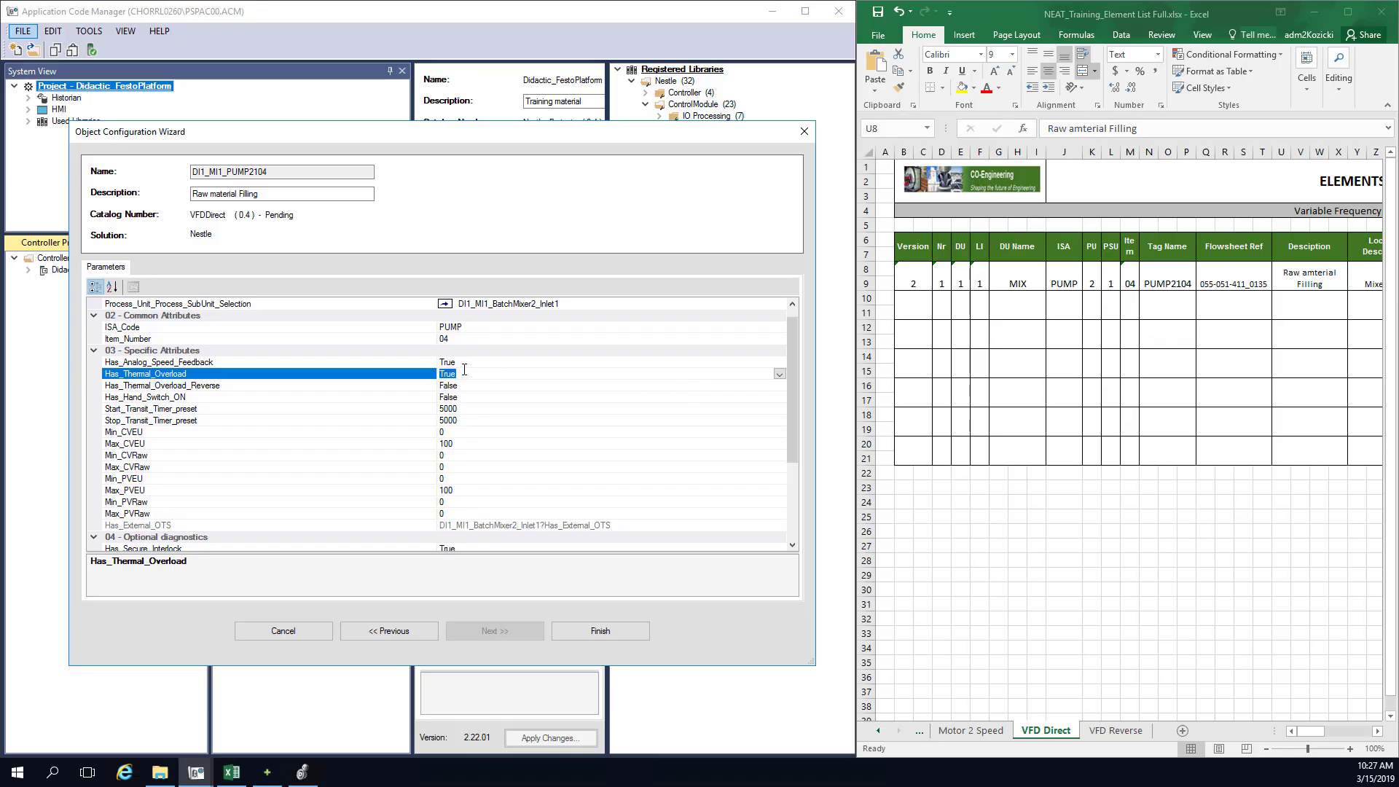
double_click(464, 371)
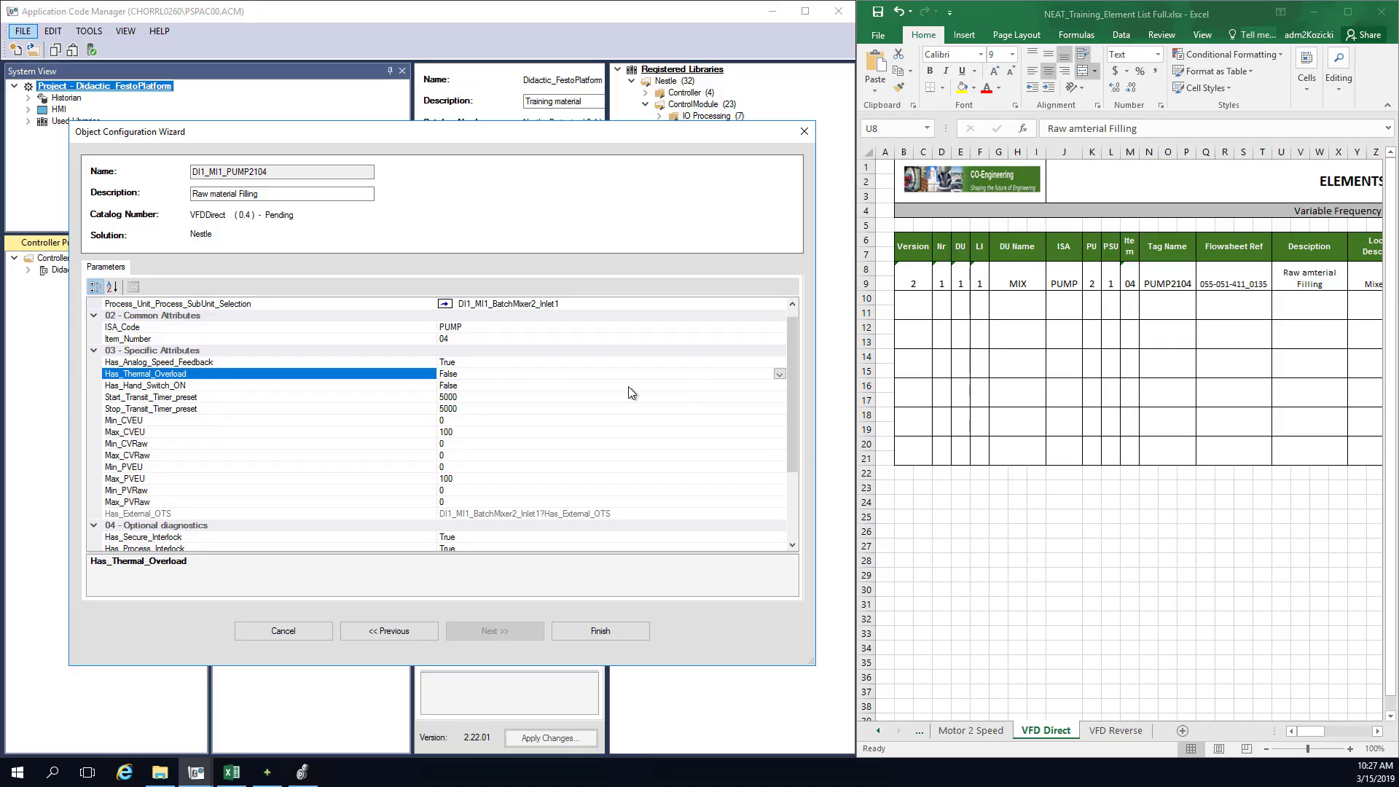
left_click(779, 375)
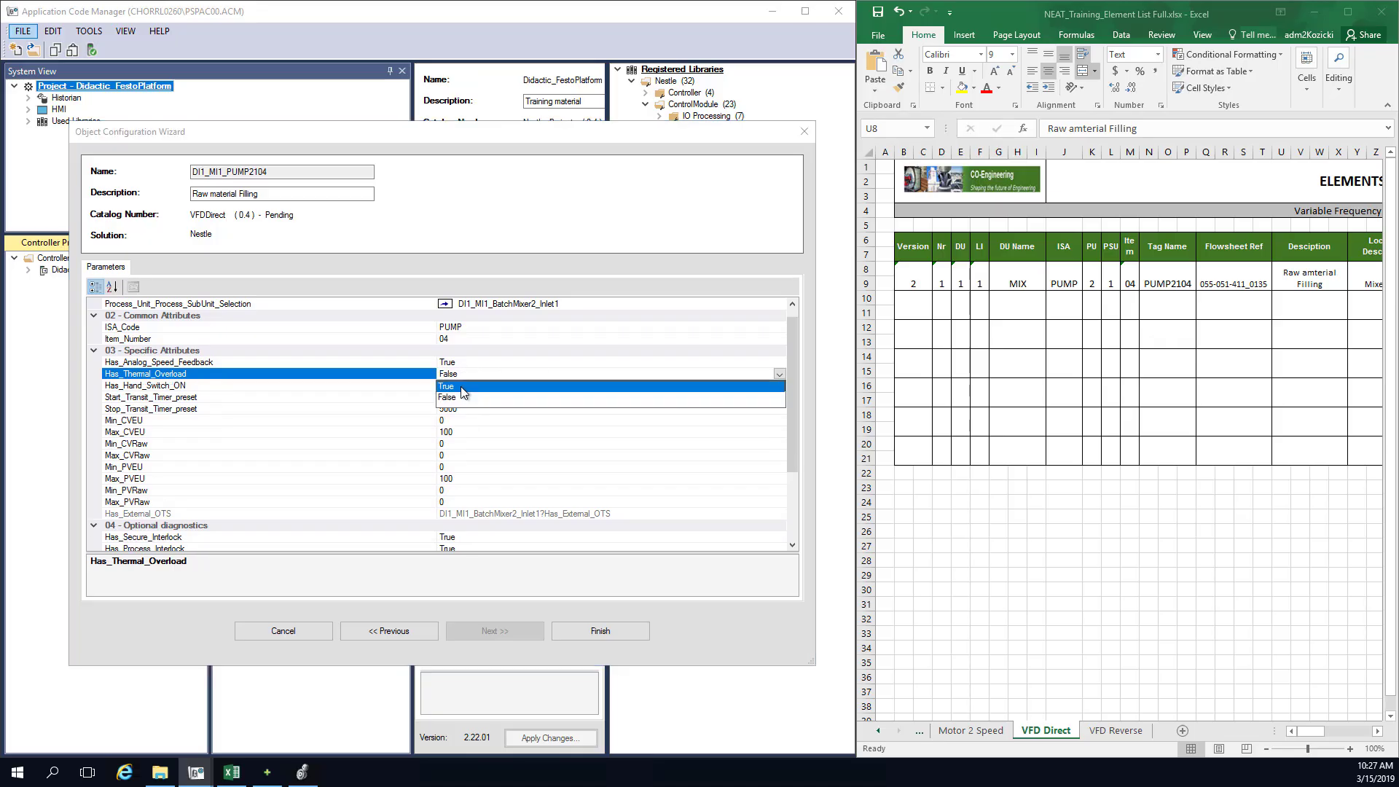
left_click(461, 386)
Step: Set Has_Hand_Switch_ON to True for the VFD pump
left_click(462, 386)
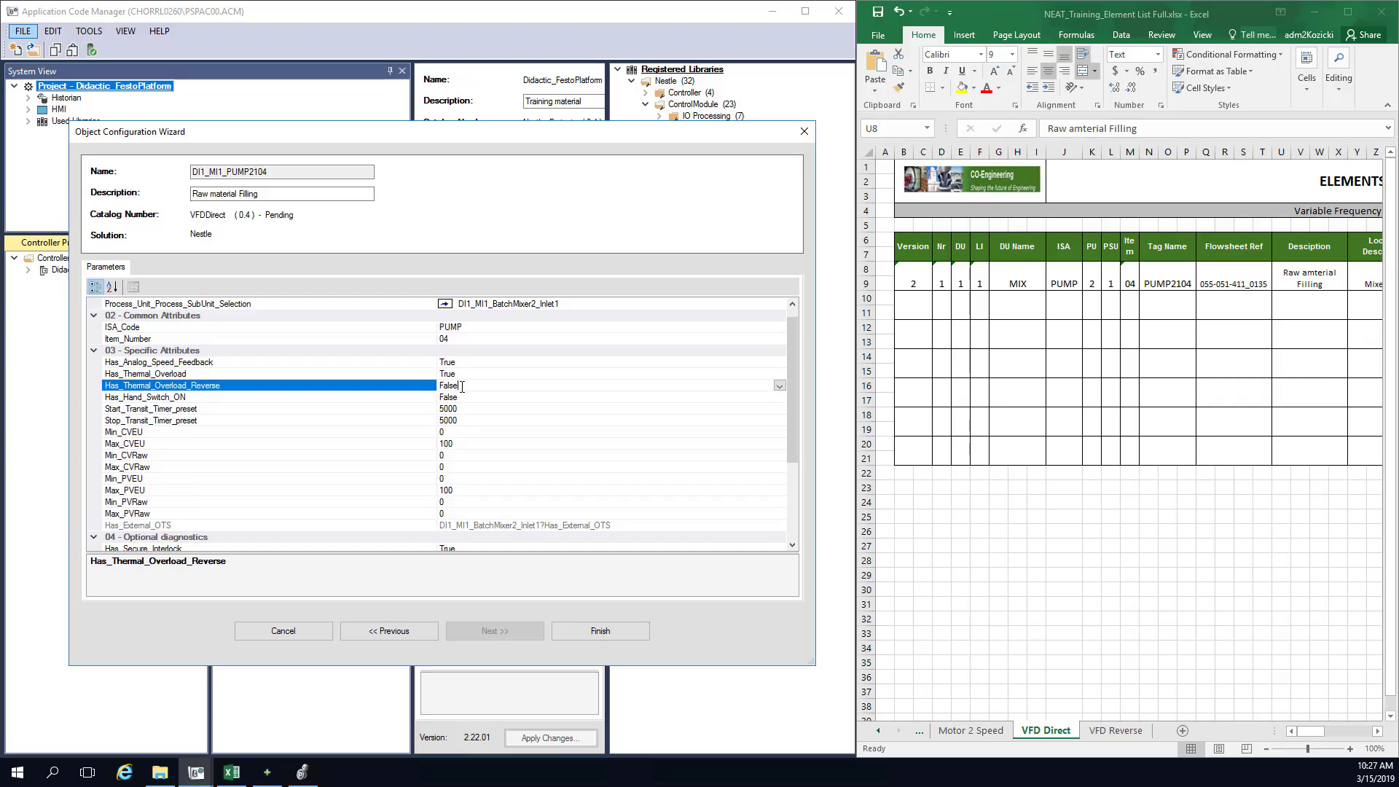
left_click(699, 395)
left_click(779, 397)
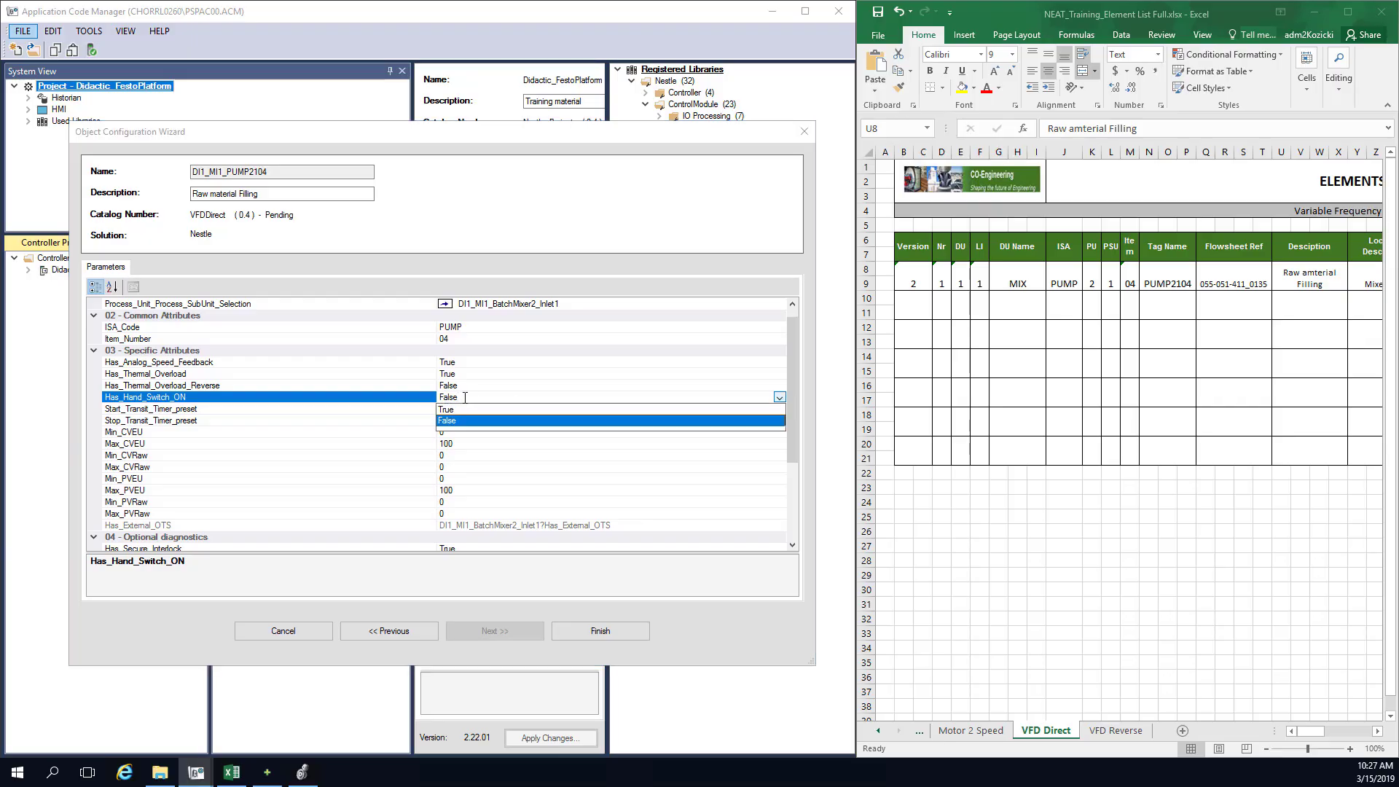
left_click(467, 417)
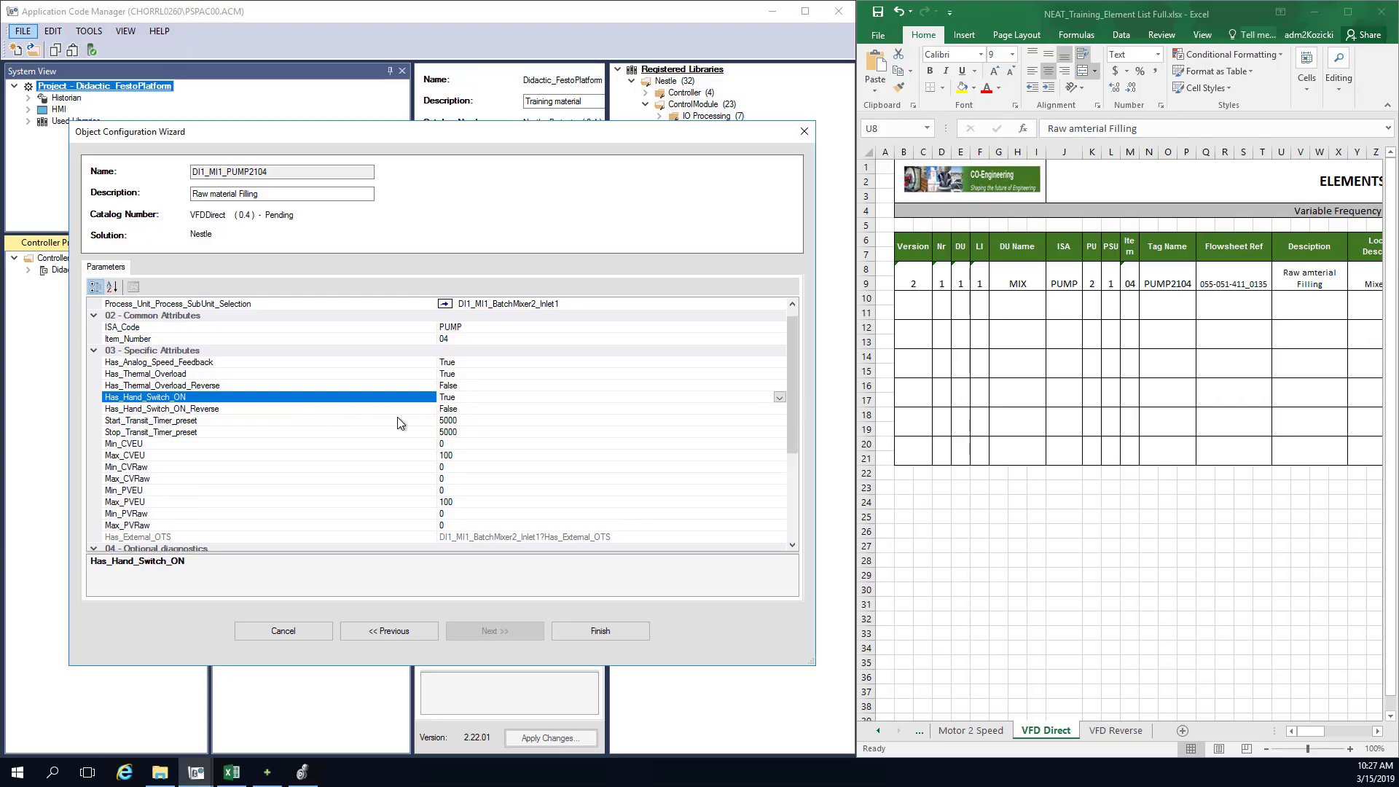
Step: Check the transit timer and CV range parameters, and set Max_CVRaw to 30840
left_click(472, 420)
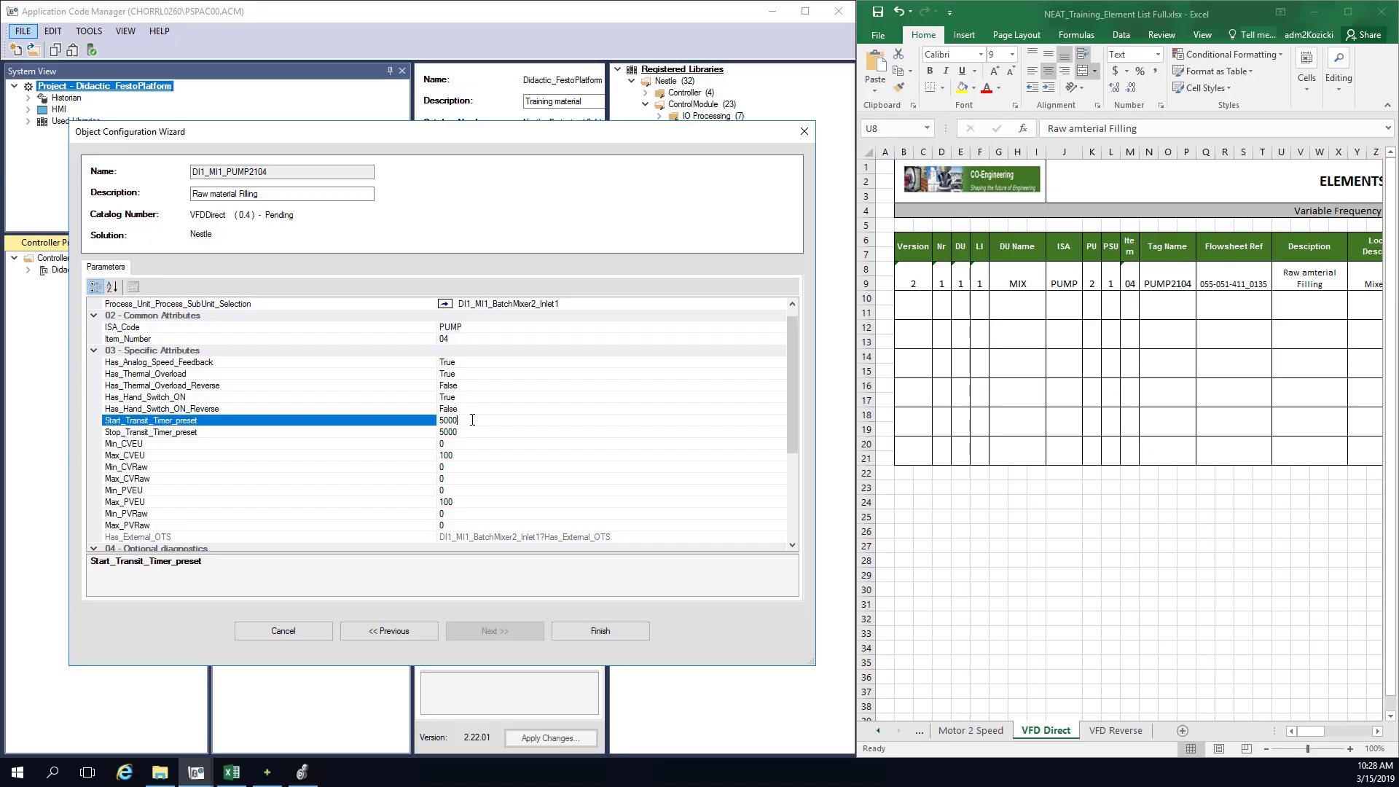
left_click(457, 443)
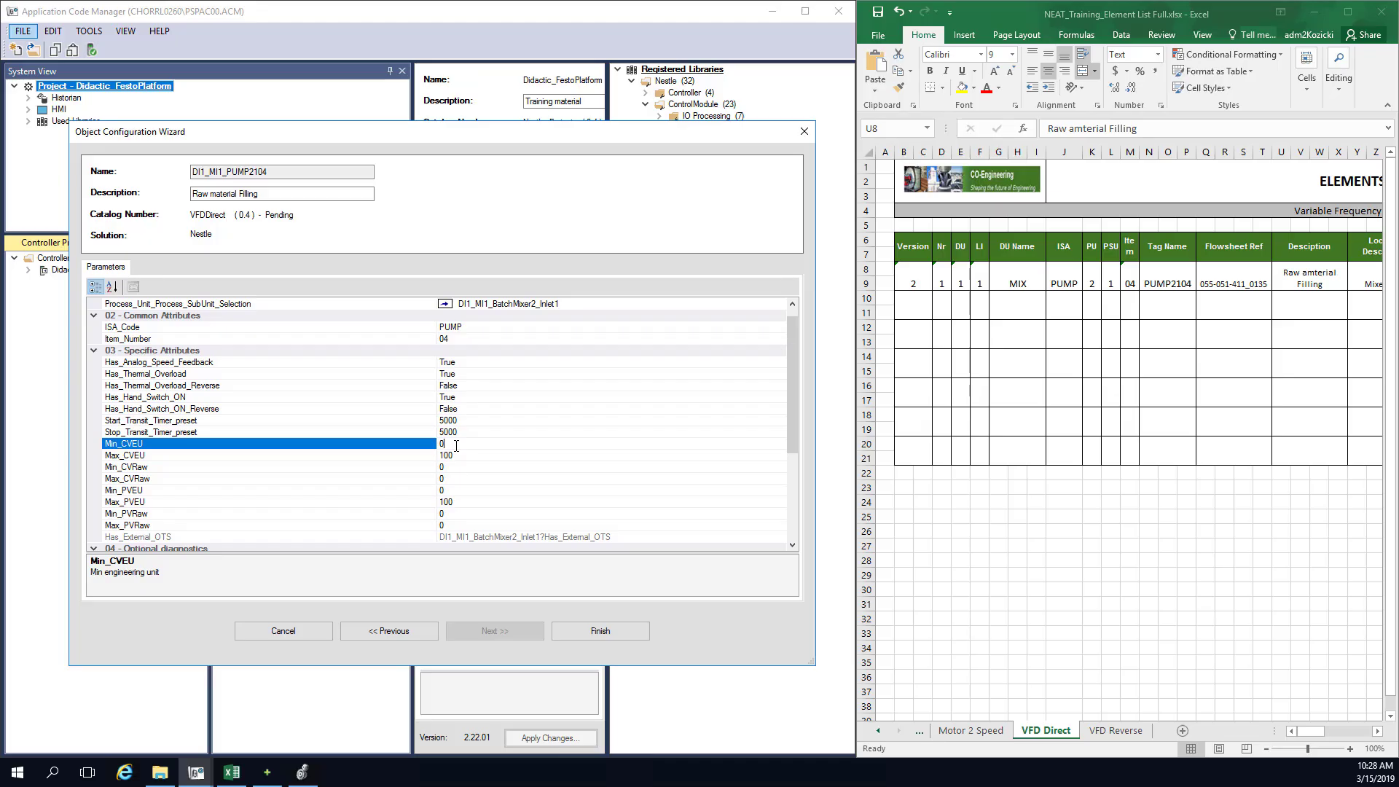
left_click(463, 453)
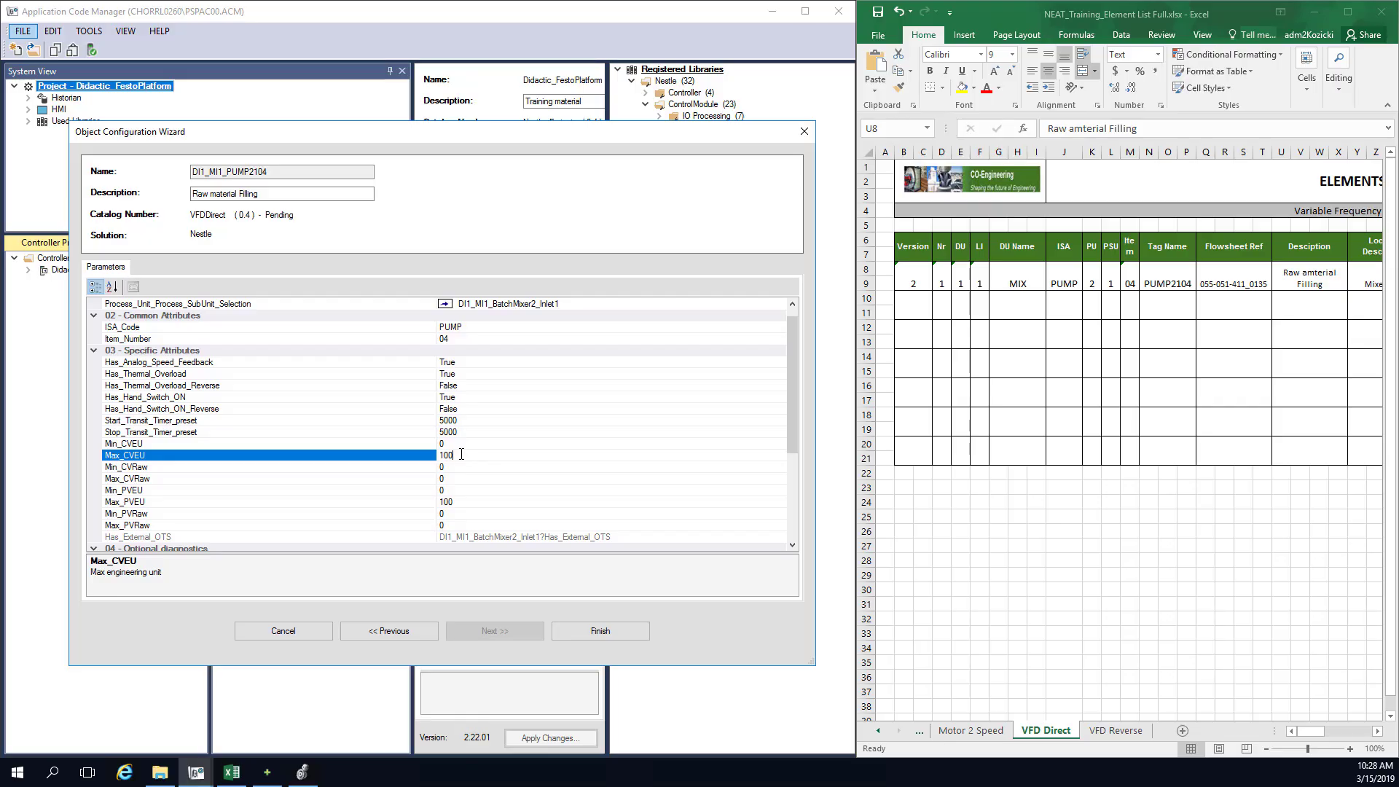
left_click(455, 468)
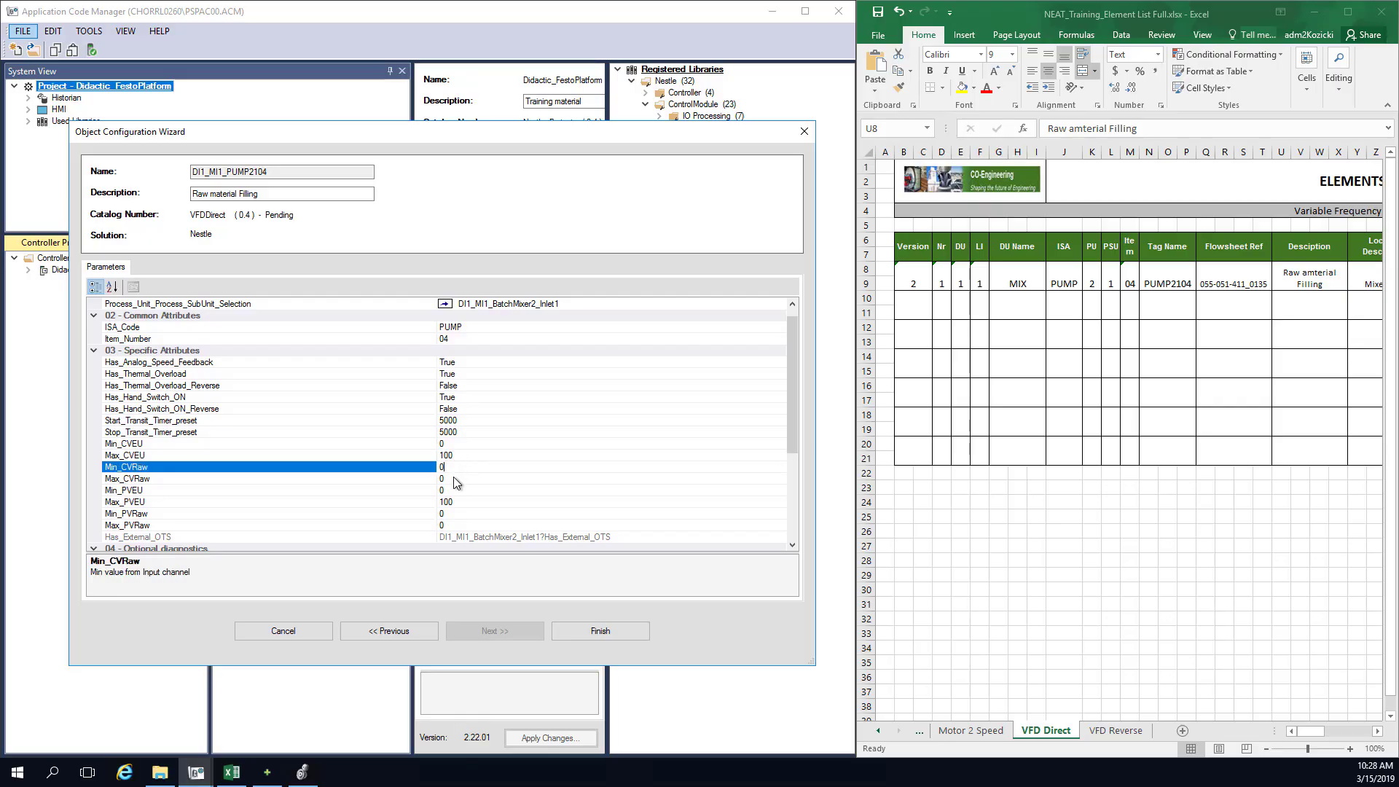
left_click(454, 478)
double_click(455, 478)
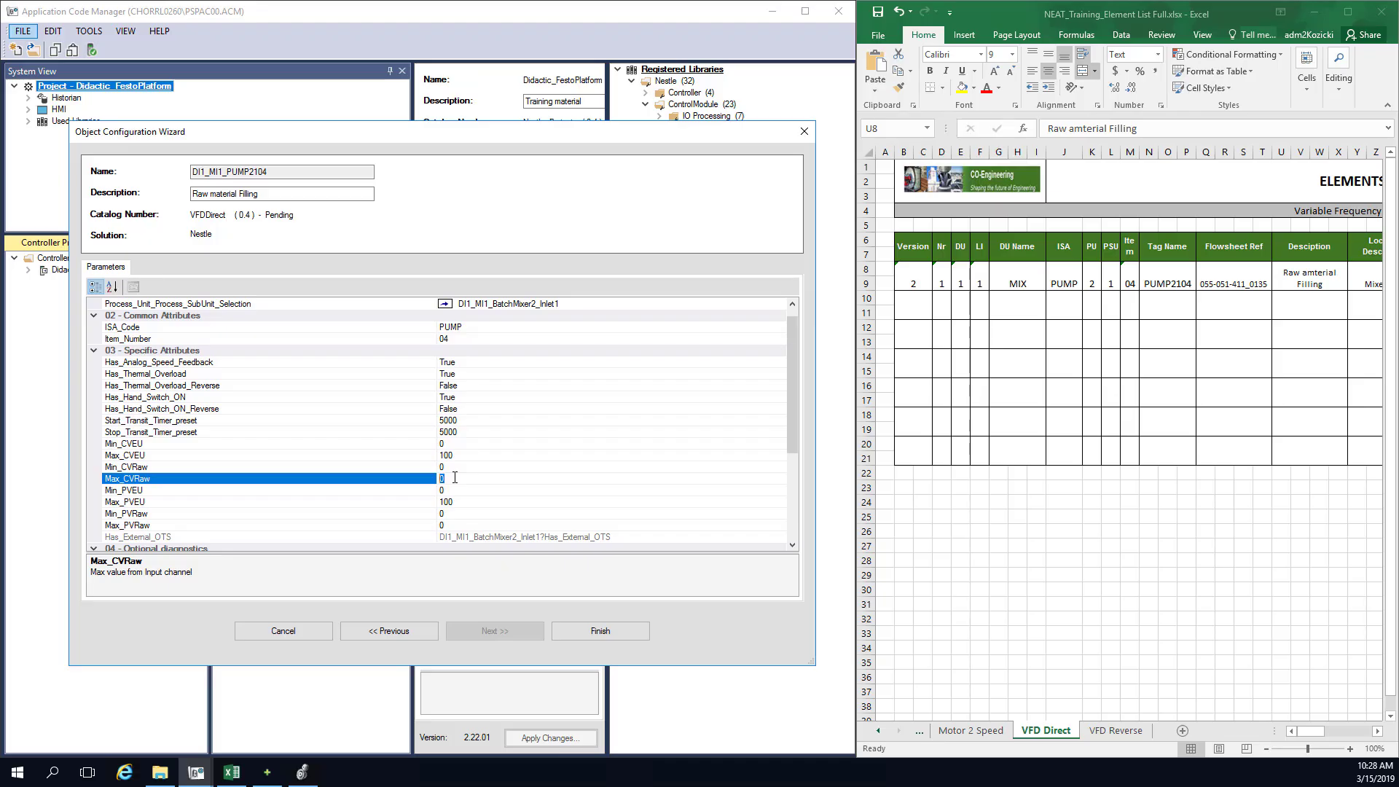
type("30840")
Step: Check the PV range parameters and set Max_PVRaw to 30840
left_click(454, 490)
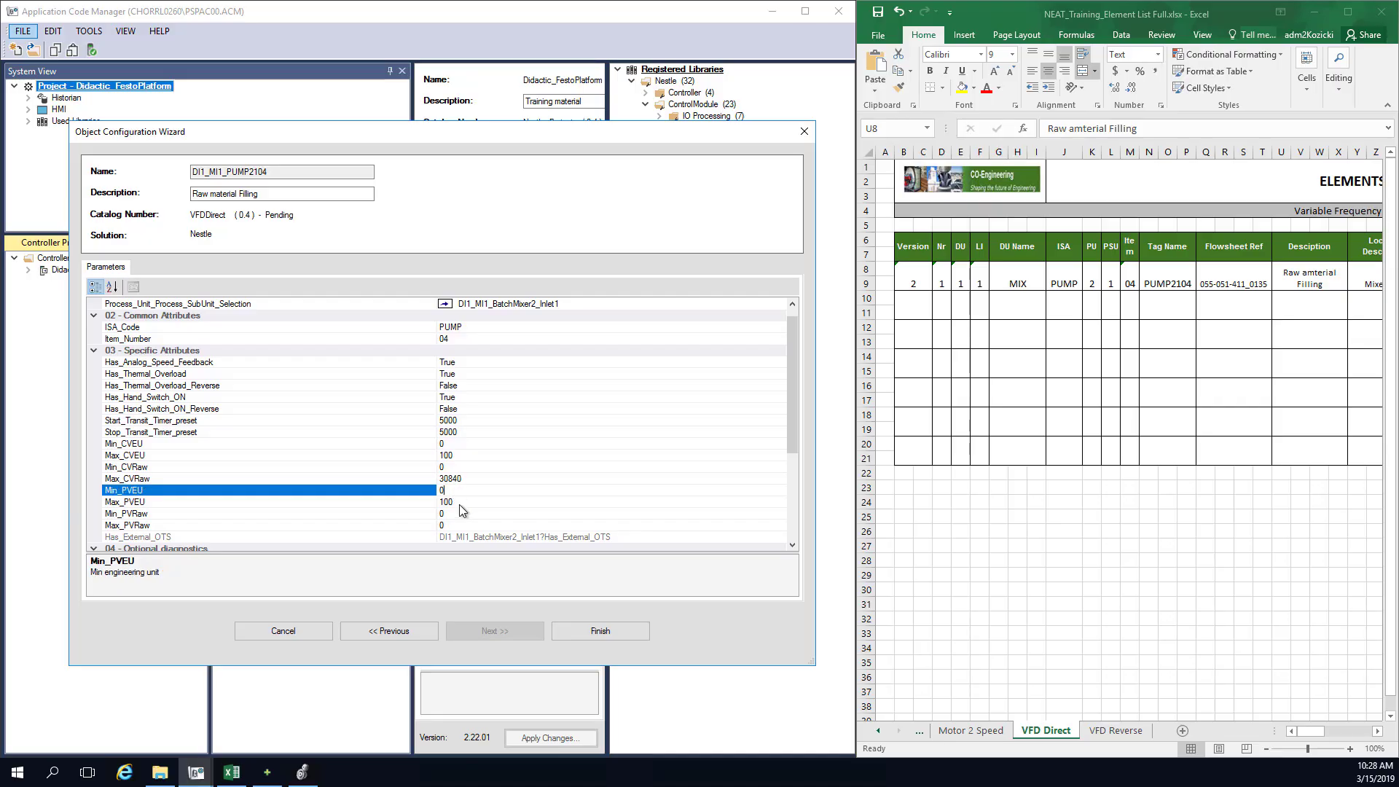
left_click(458, 504)
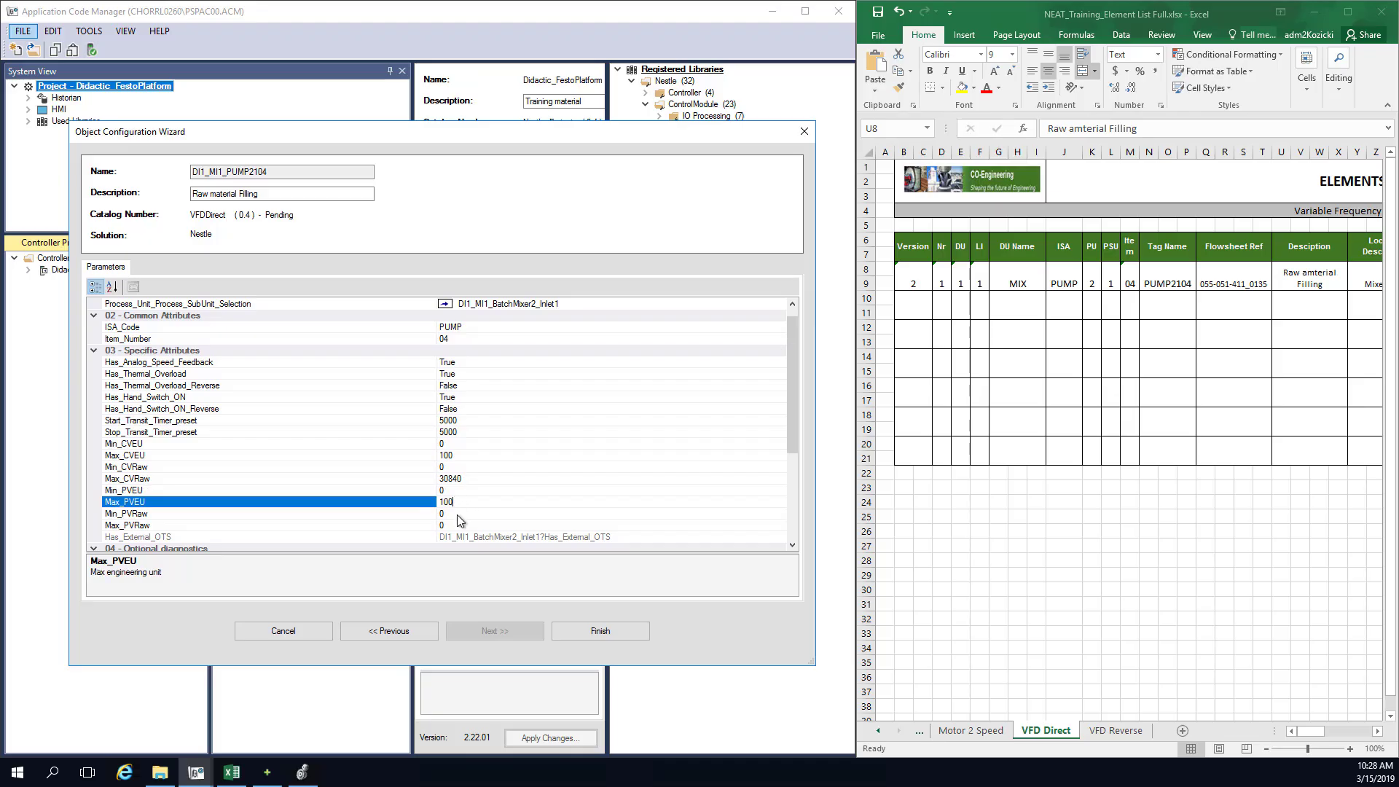
left_click(458, 514)
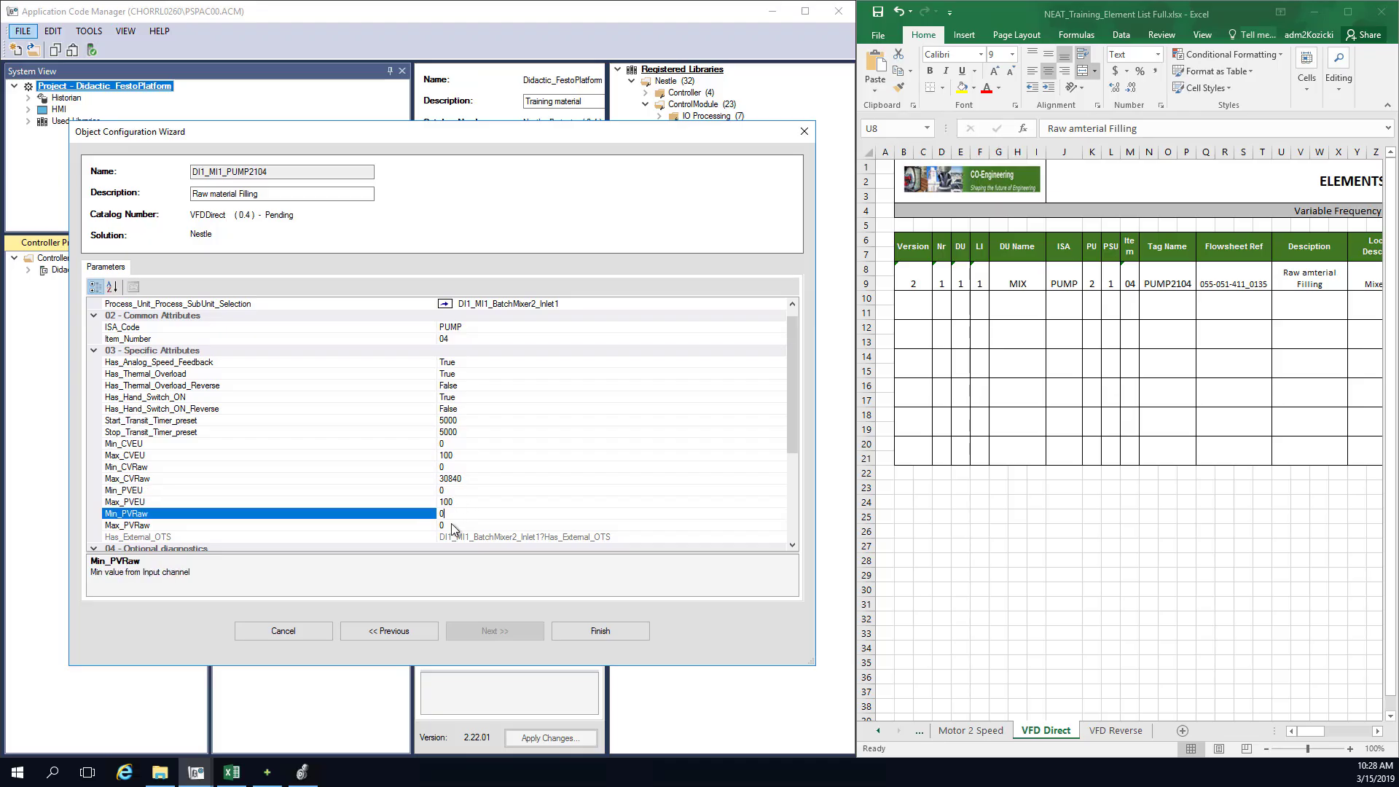
left_click(451, 526)
key("BackSpace")
type("30")
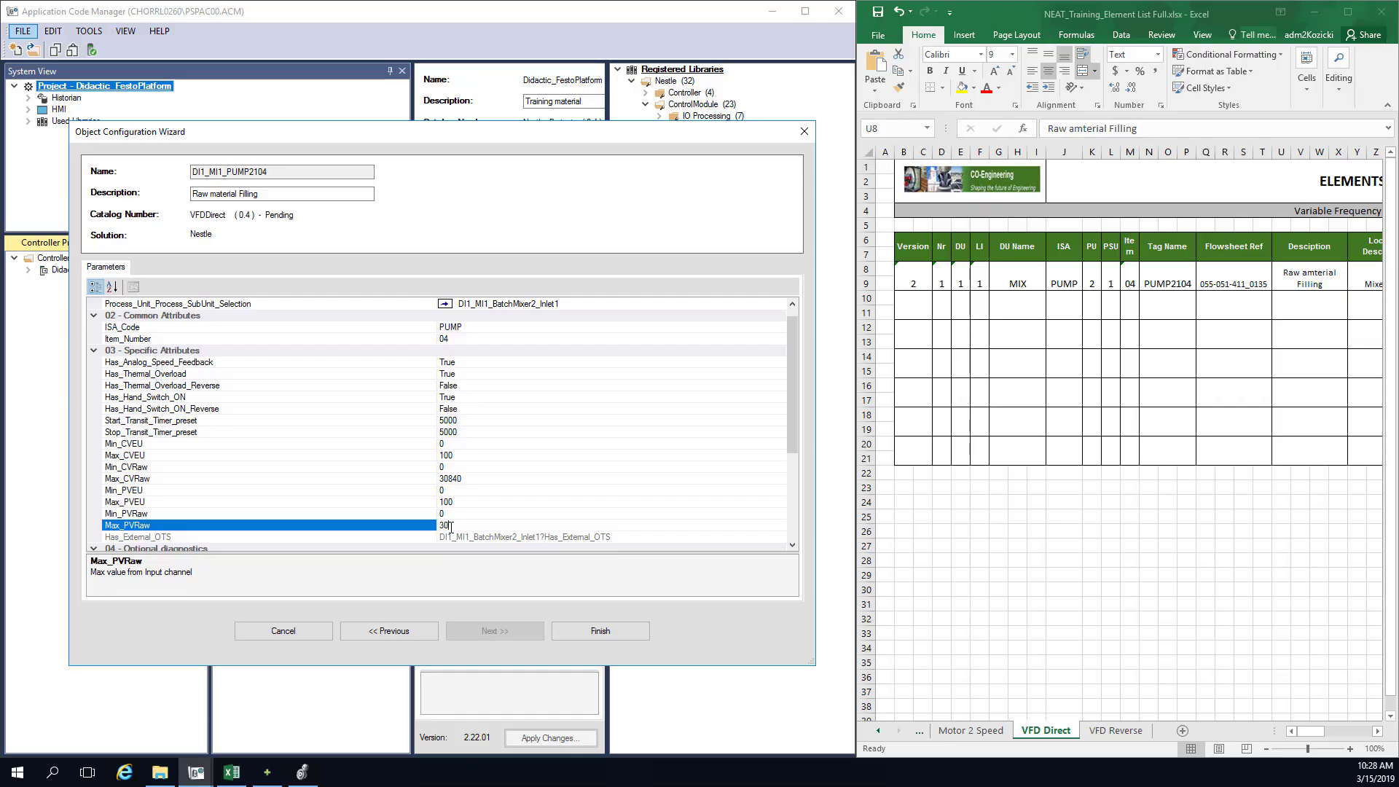
type("840")
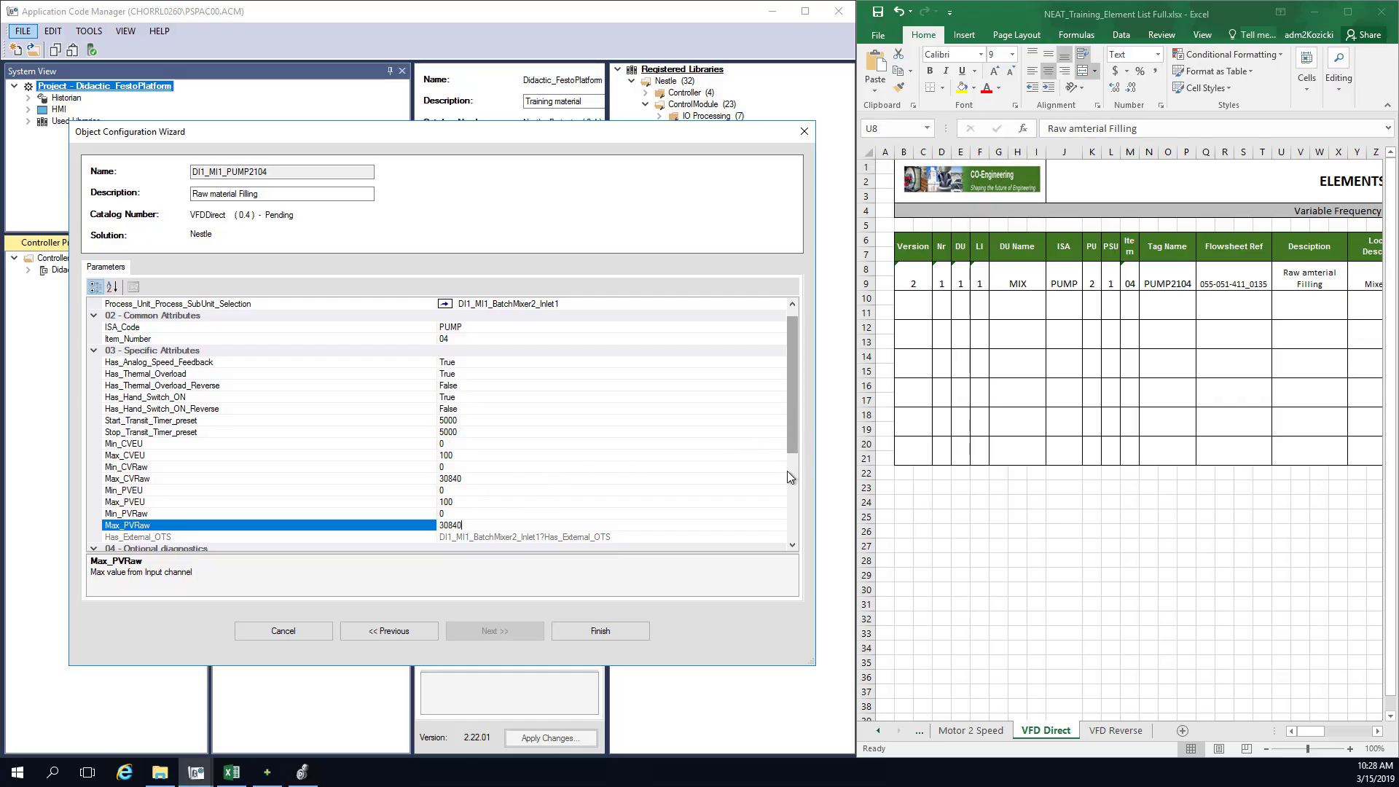
Step: Review the optional diagnostics and IO list mapping, and finish creating the VFDDirect pump object
scroll(787, 481, "down", 3)
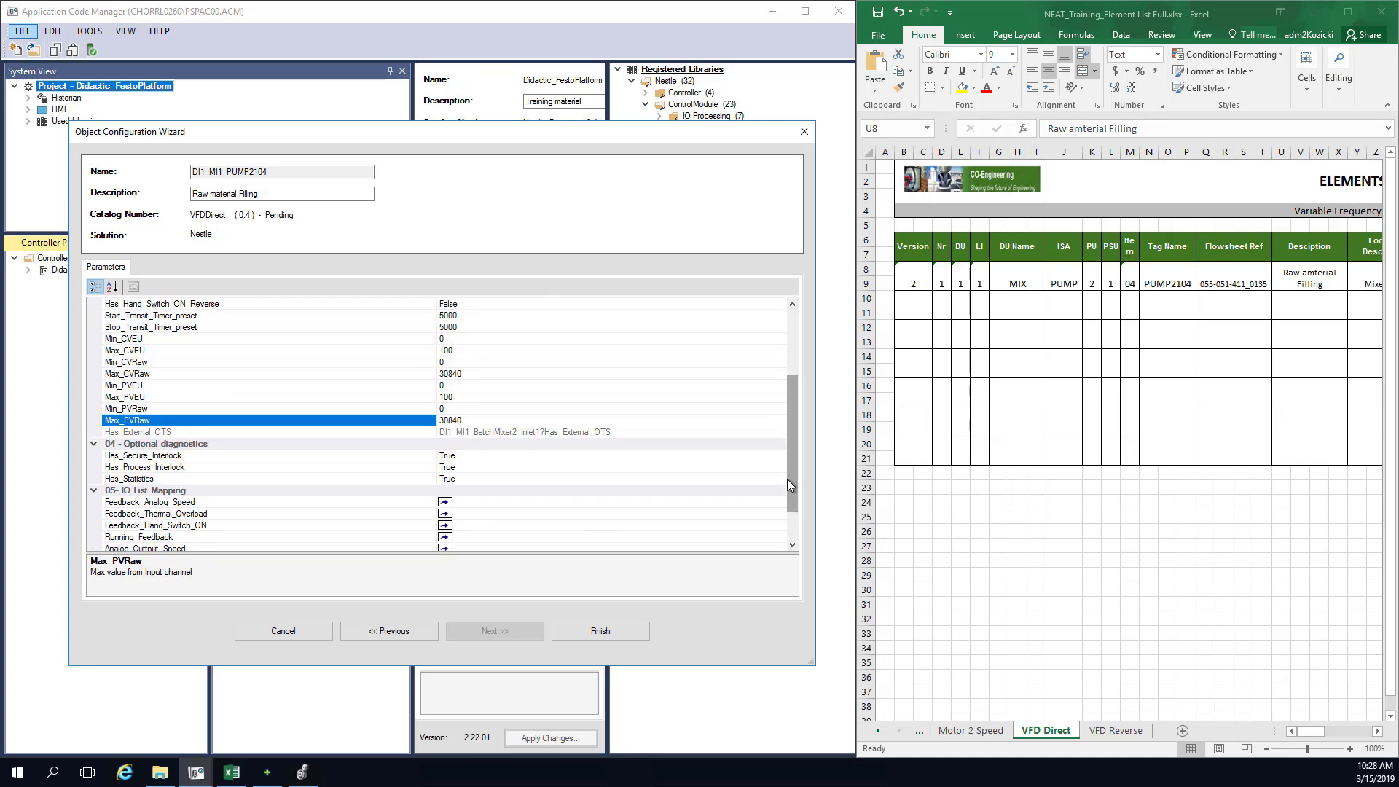
left_click(222, 448)
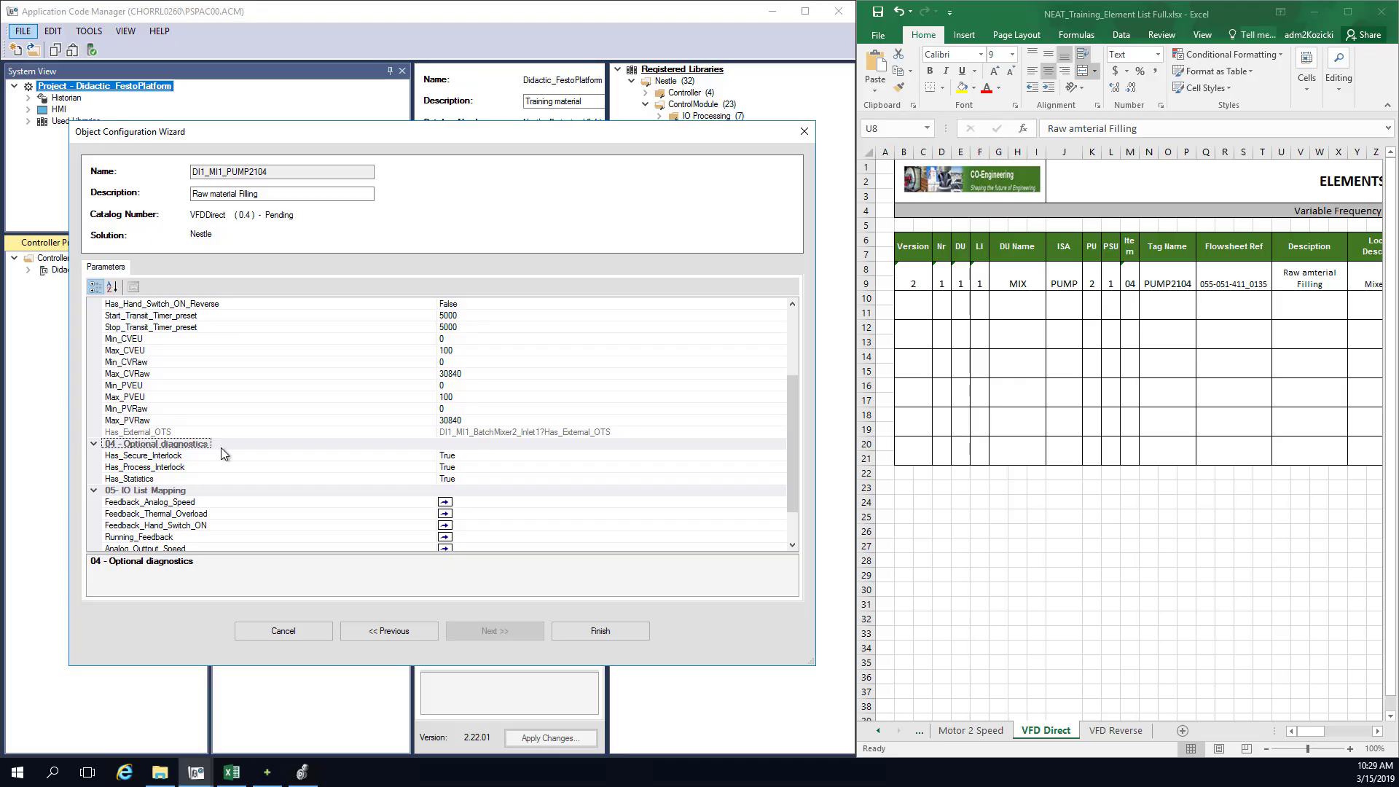
left_click(587, 632)
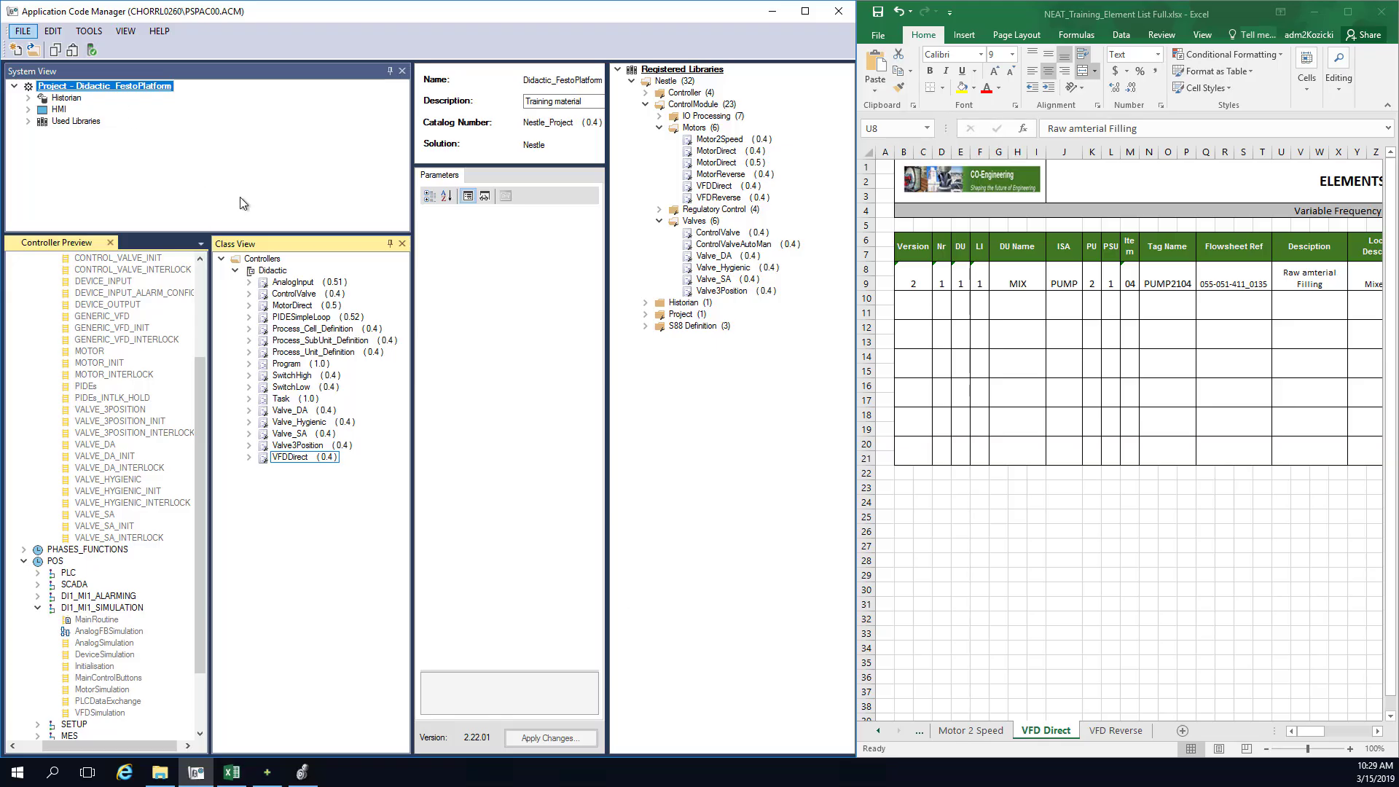
right_click(281, 272)
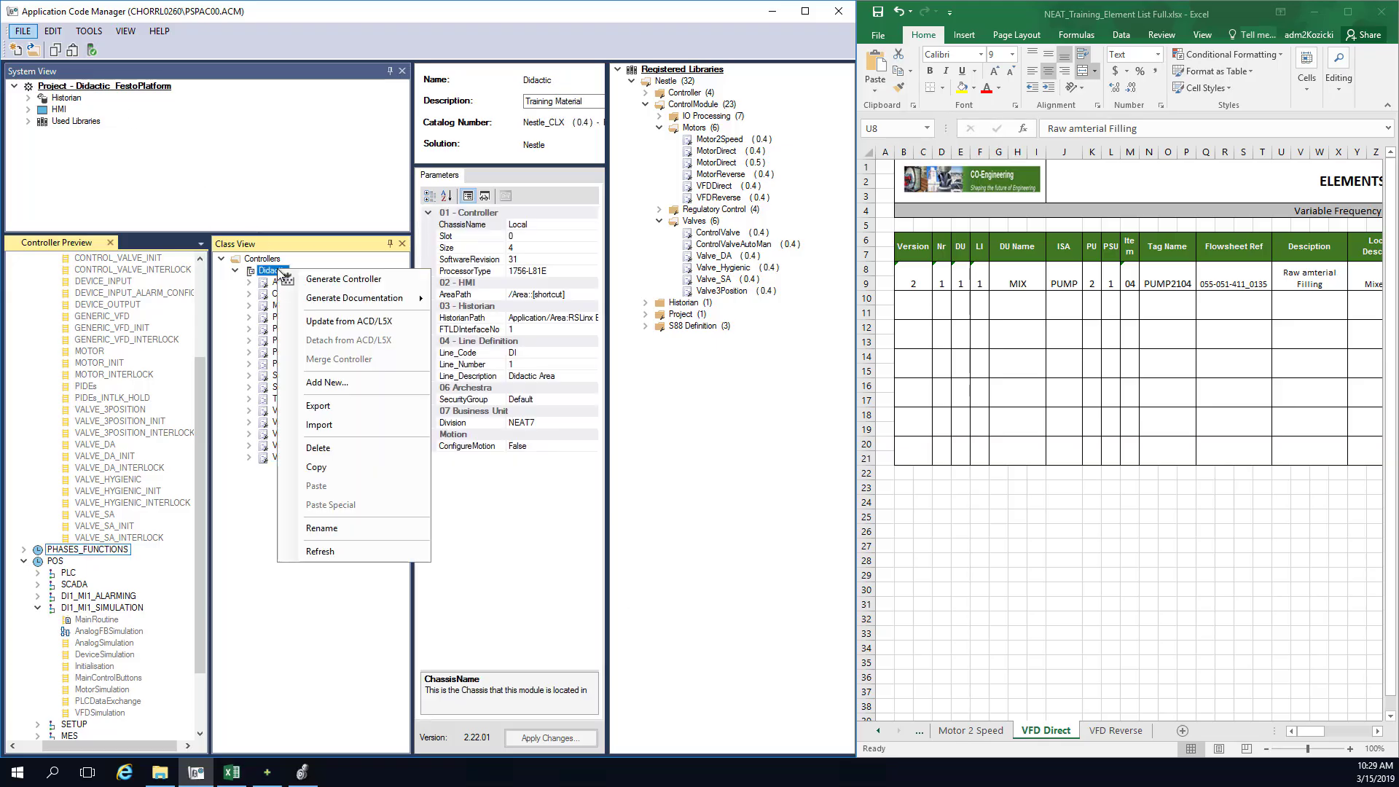
left_click(357, 414)
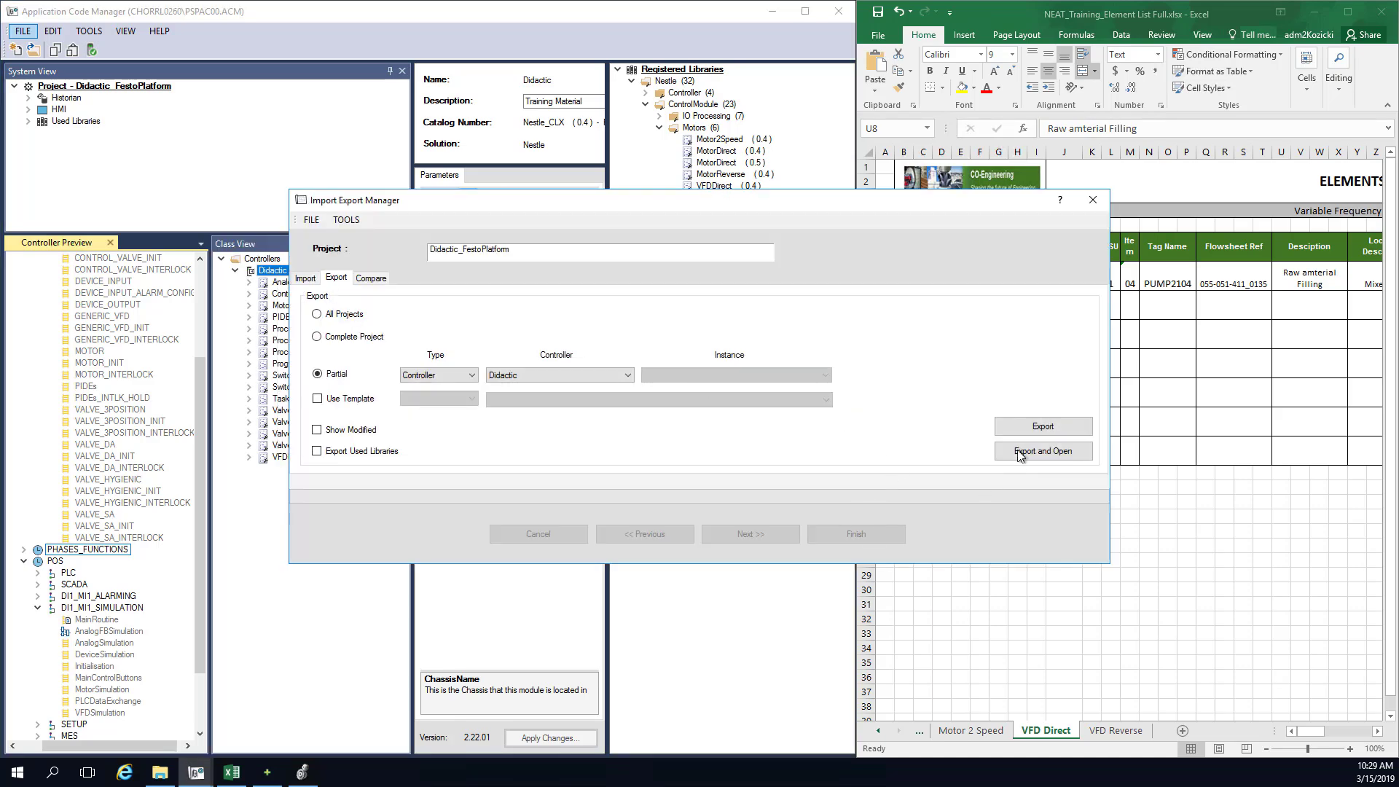
left_click(1093, 199)
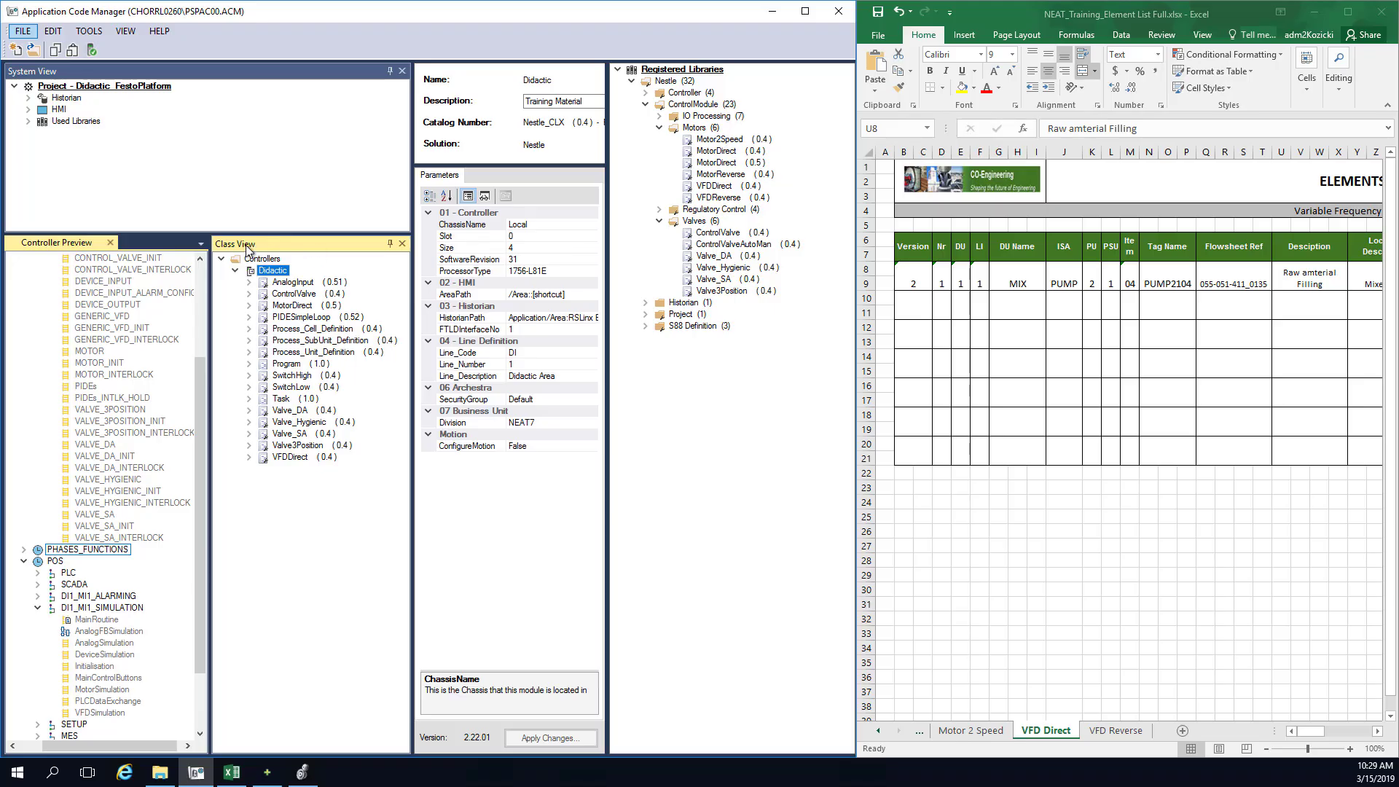
Step: Add a Motor2Speed object from the Motors library to the Didactic controller and enter the description Training Purpose
right_click(275, 271)
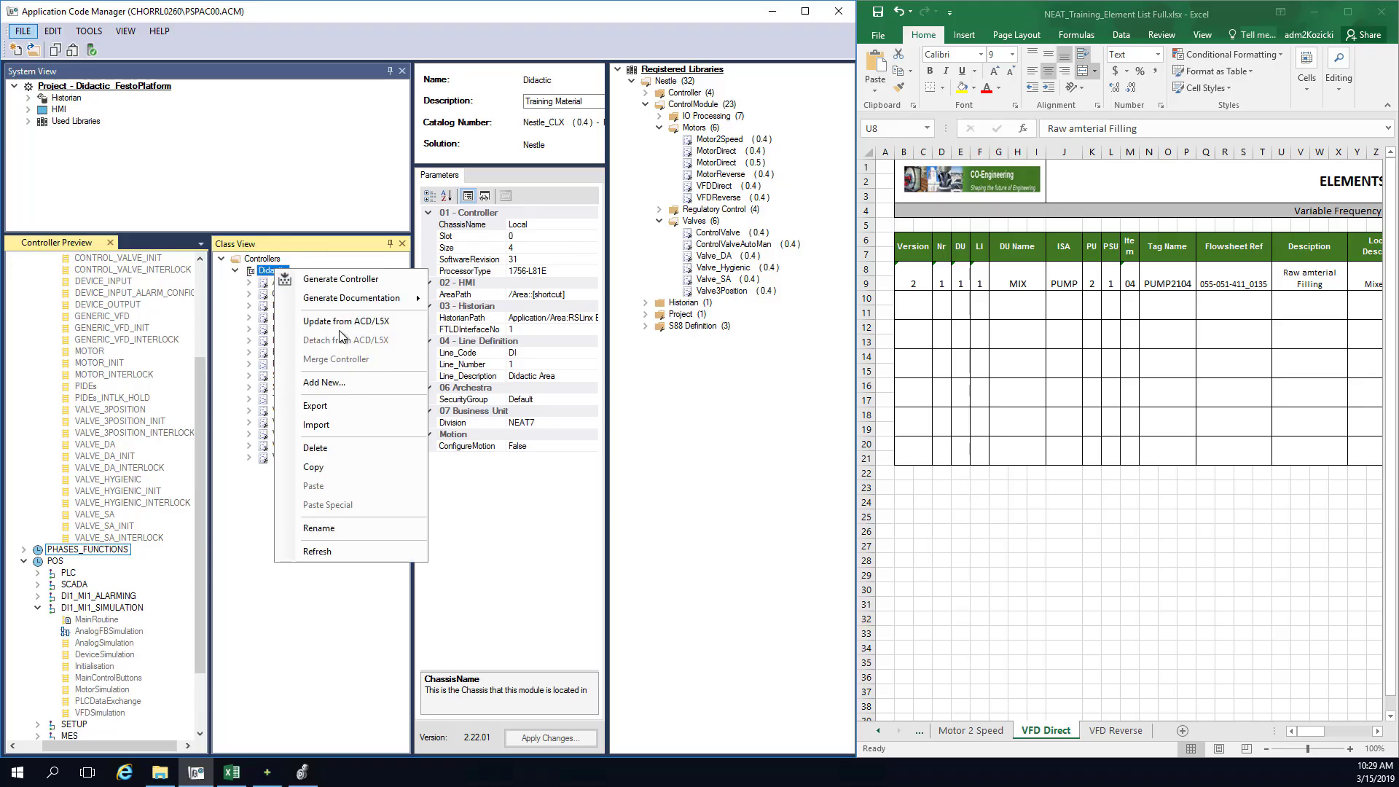
left_click(321, 382)
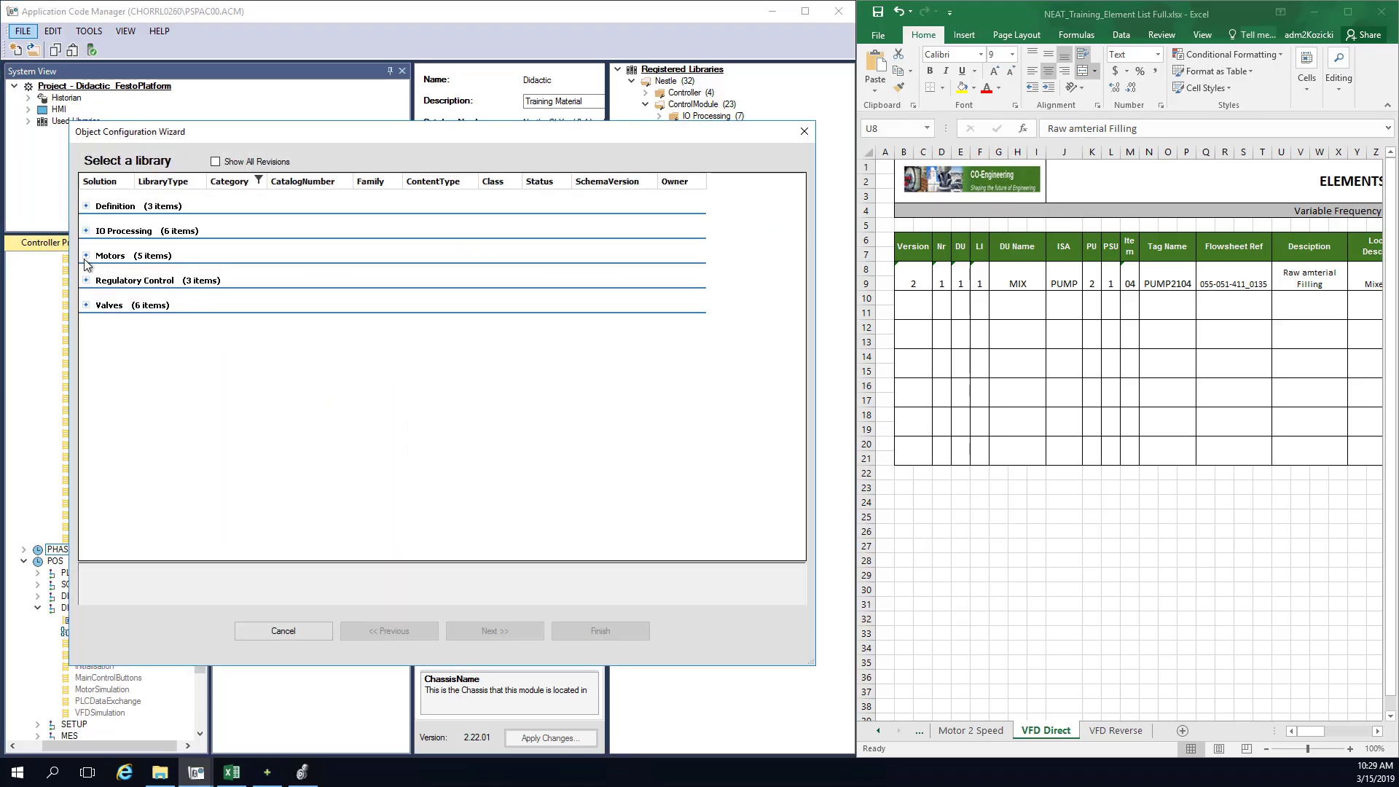
left_click(86, 256)
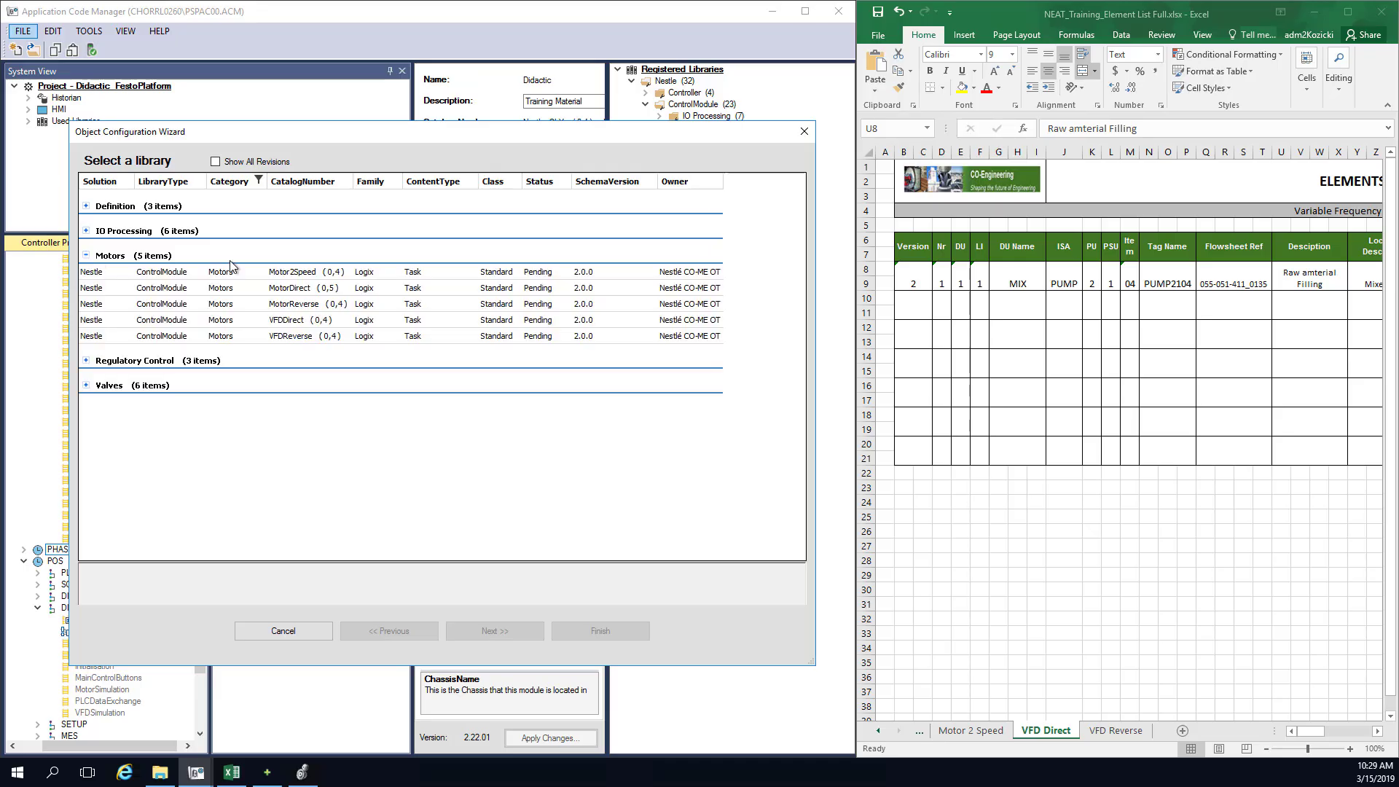
left_click(295, 277)
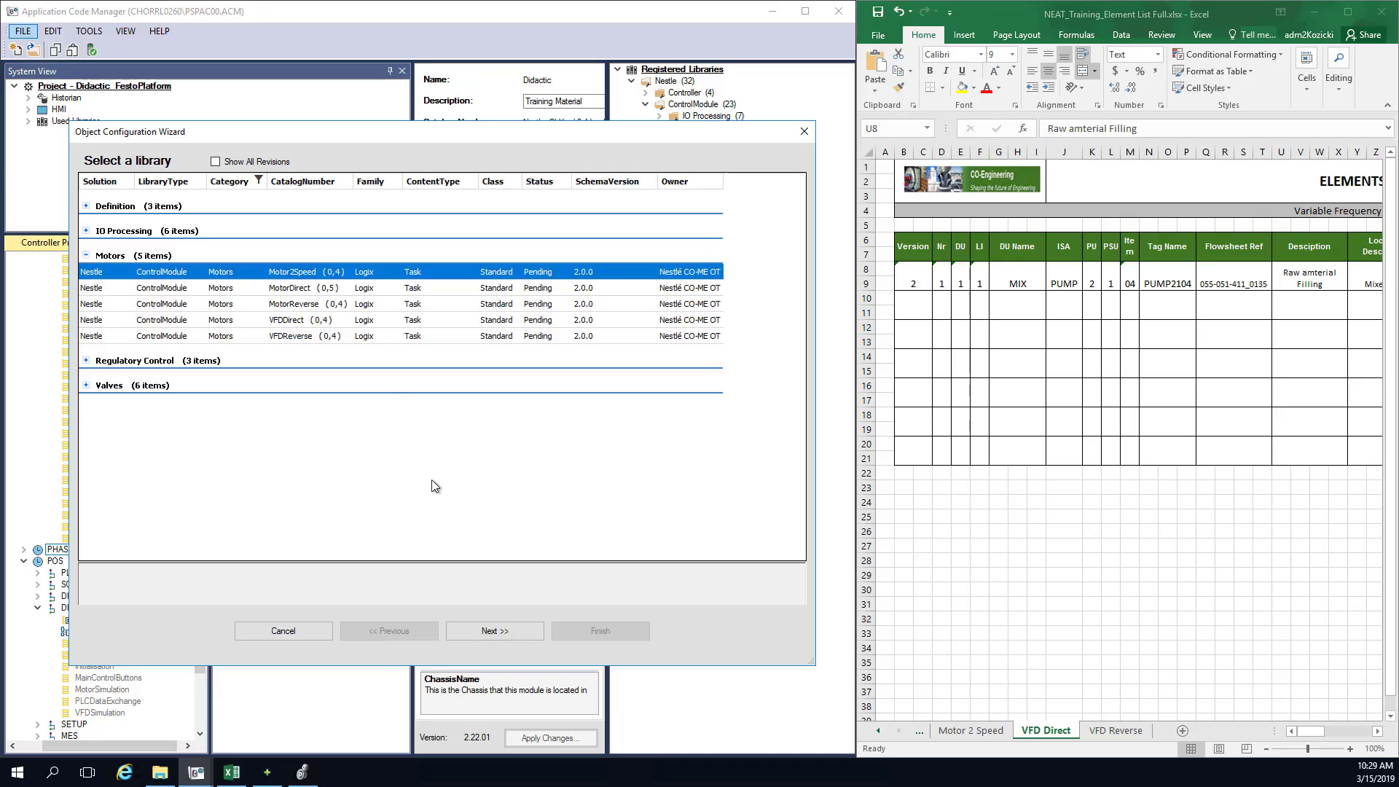
left_click(494, 631)
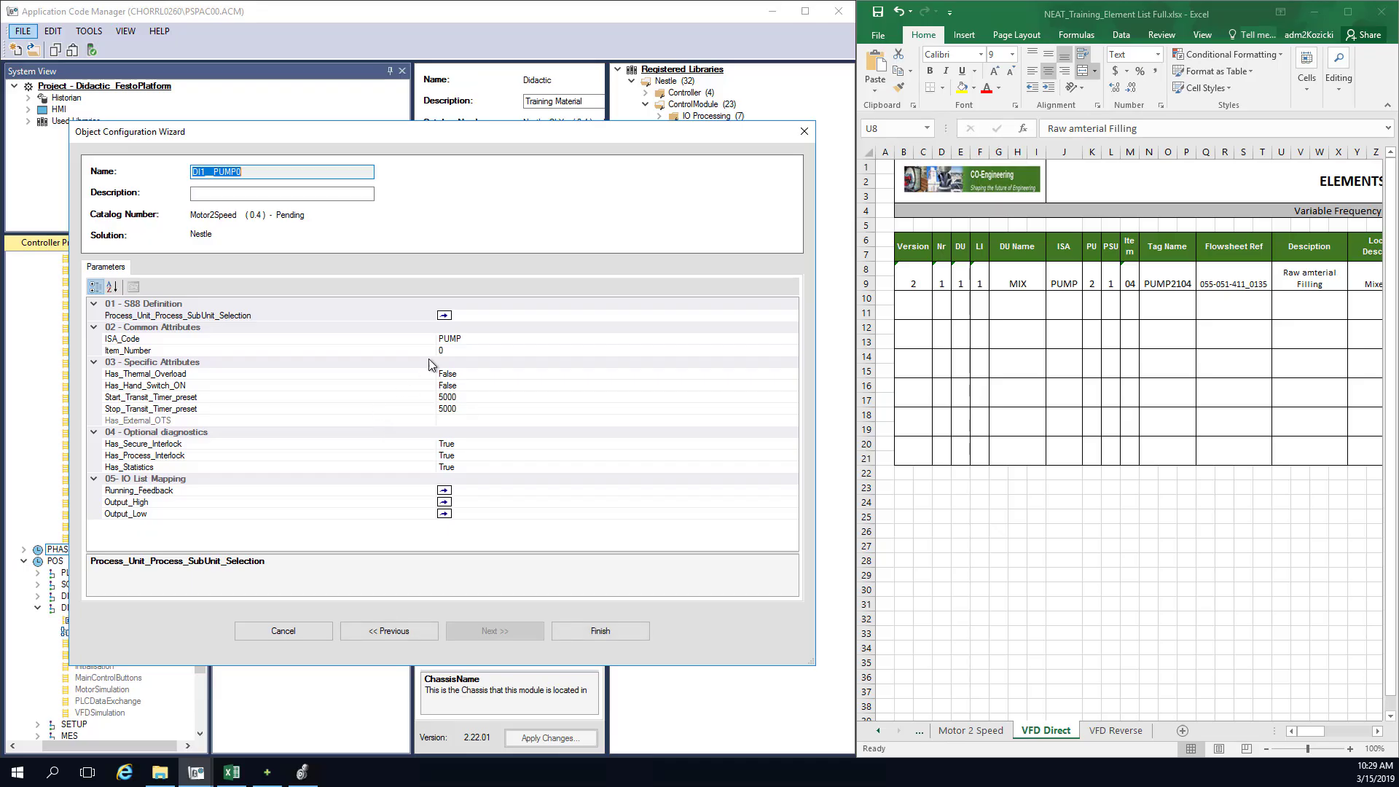
left_click(266, 194)
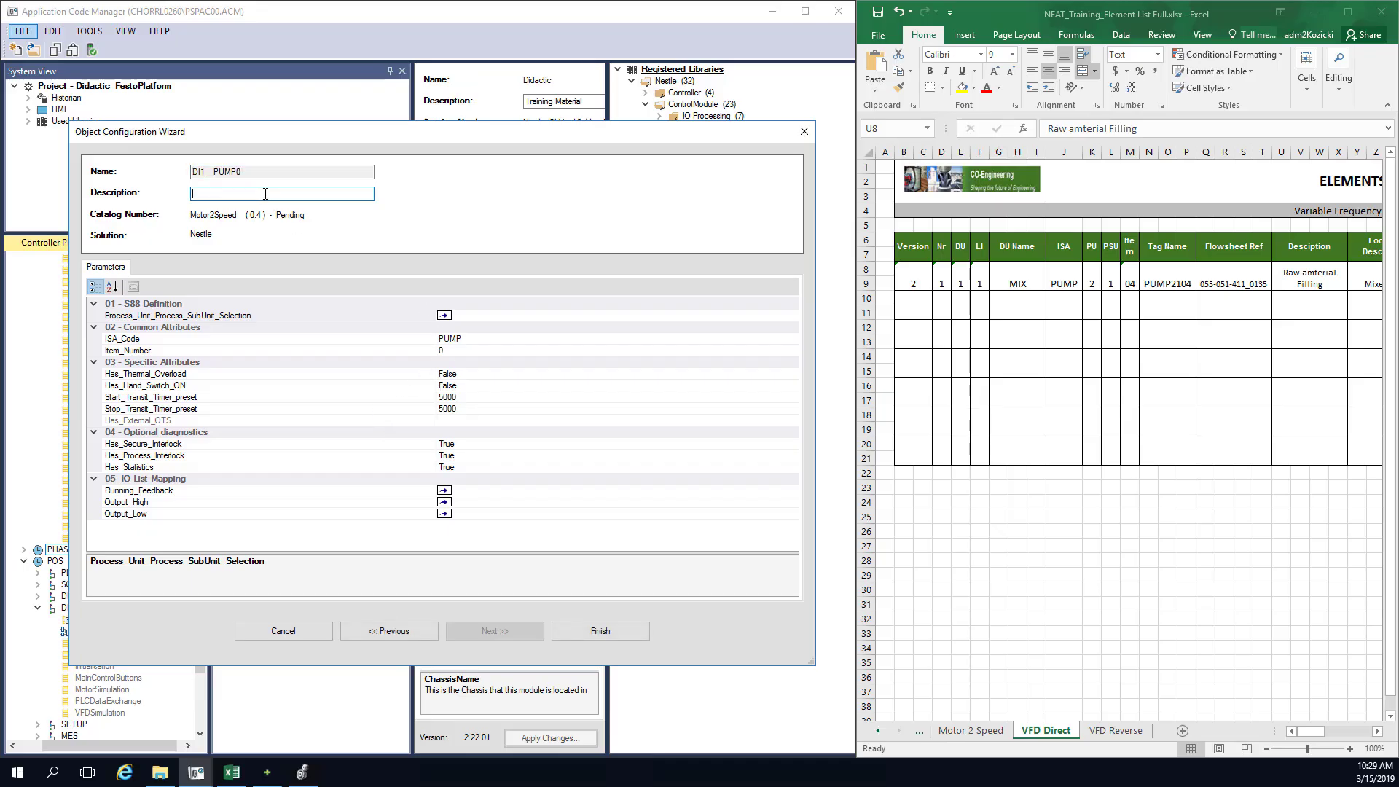
type("Training Purpose")
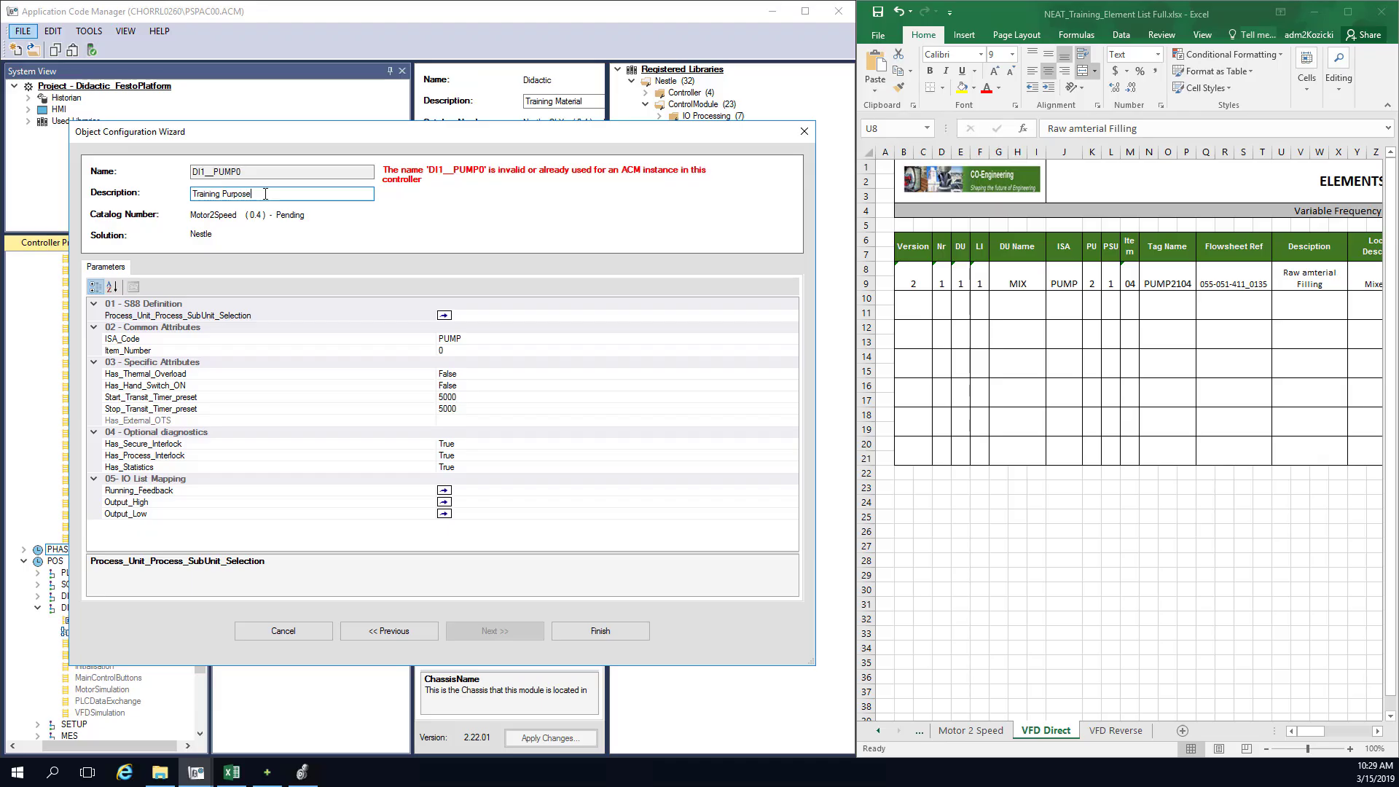
Step: Assign the Motor2Speed object to the process sub-unit DI1_MI1_BatchMixer2_Outlet4
left_click(481, 316)
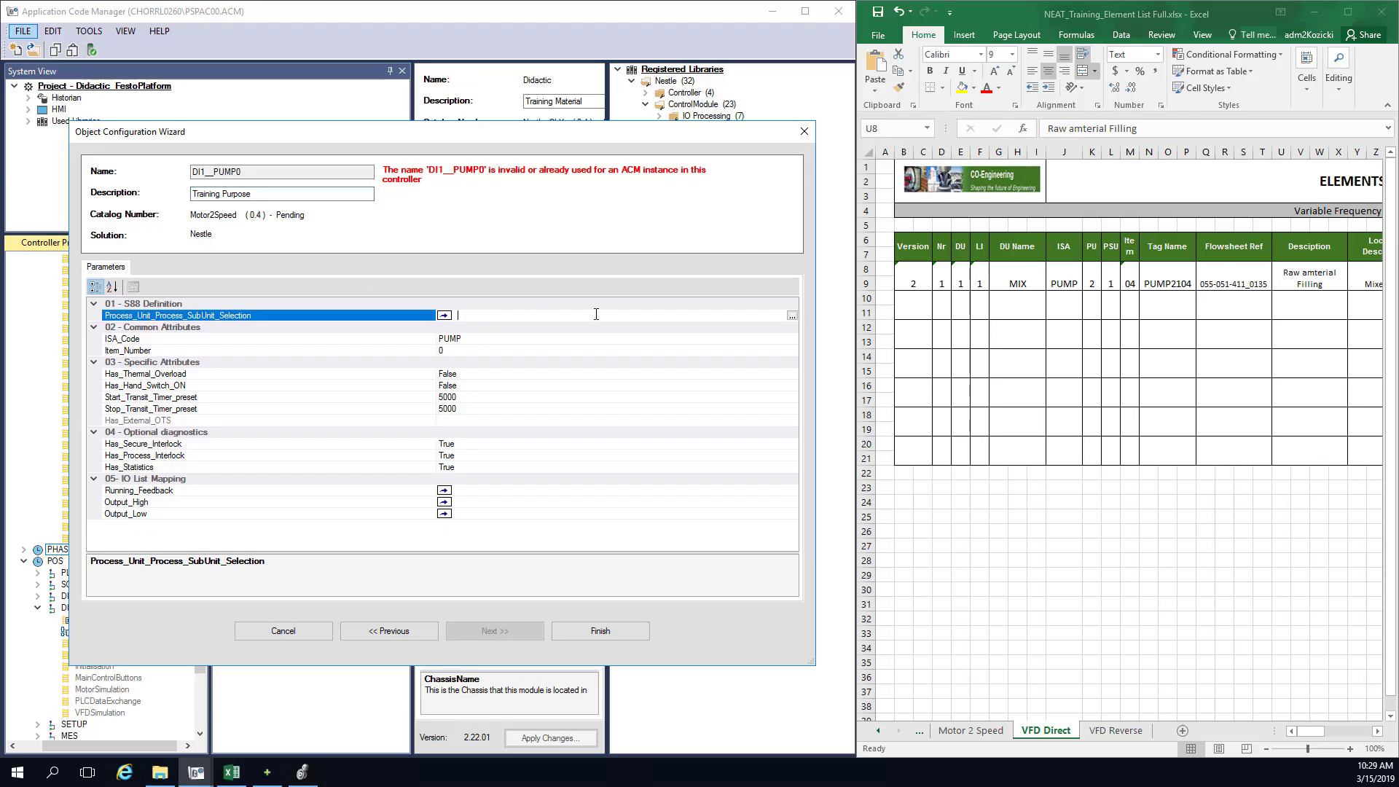
left_click(792, 317)
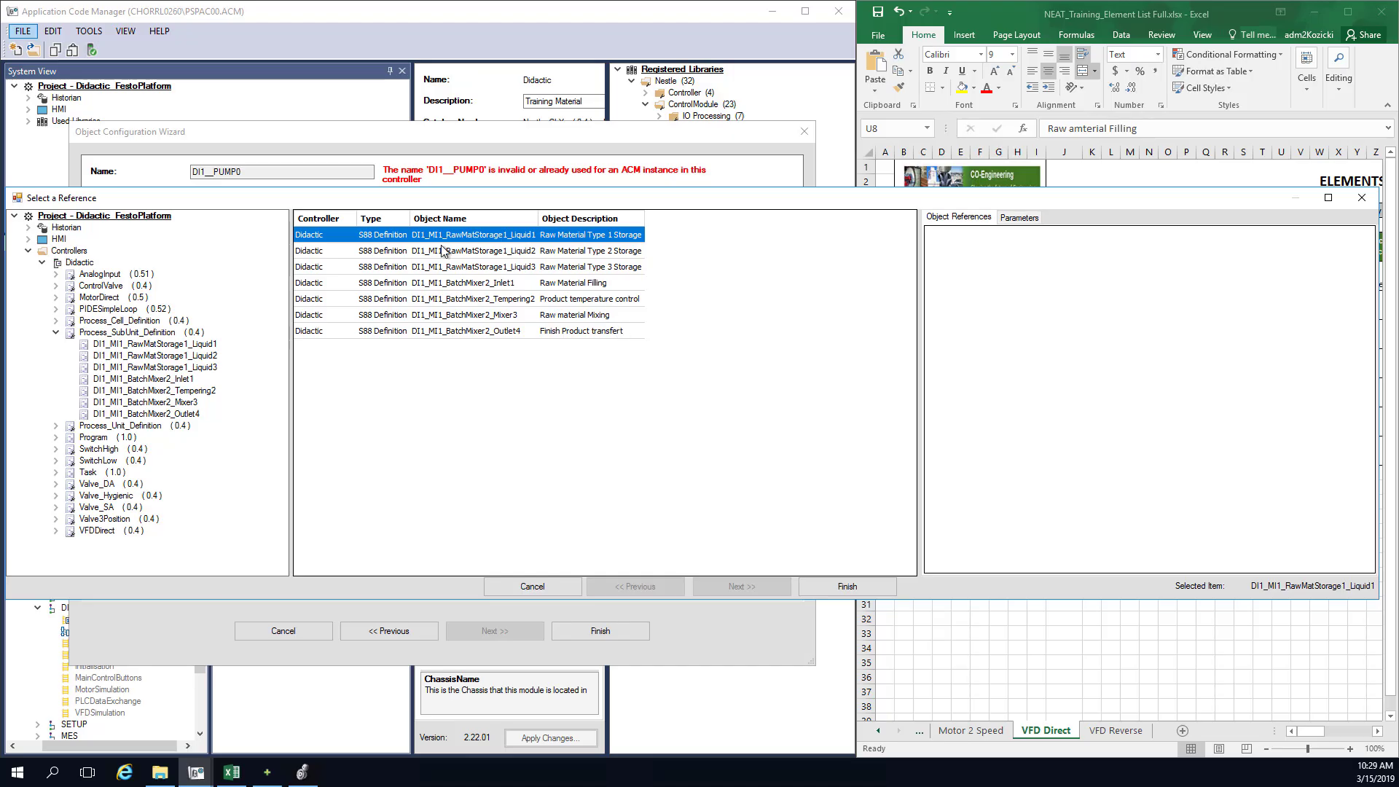
left_click(449, 332)
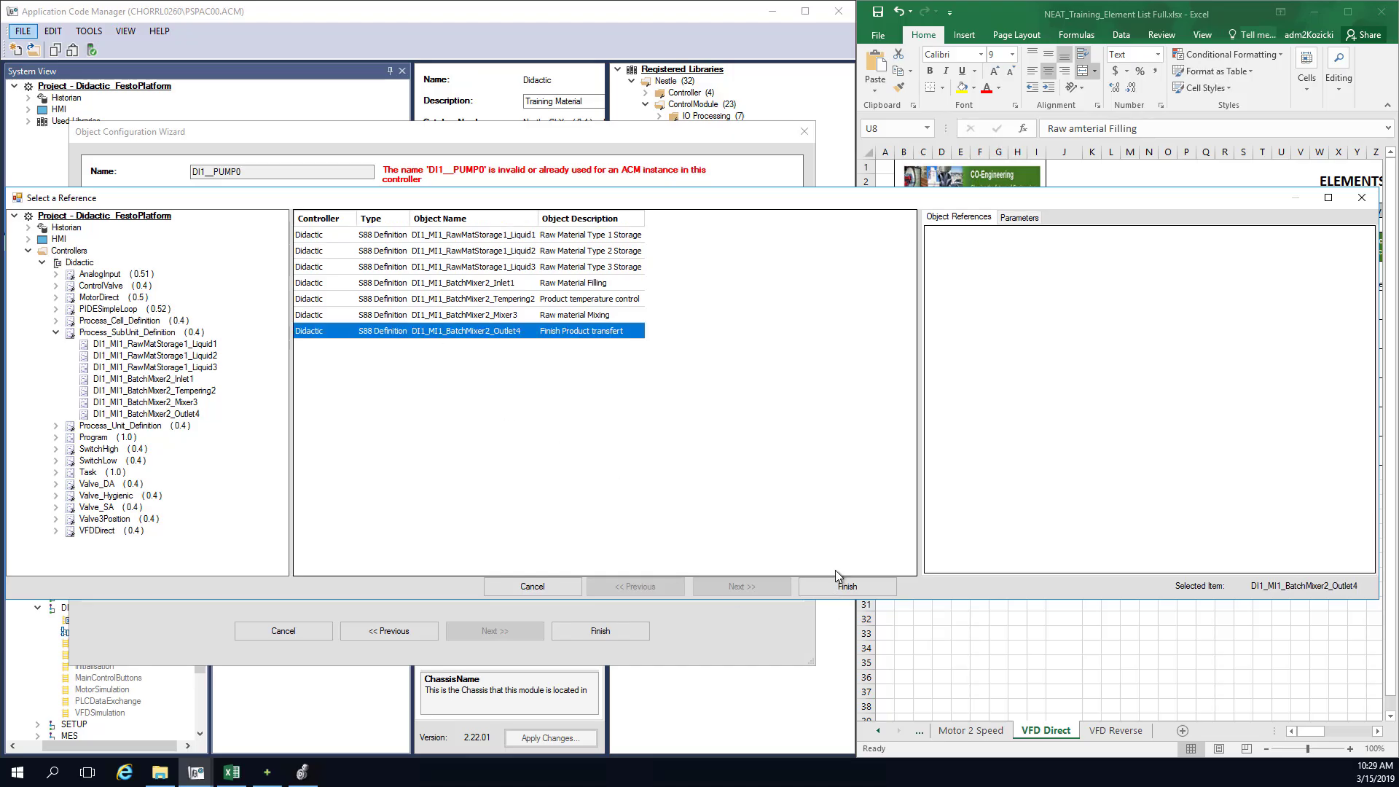
left_click(846, 587)
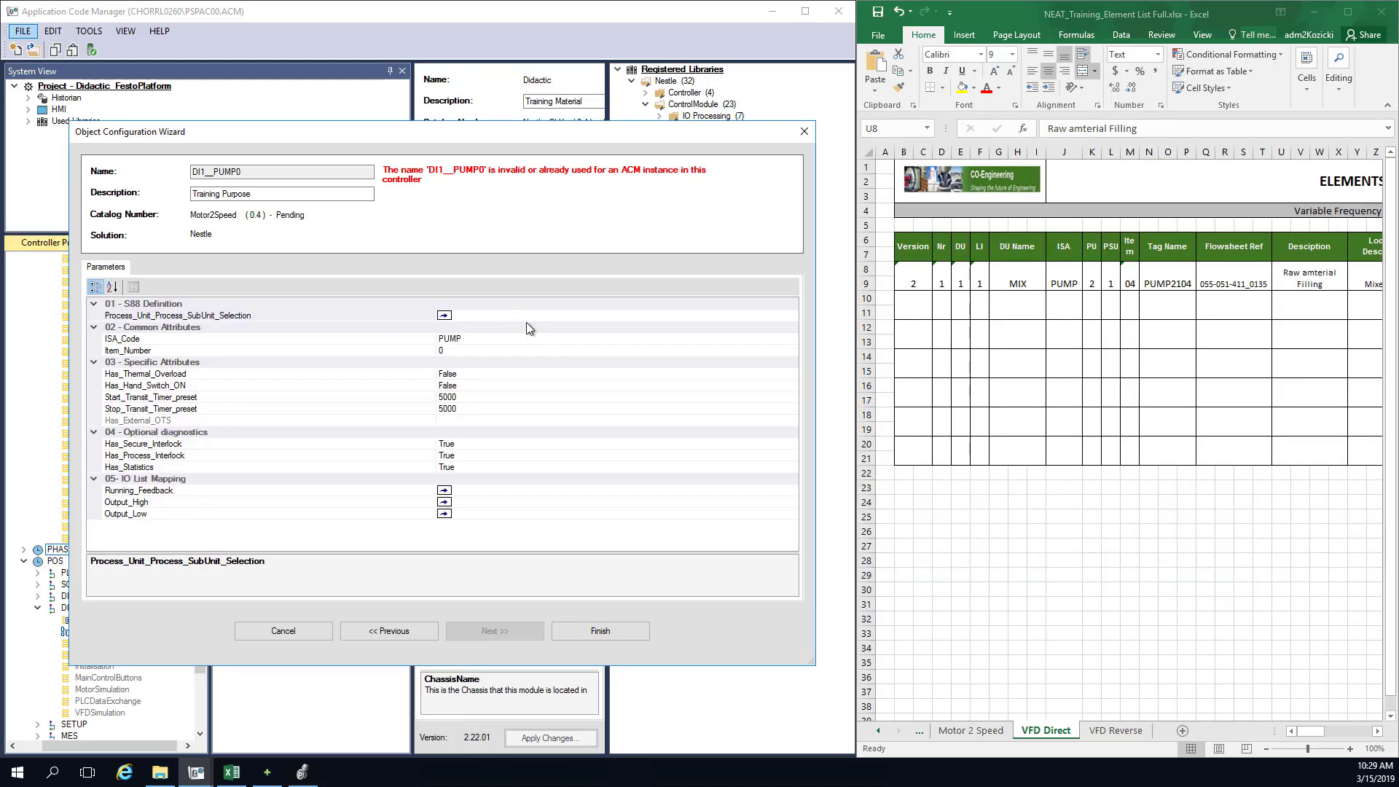
Step: Set the two-speed motor's ISA_Code to BAND and its Item_Number to 99
left_click(478, 341)
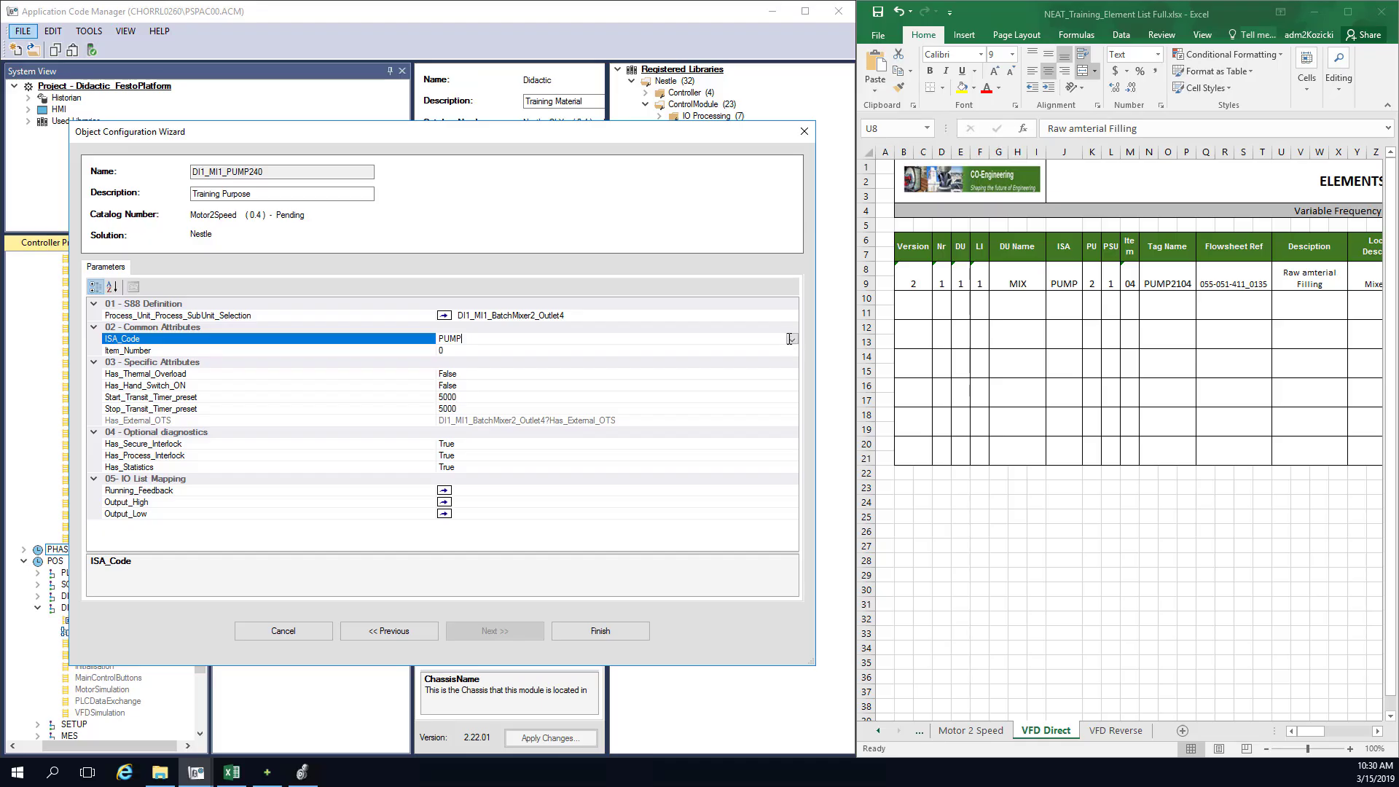
left_click(791, 339)
left_click(468, 387)
left_click(470, 351)
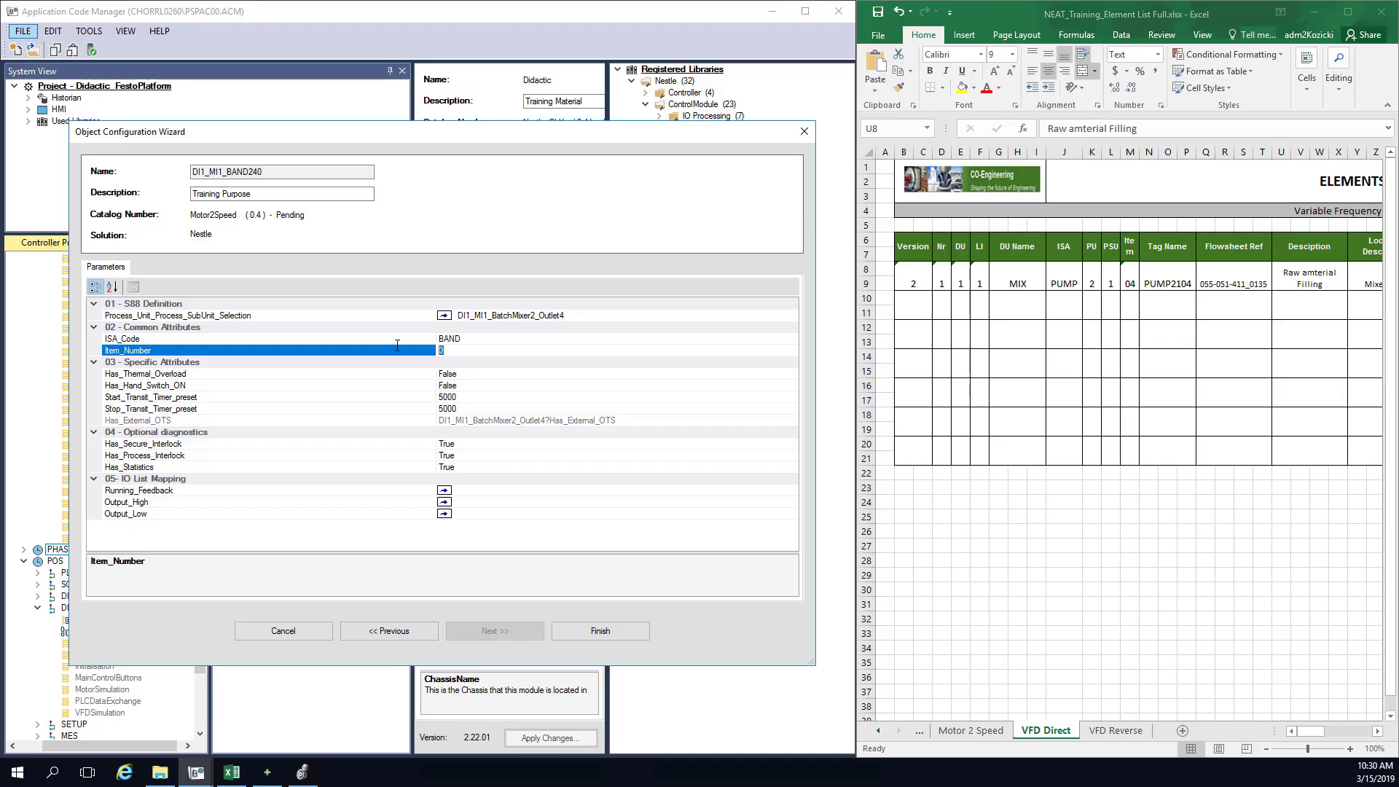
type("99")
Step: Review the specific attributes, optional diagnostics and IO list mapping, and finish creating the Motor2Speed object
left_click(465, 377)
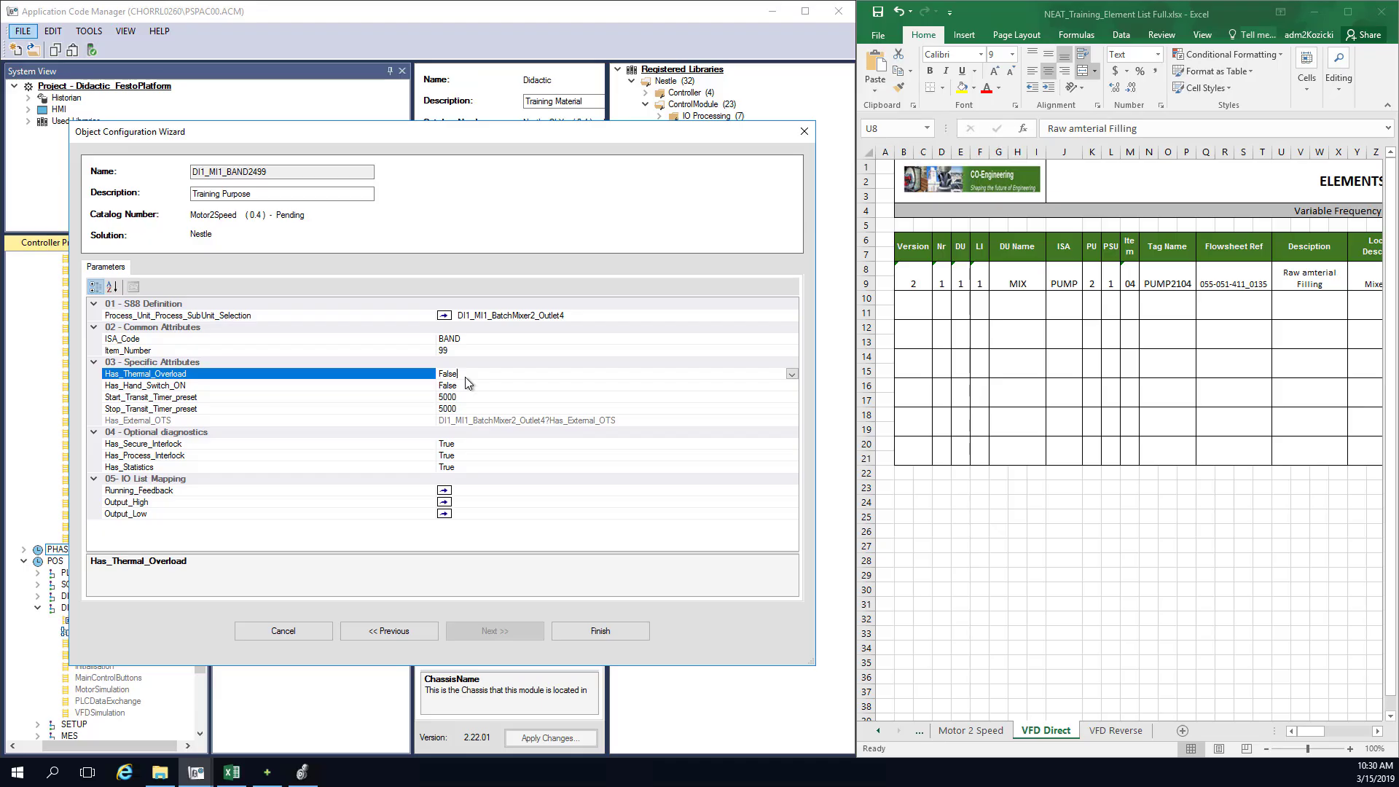
left_click(468, 398)
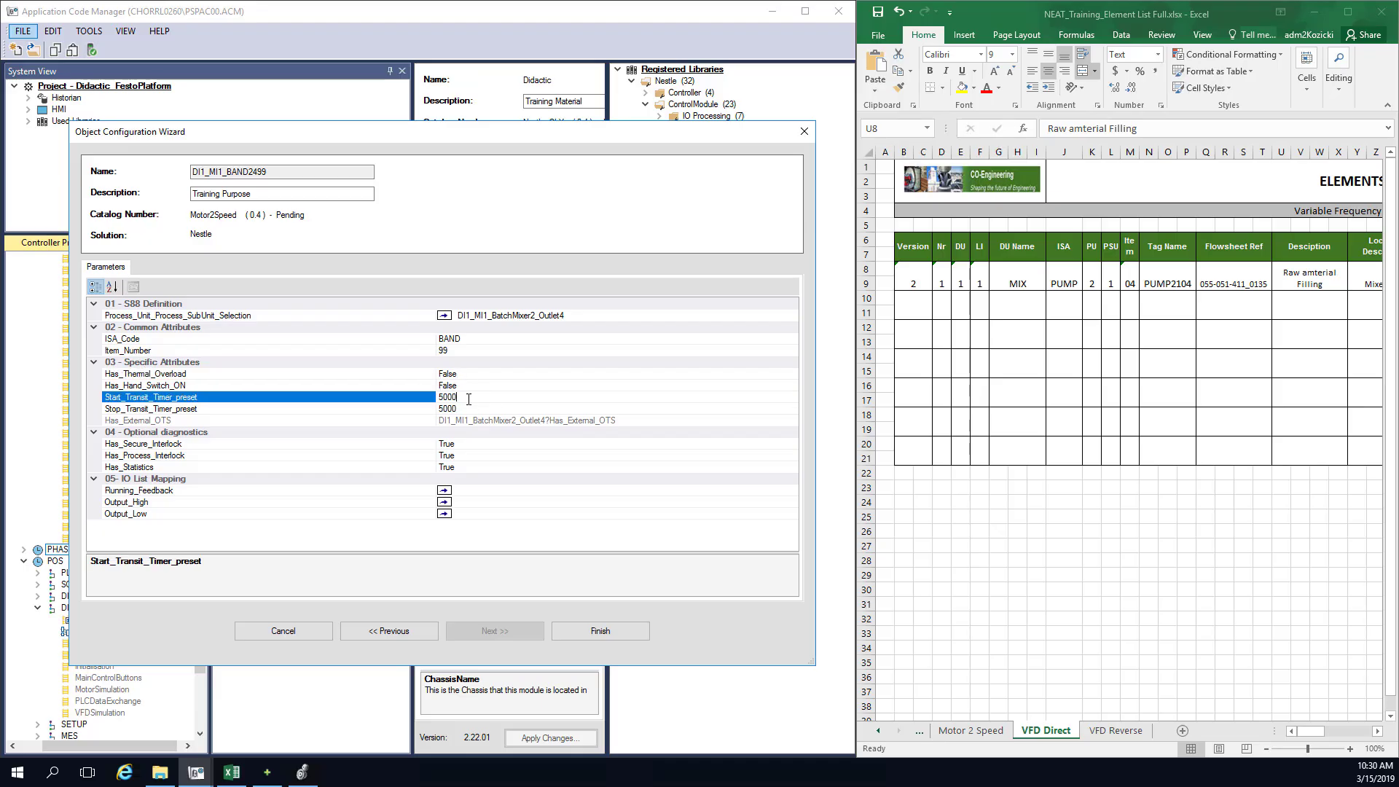
left_click(476, 453)
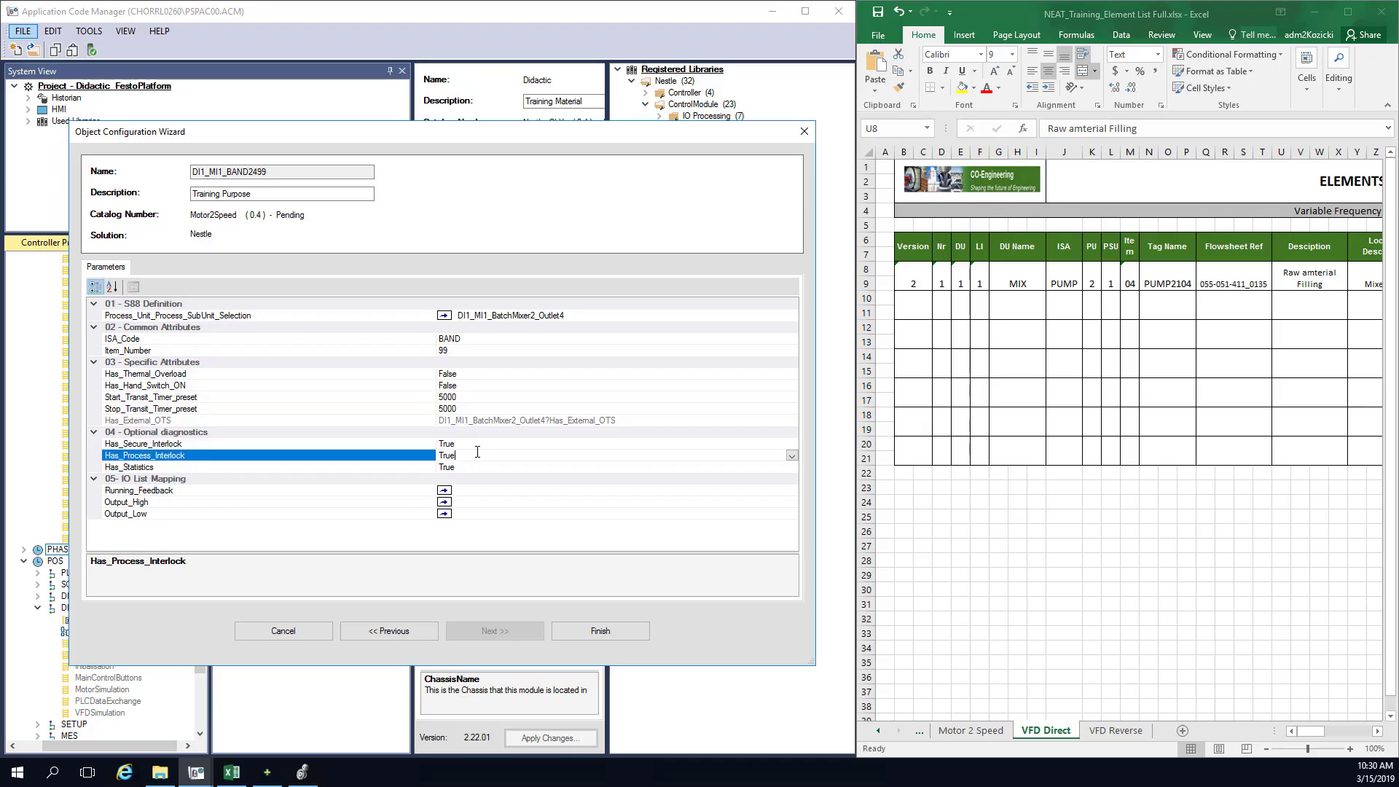
left_click(478, 493)
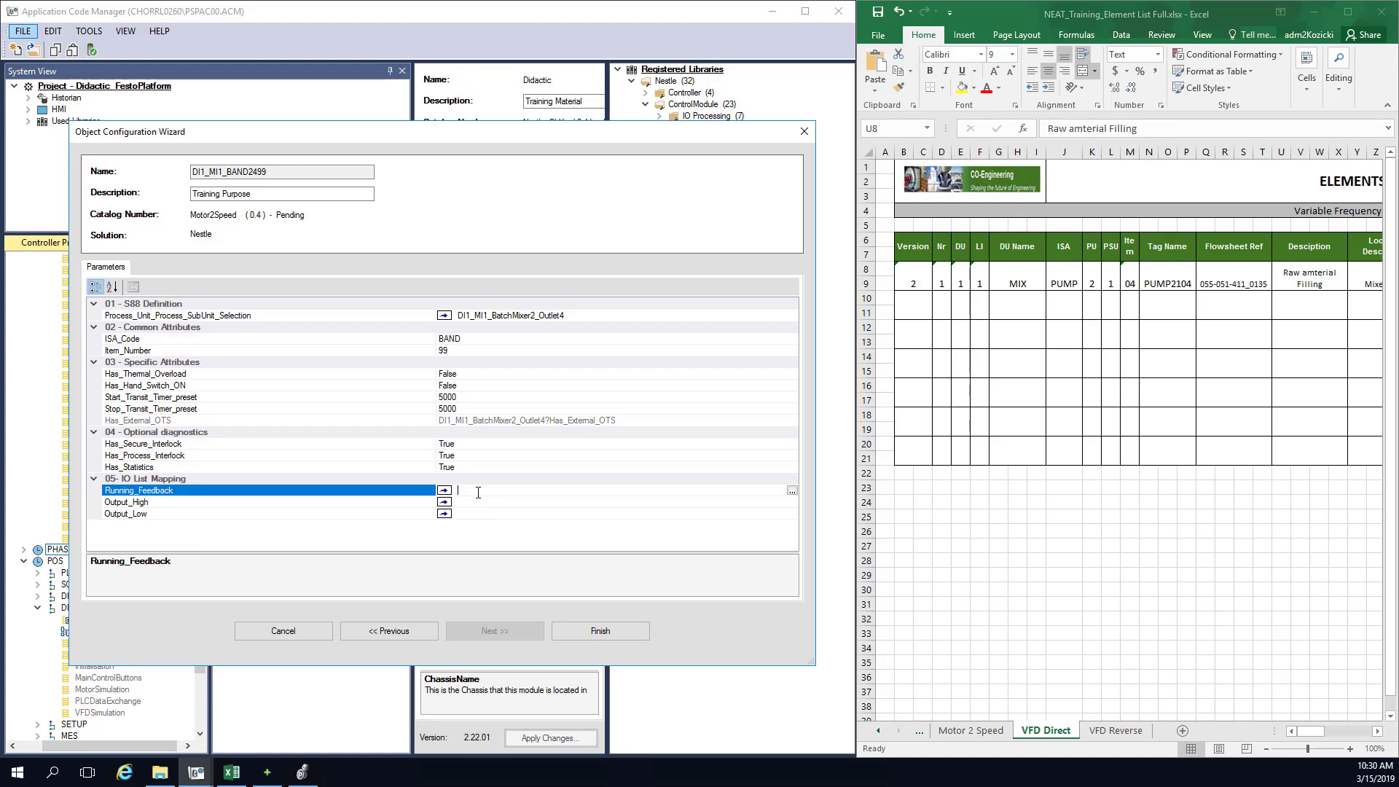
left_click(627, 631)
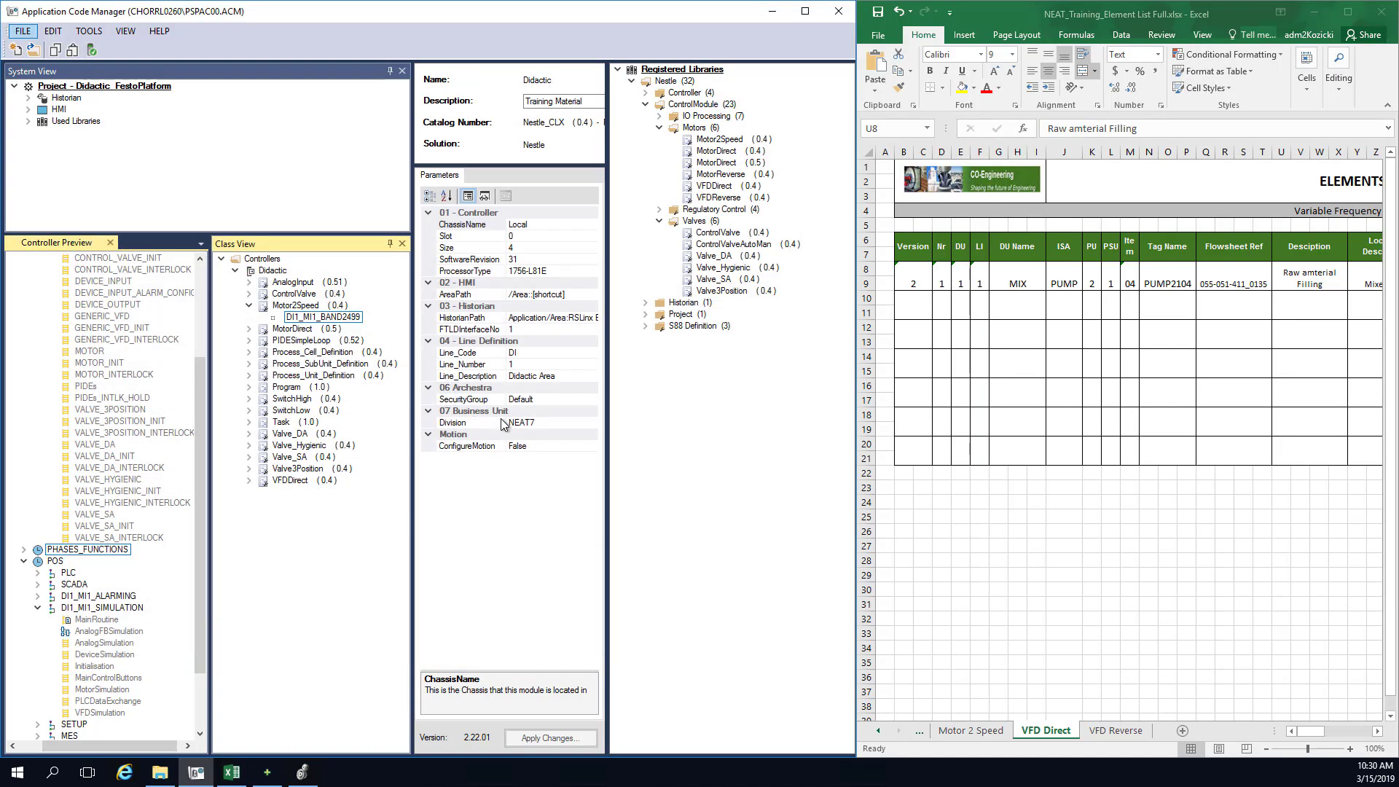
Step: Add a MotorReverse object from the Motors library to the Didactic controller and enter the description Training Purpose
left_click(271, 273)
right_click(272, 274)
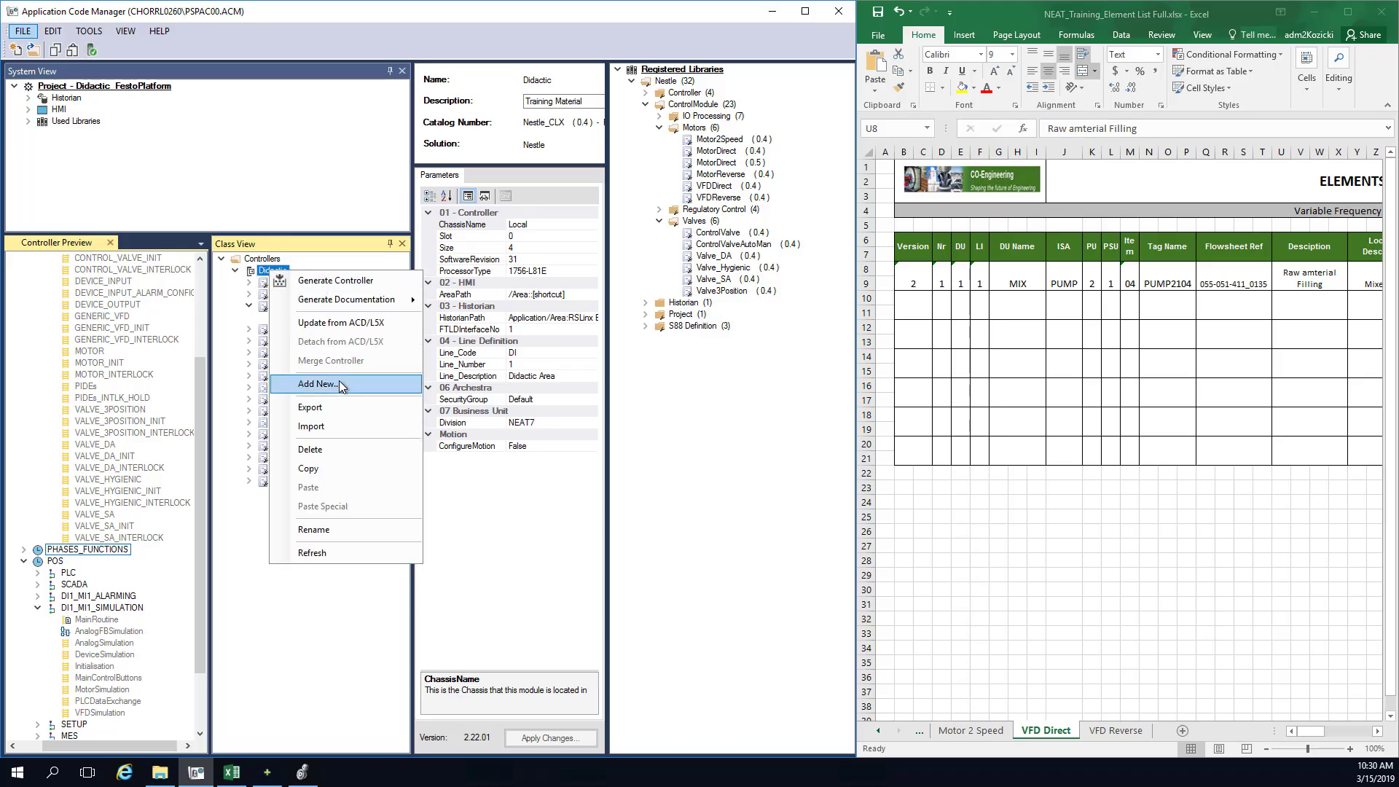
left_click(421, 376)
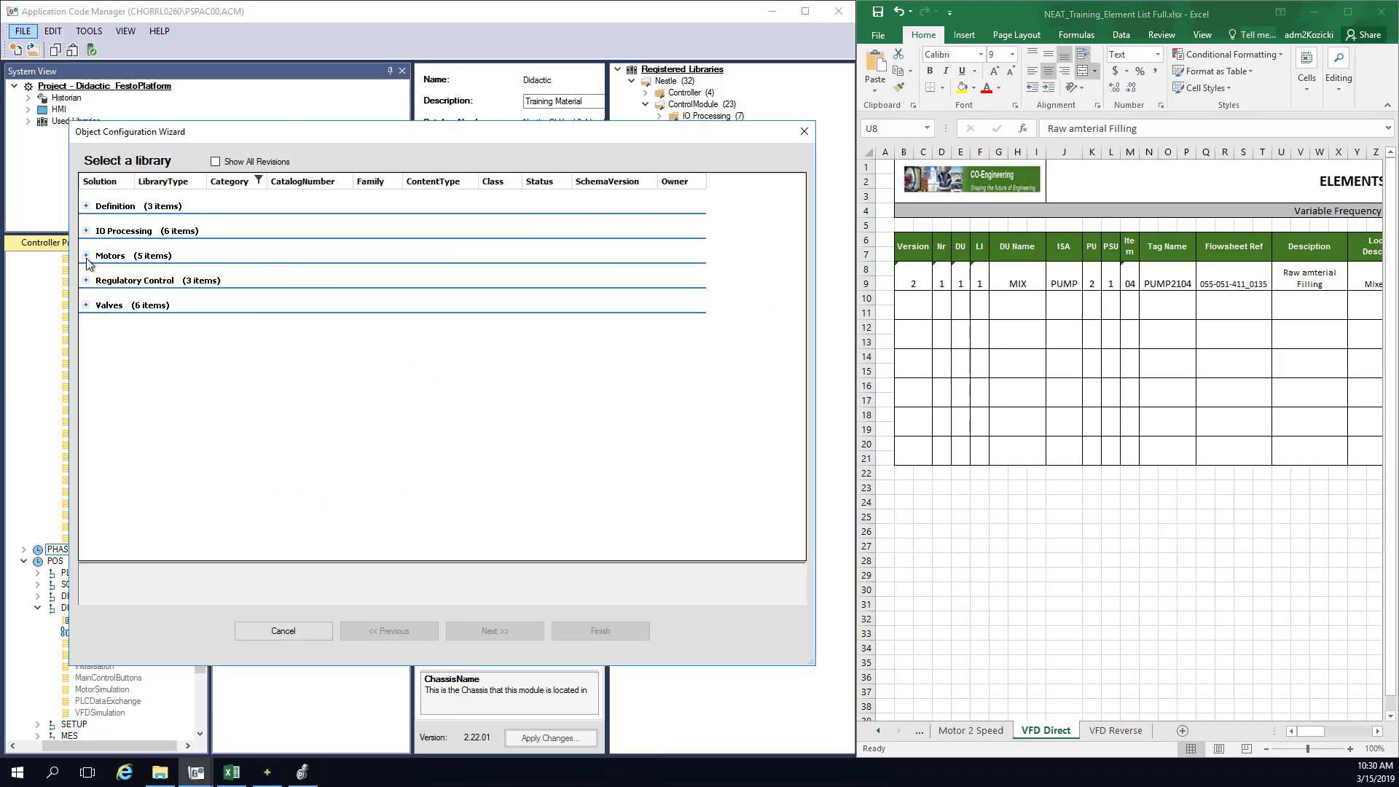
left_click(86, 256)
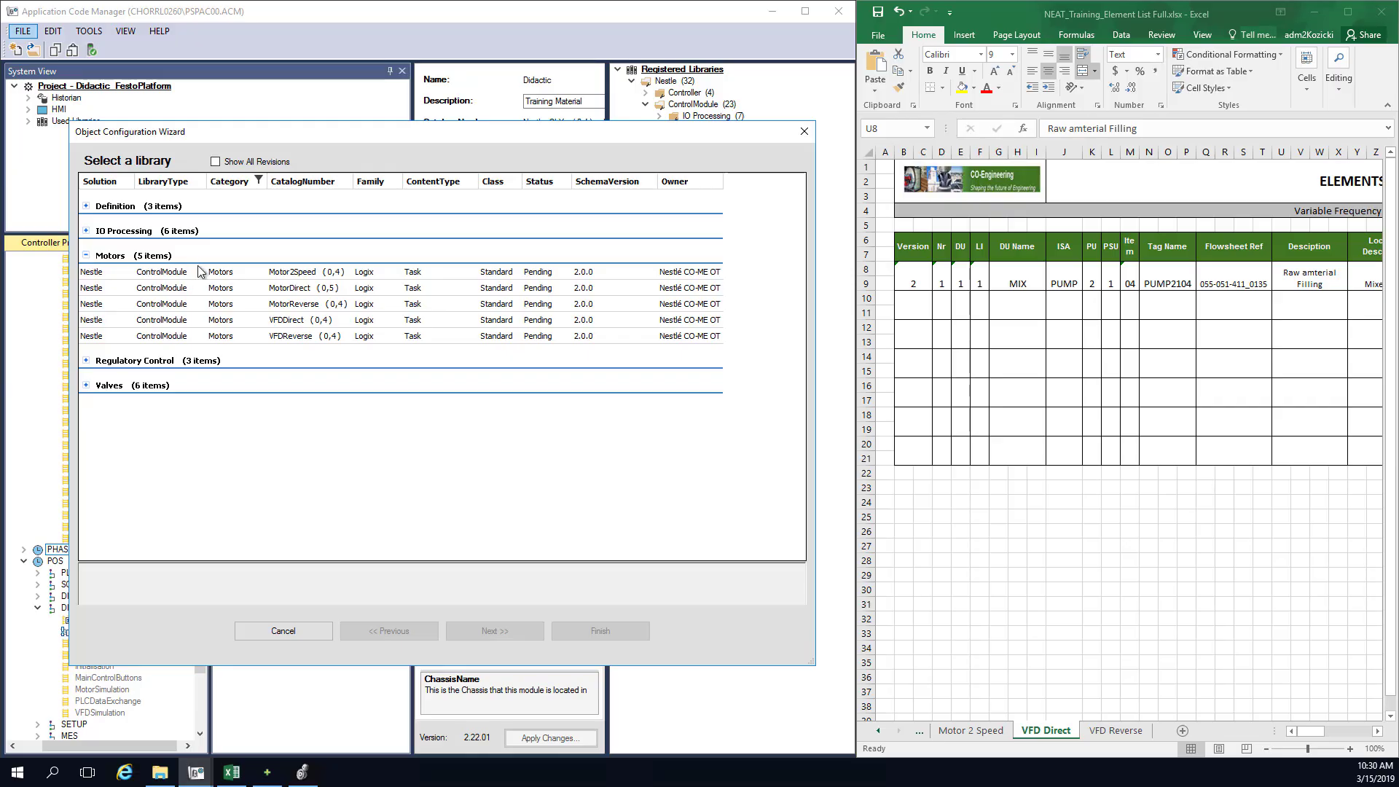
left_click(287, 304)
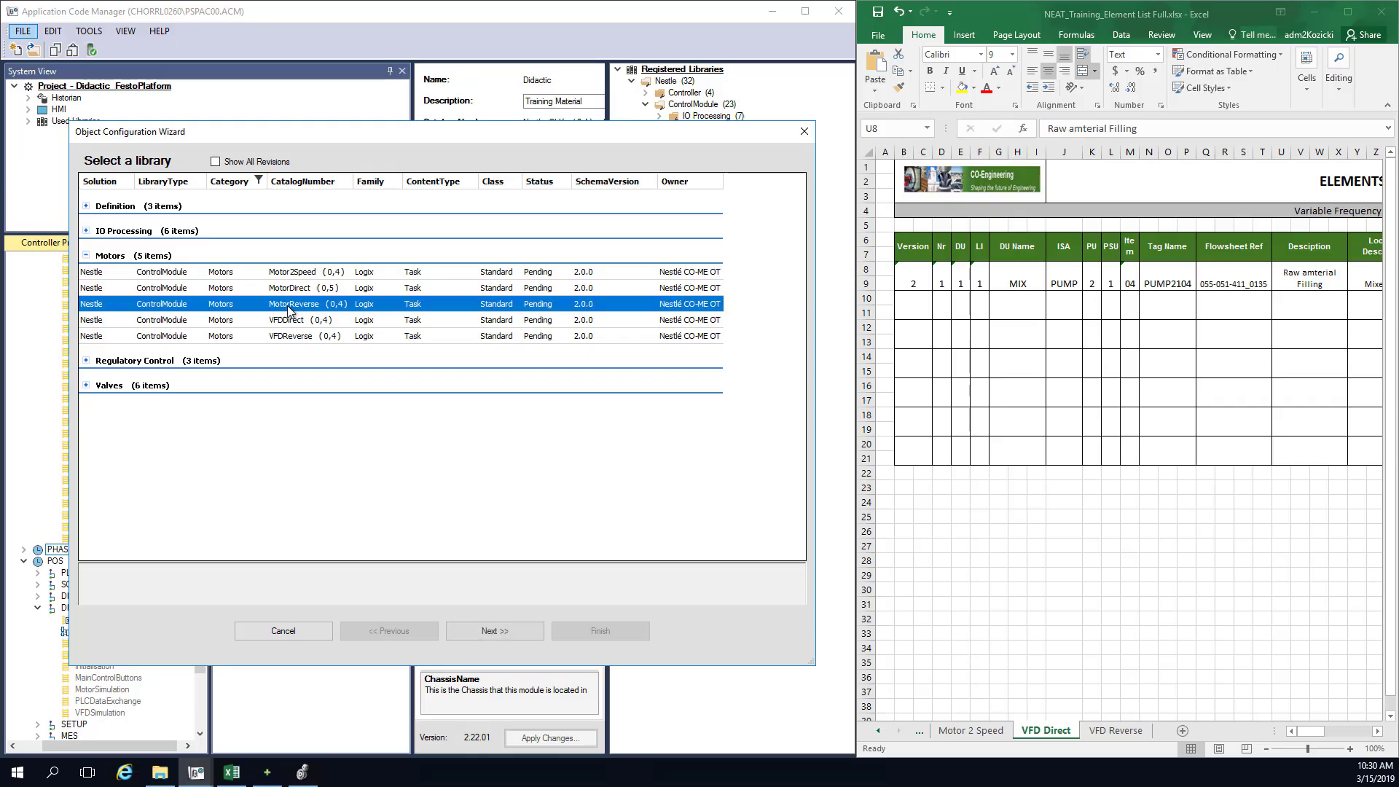
left_click(491, 631)
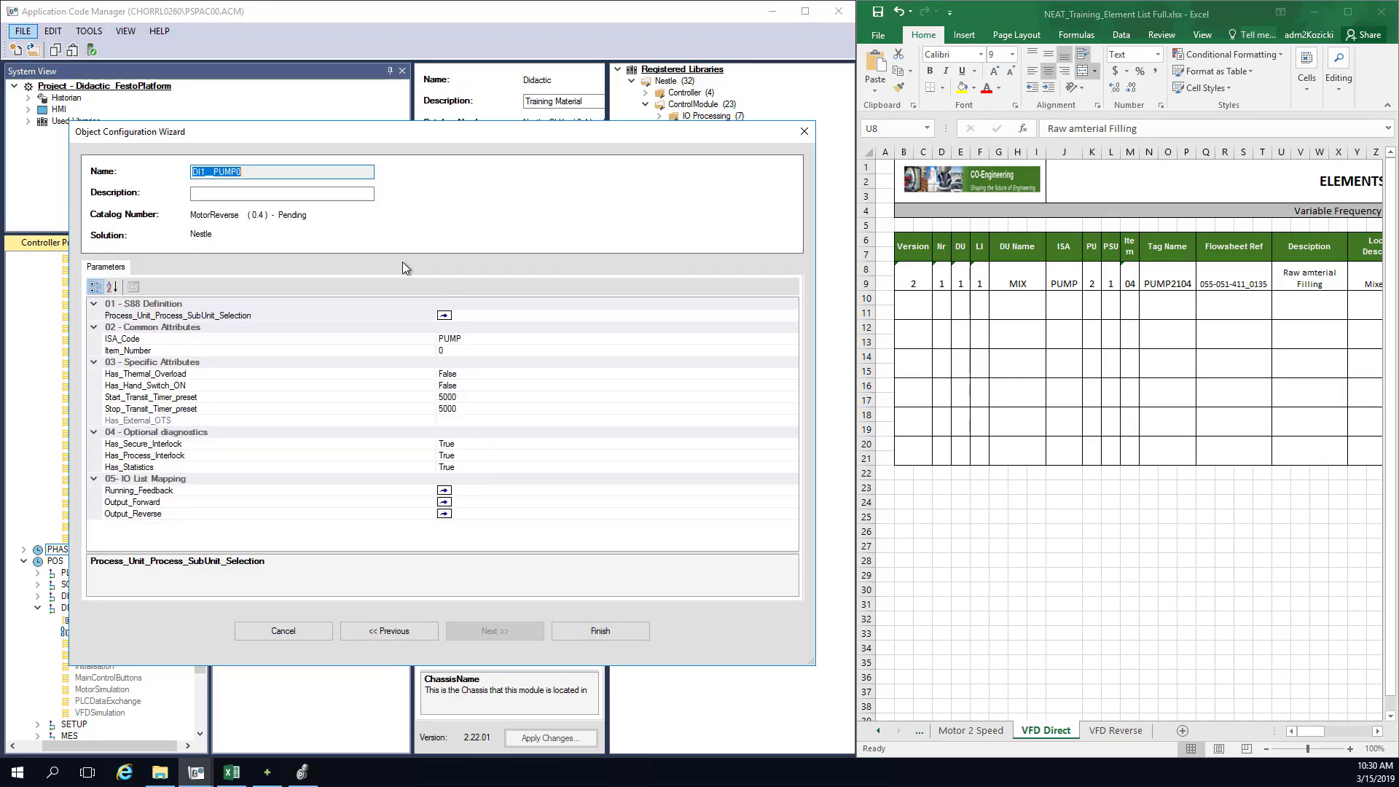
left_click(290, 193)
type("Traini")
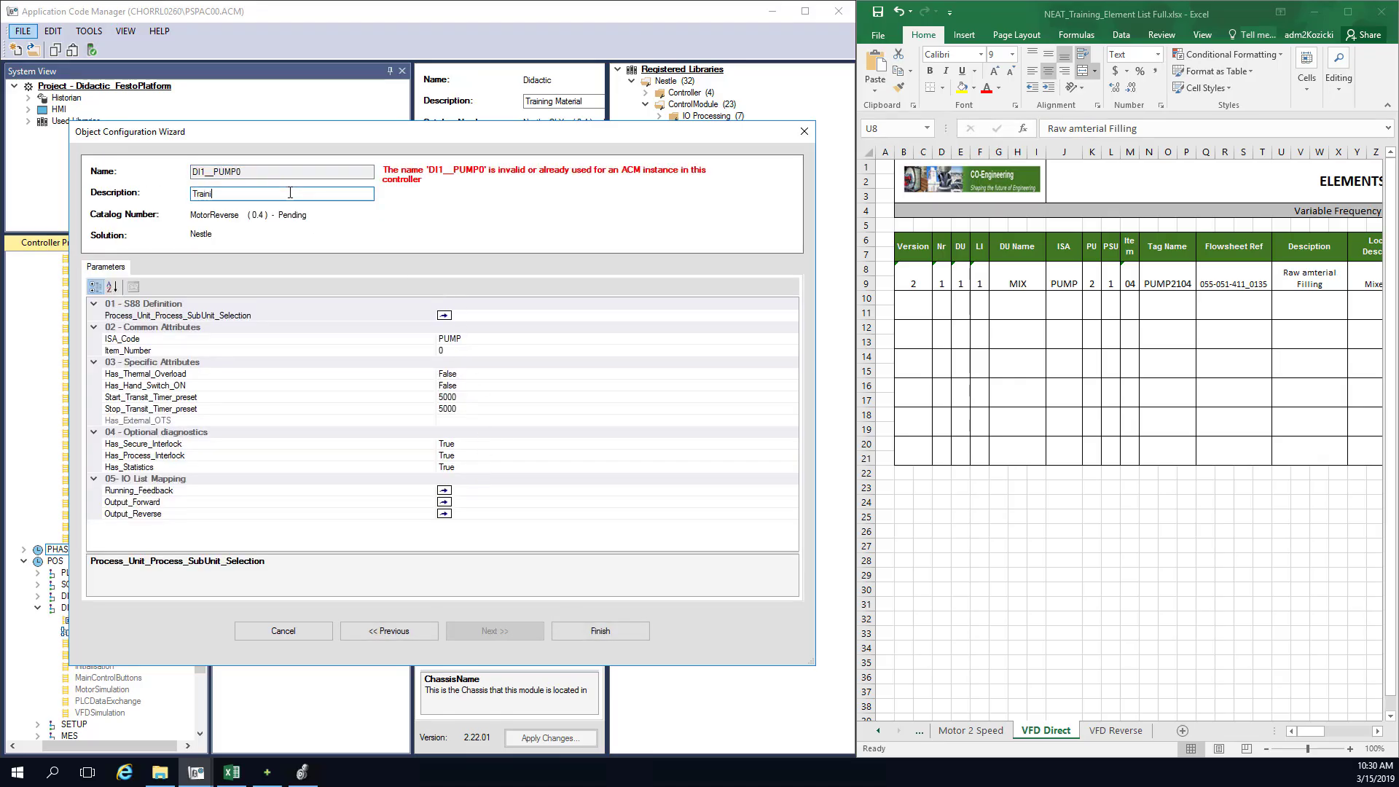
type("ng Purpose")
Step: Assign the MotorReverse object to the process sub-unit DI1_MI1_BatchMixer2_Outlet4
left_click(484, 317)
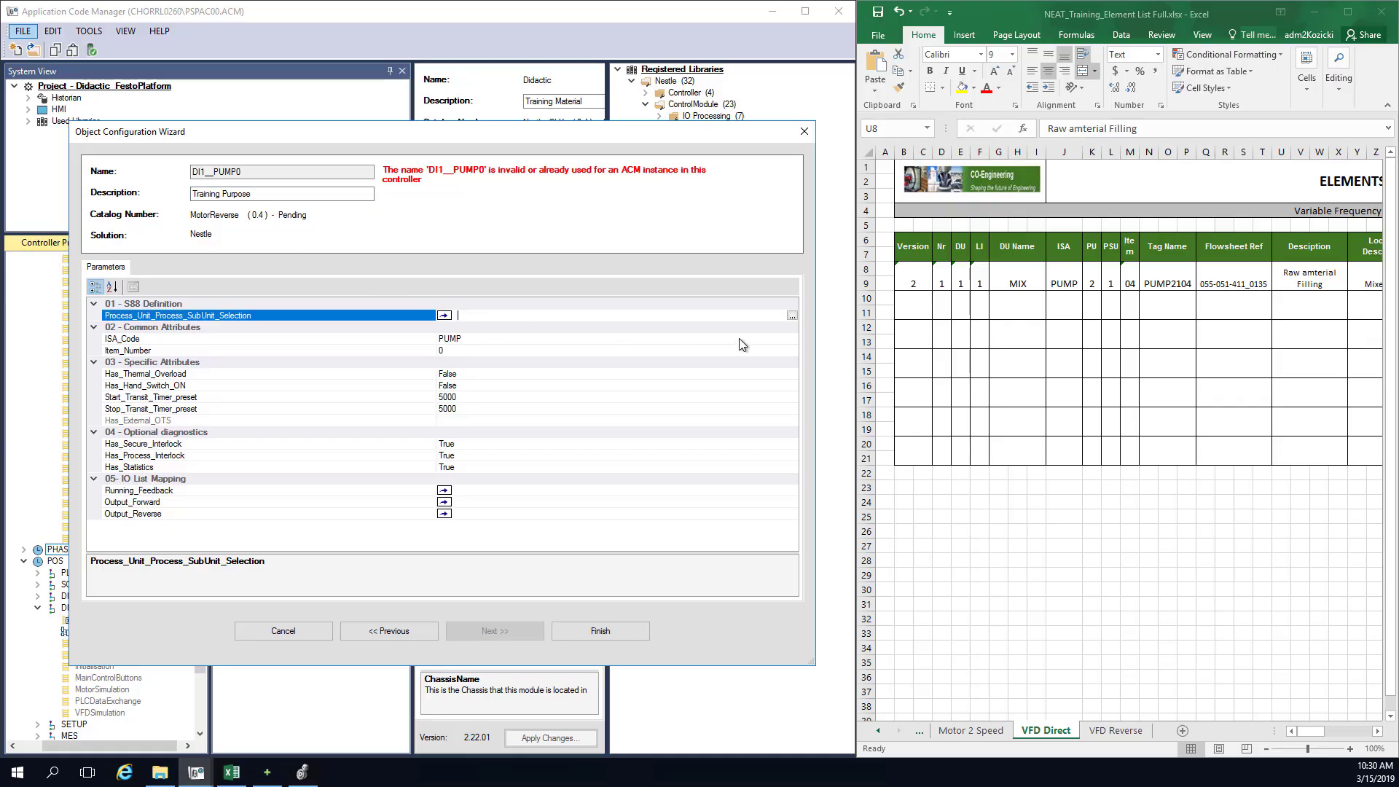
left_click(791, 316)
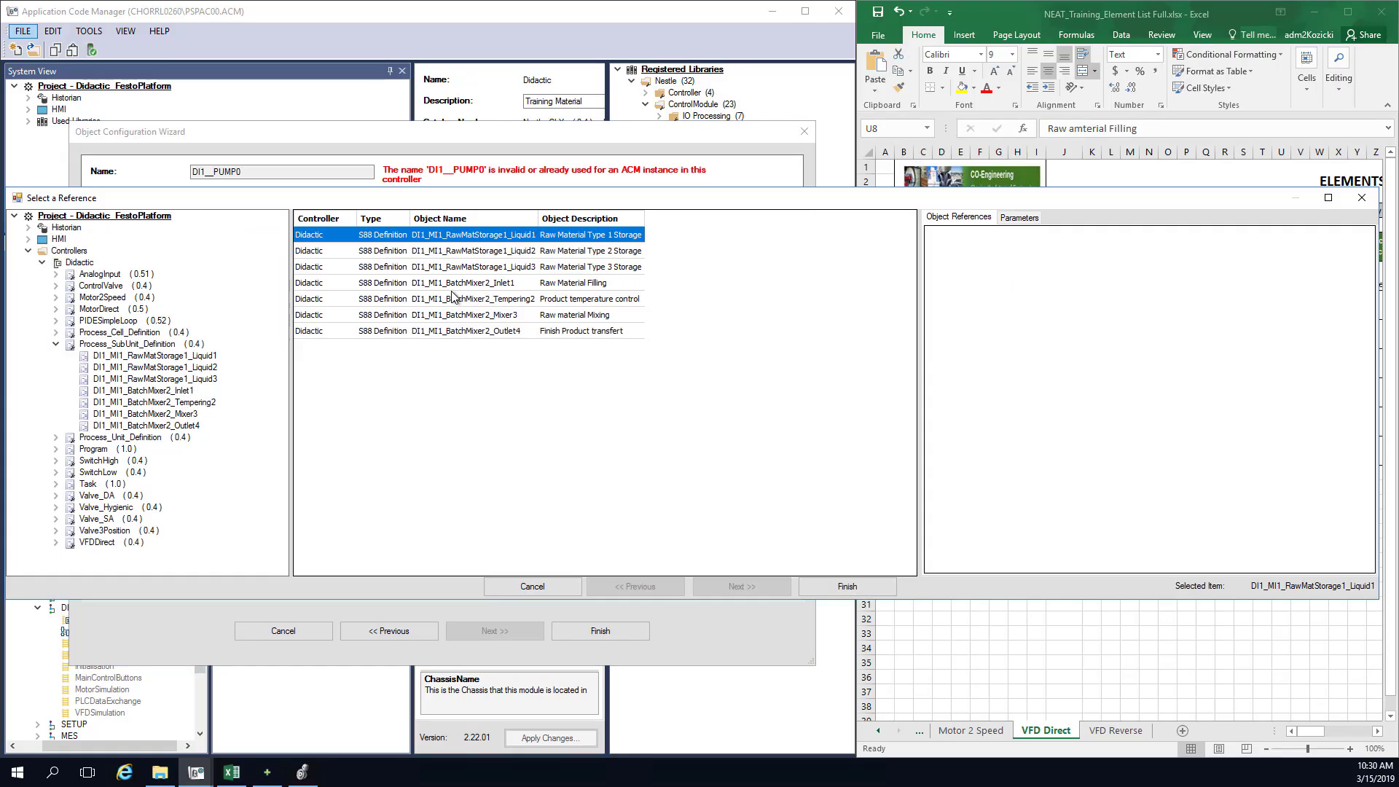
left_click(423, 333)
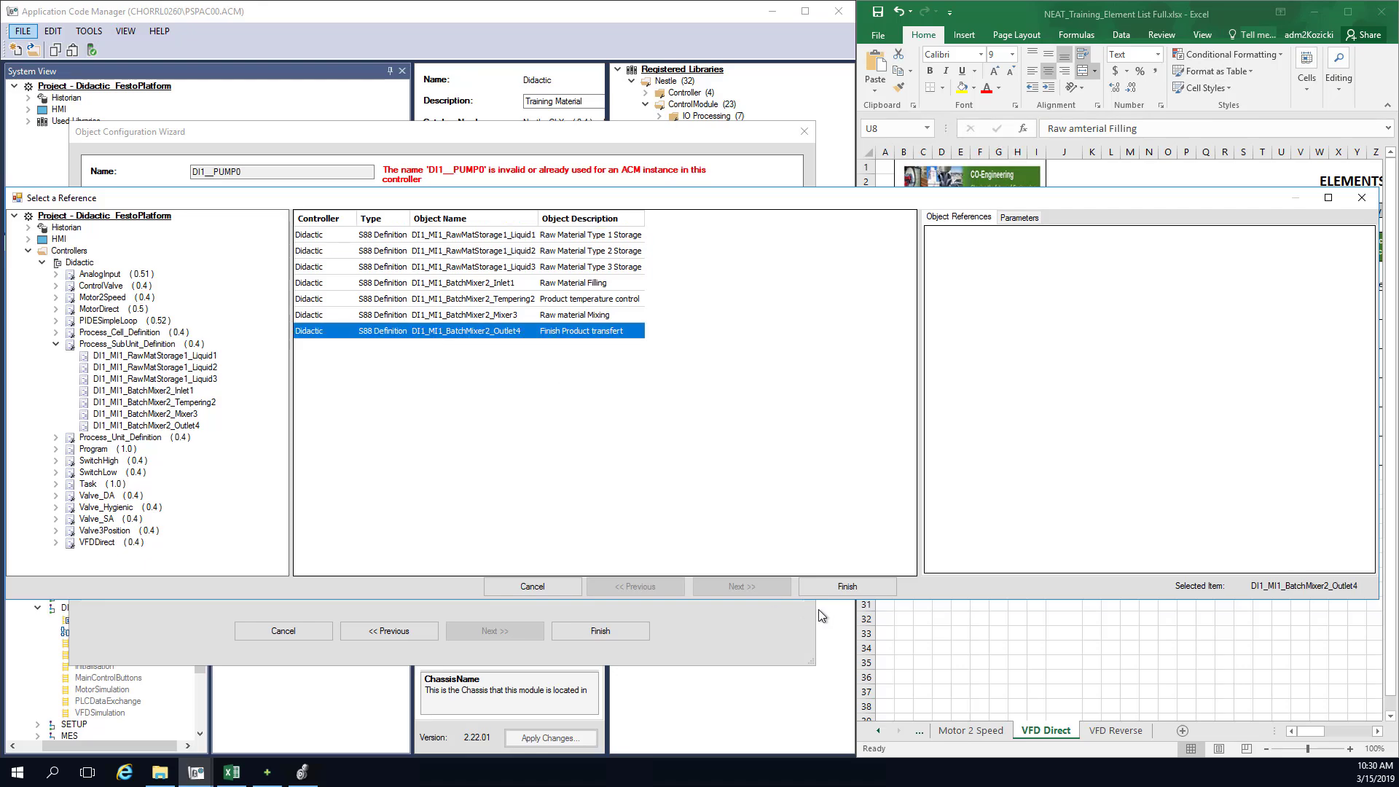
left_click(831, 587)
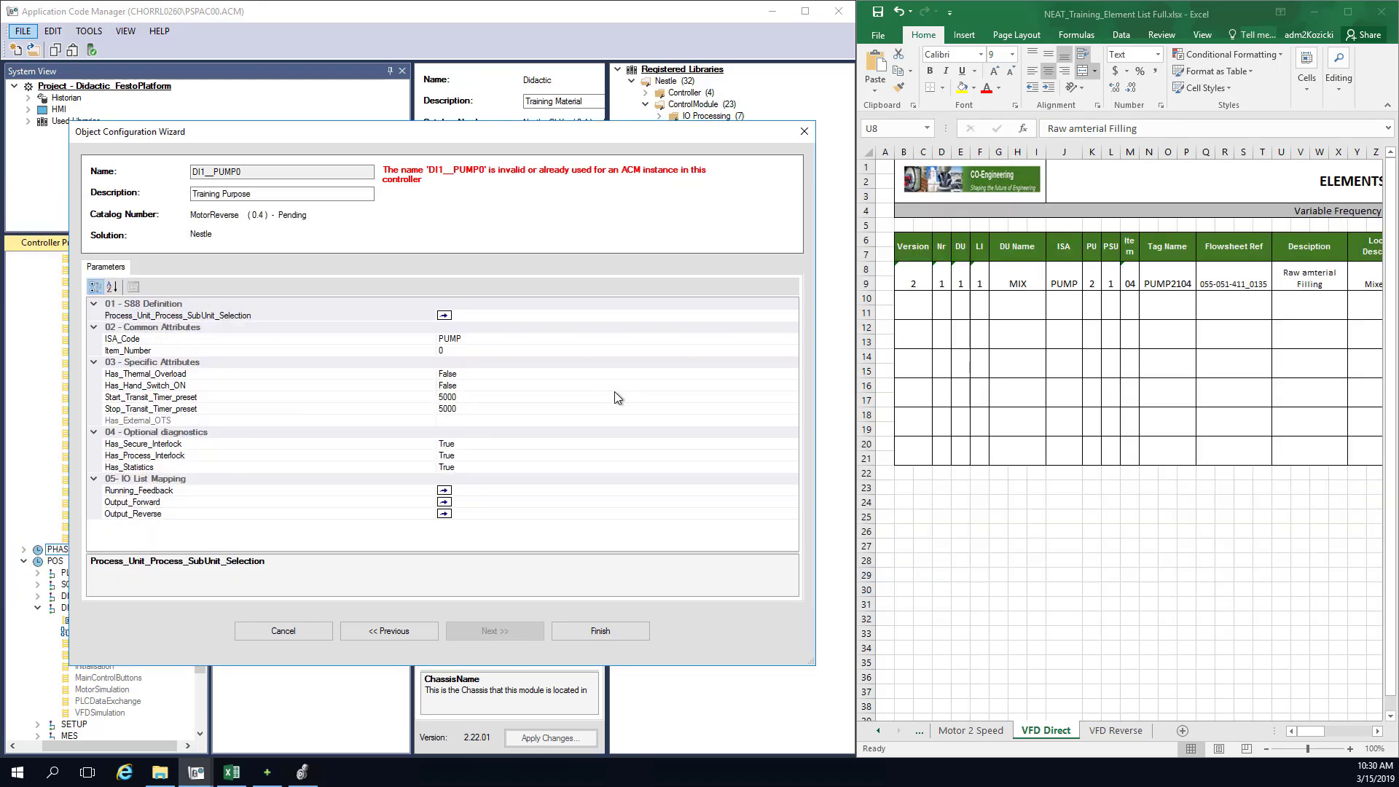
Step: Set the reversing motor's ISA_Code to BLOW and its Item_Number to 98
left_click(471, 350)
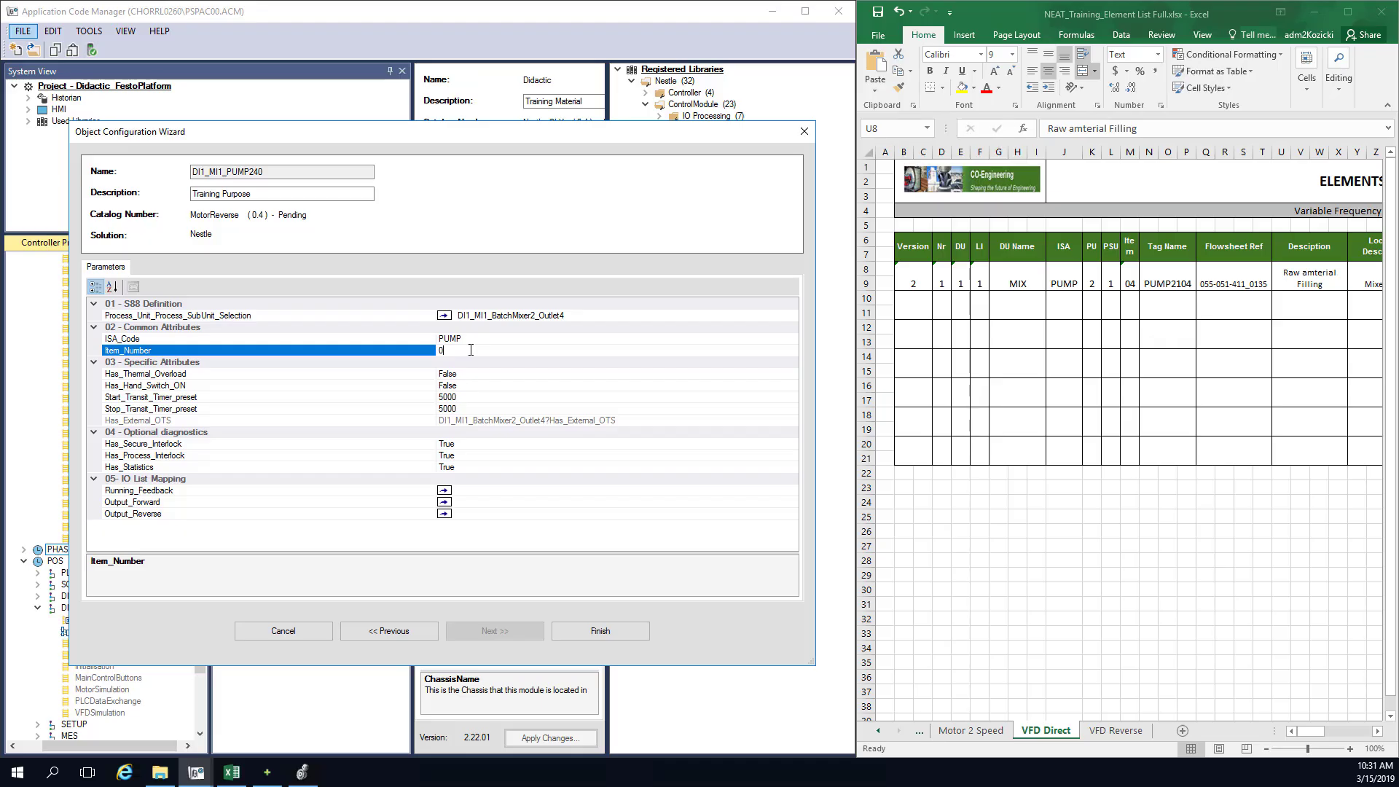
left_click(785, 339)
left_click(790, 339)
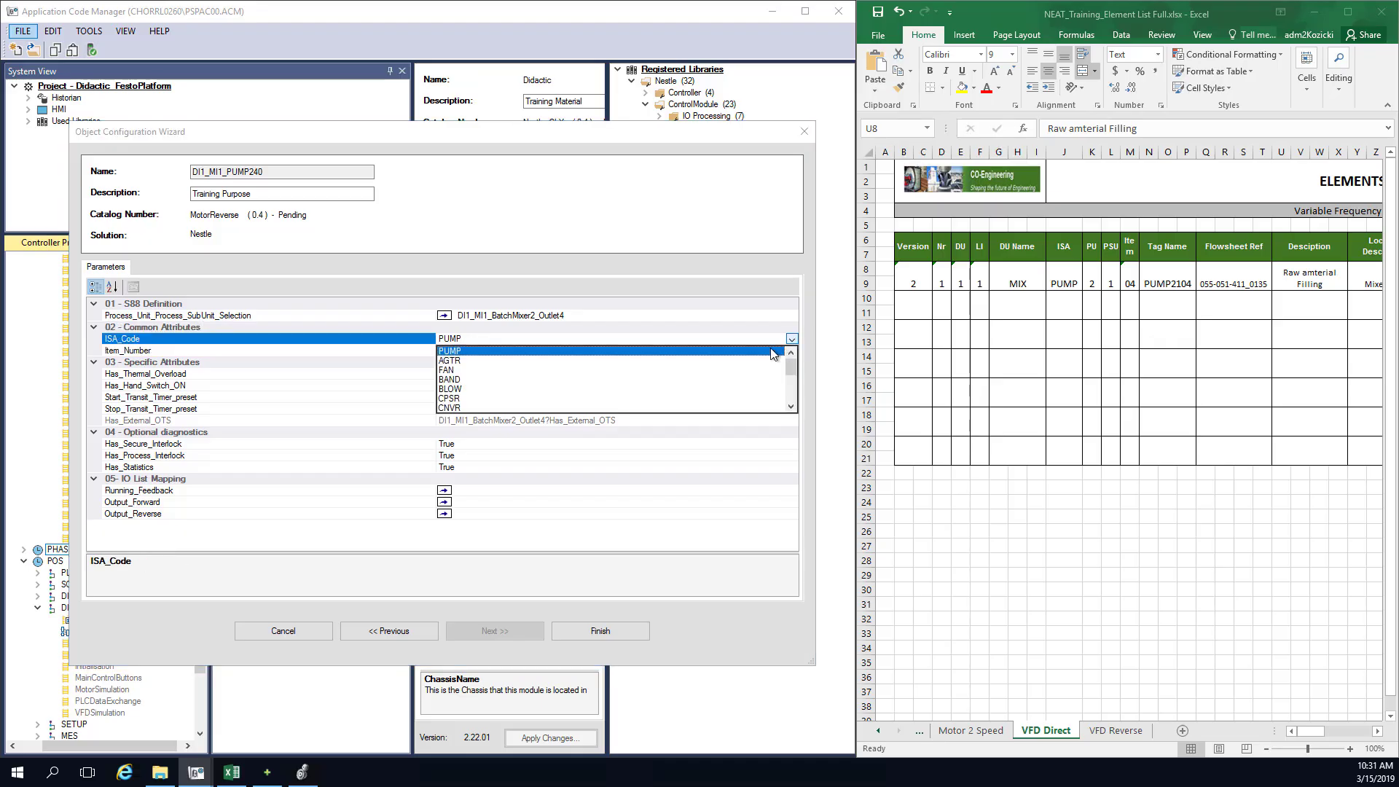
key("Escape")
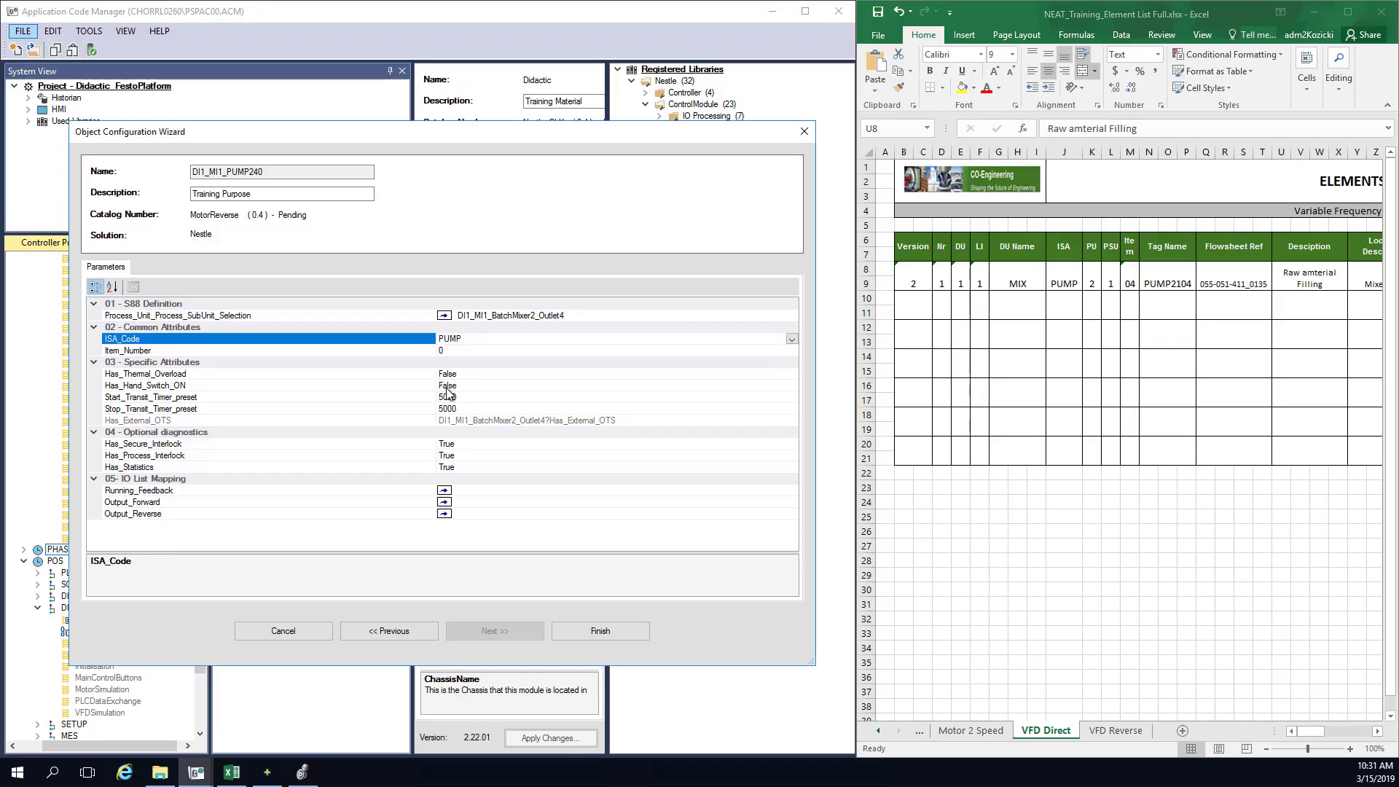
key("b")
left_click(448, 353)
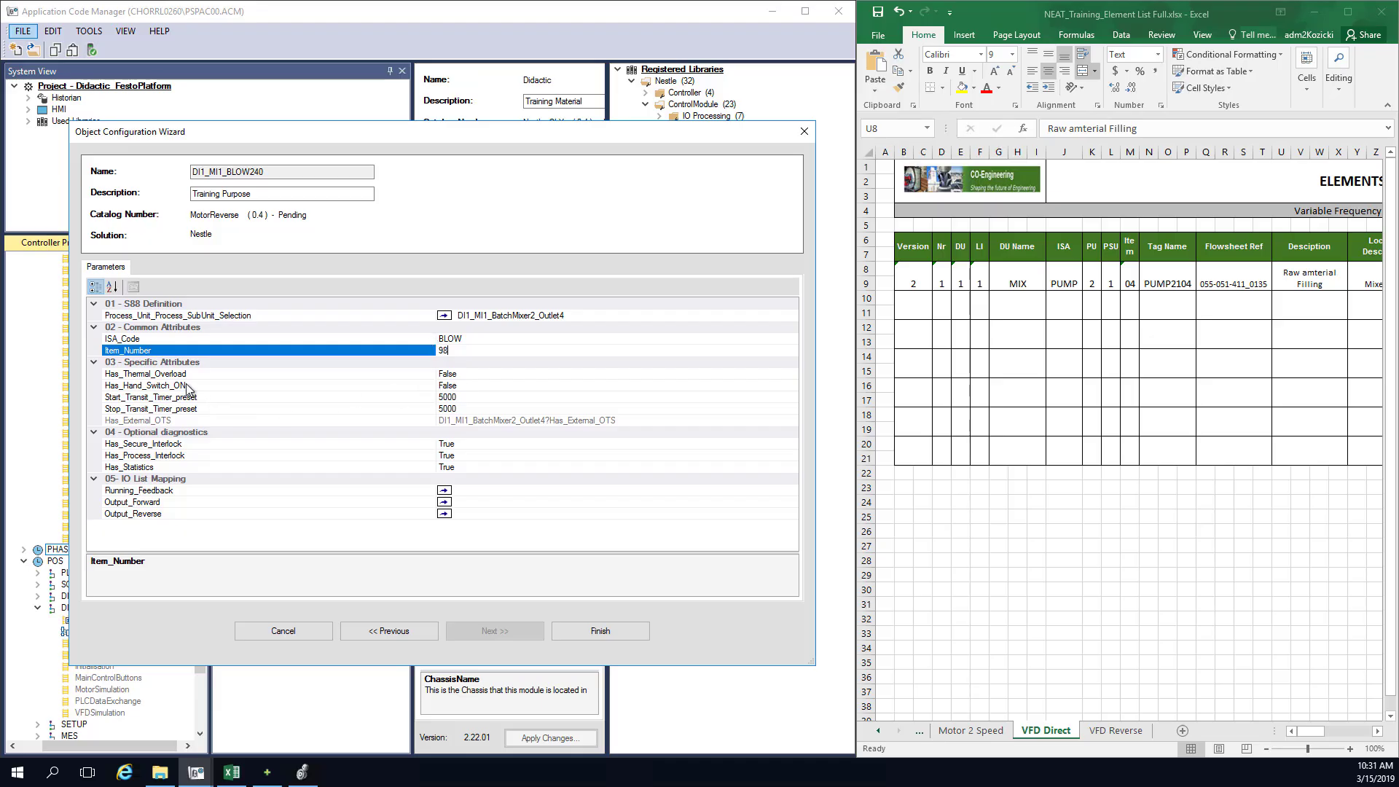
Step: Check the specific attributes and optional diagnostics sections, and finish creating the MotorReverse object
left_click(147, 365)
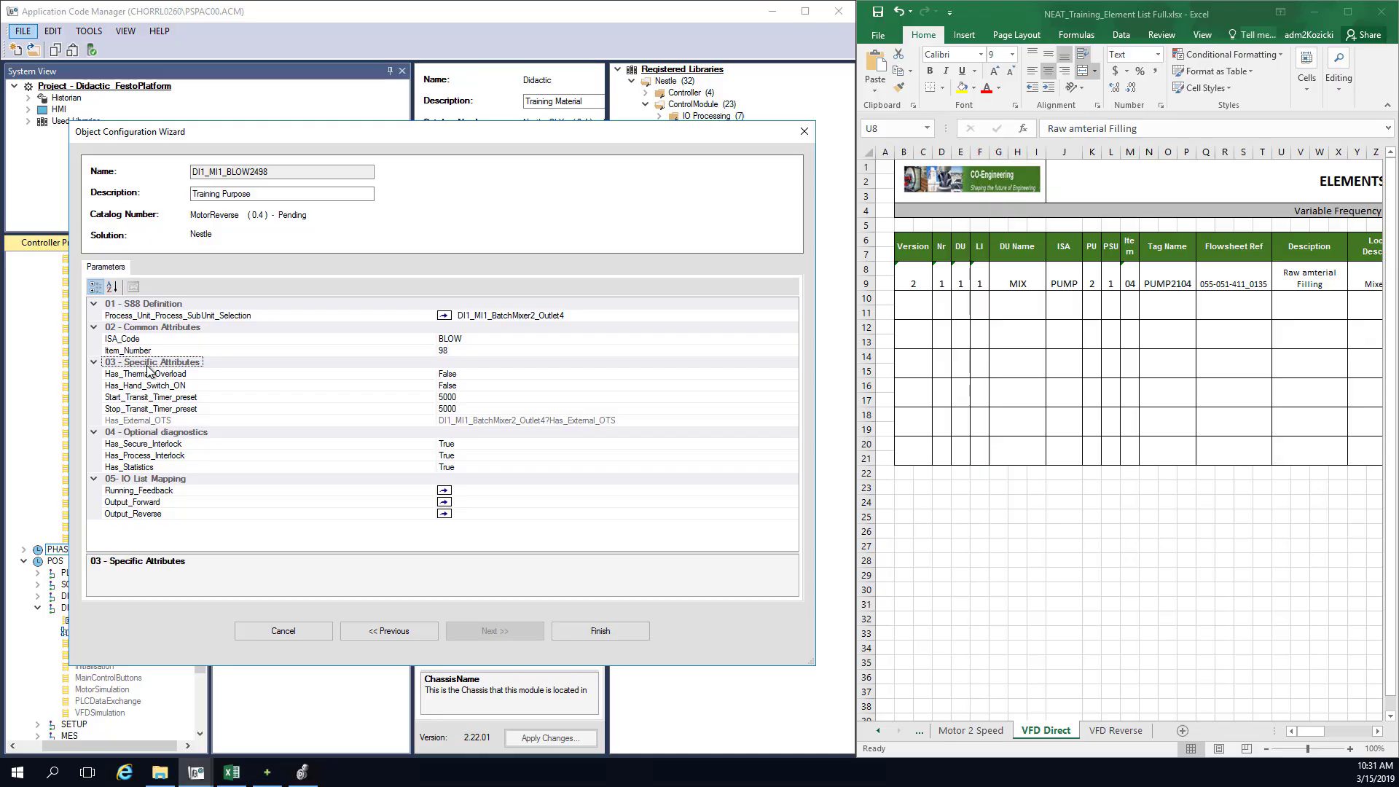
left_click(167, 433)
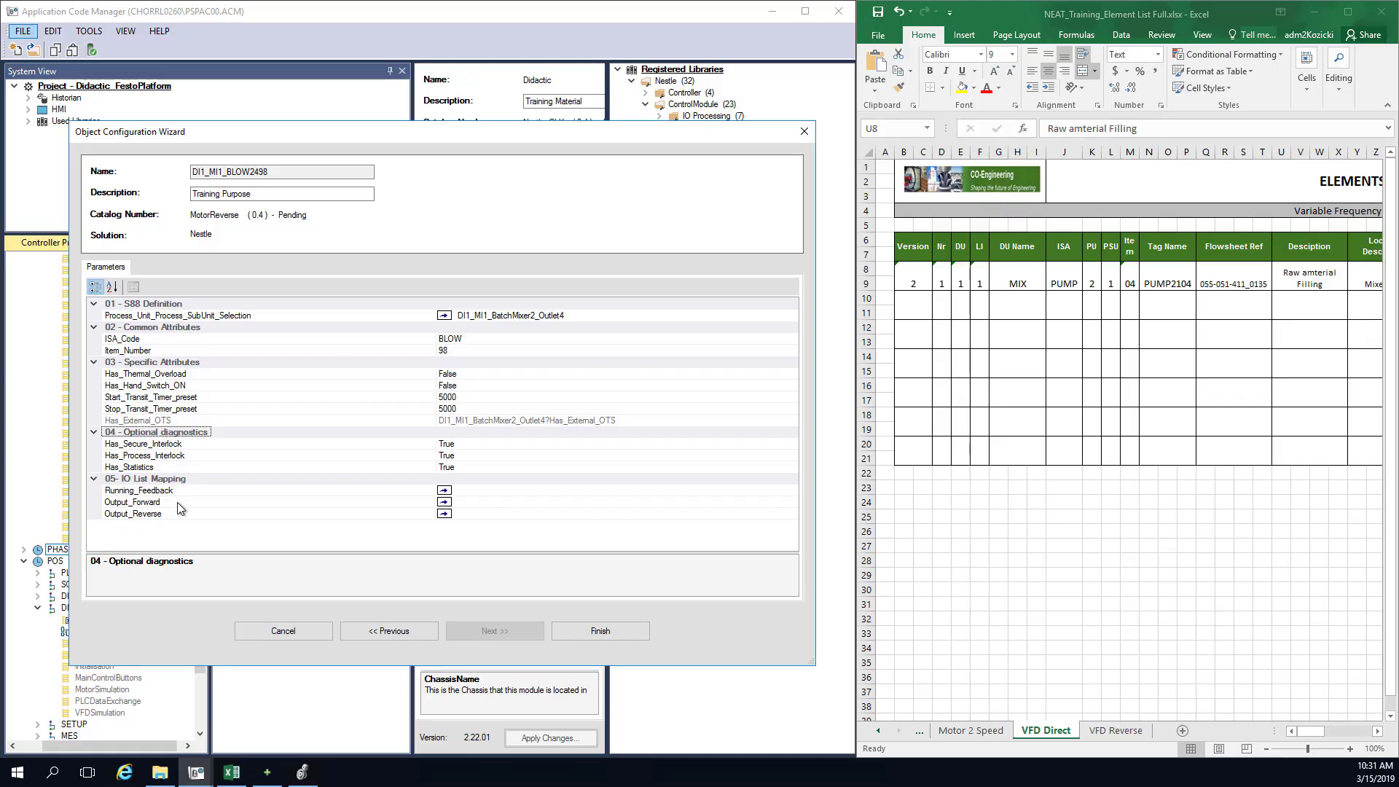
left_click(599, 633)
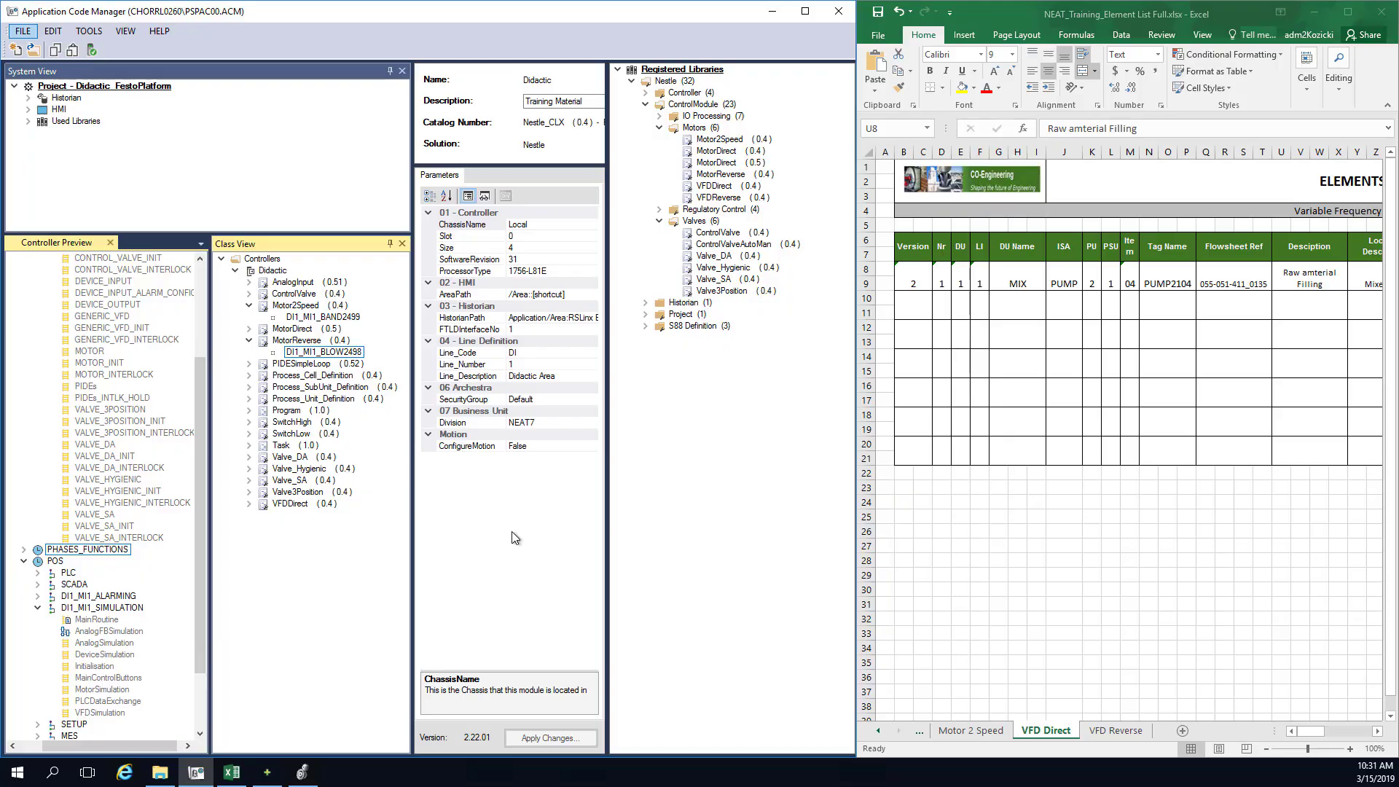
Step: Add a VFDReverse object from the Motors library to the Didactic controller and enter the description Training Purpose
right_click(280, 274)
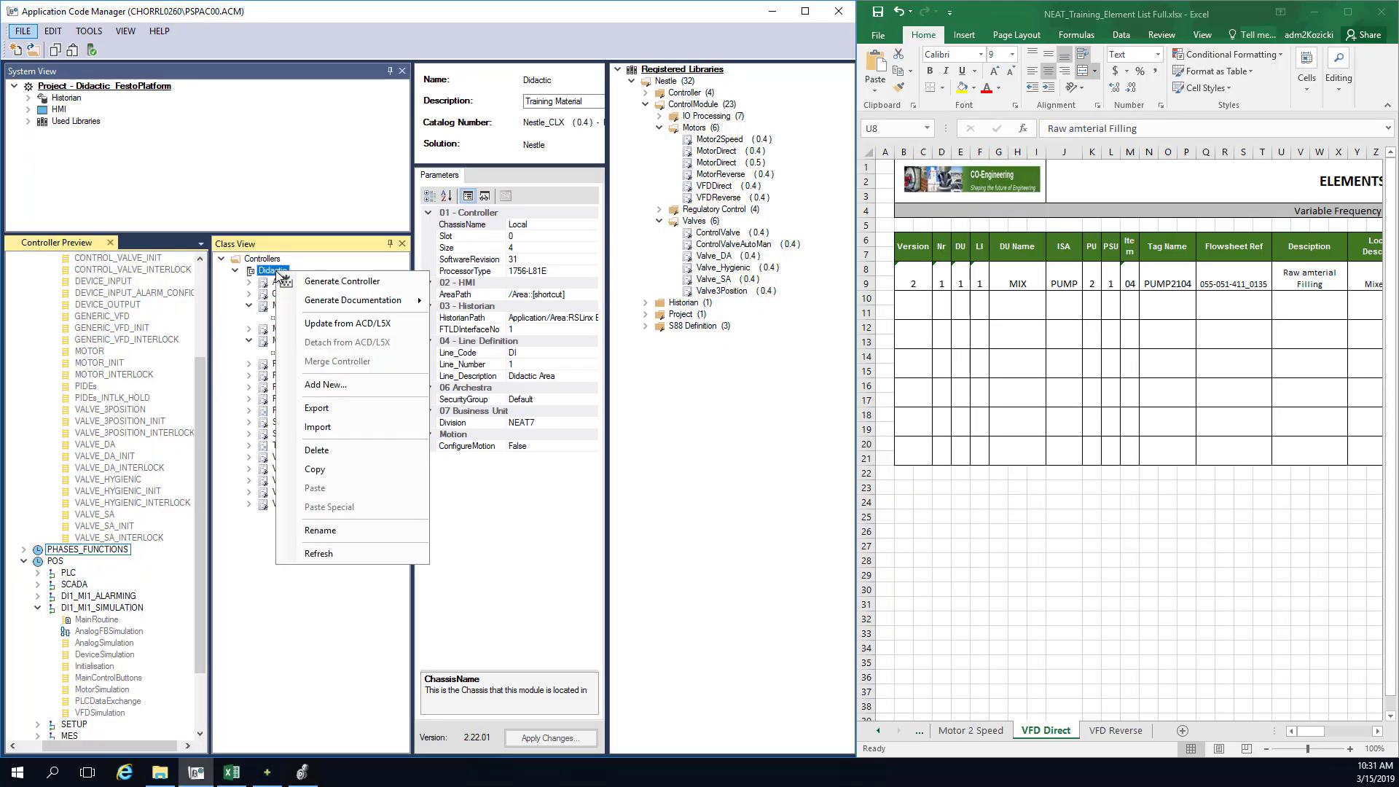
left_click(348, 386)
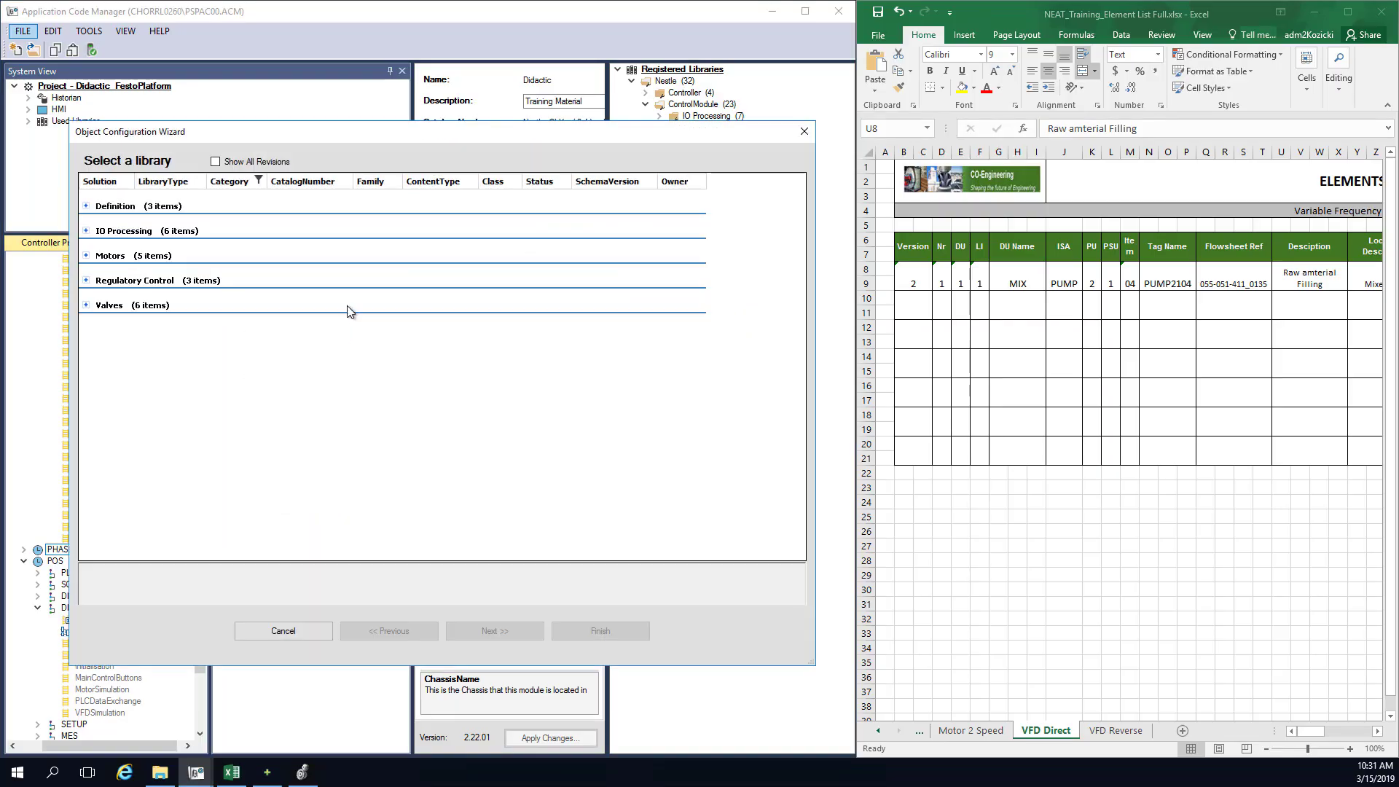
left_click(86, 255)
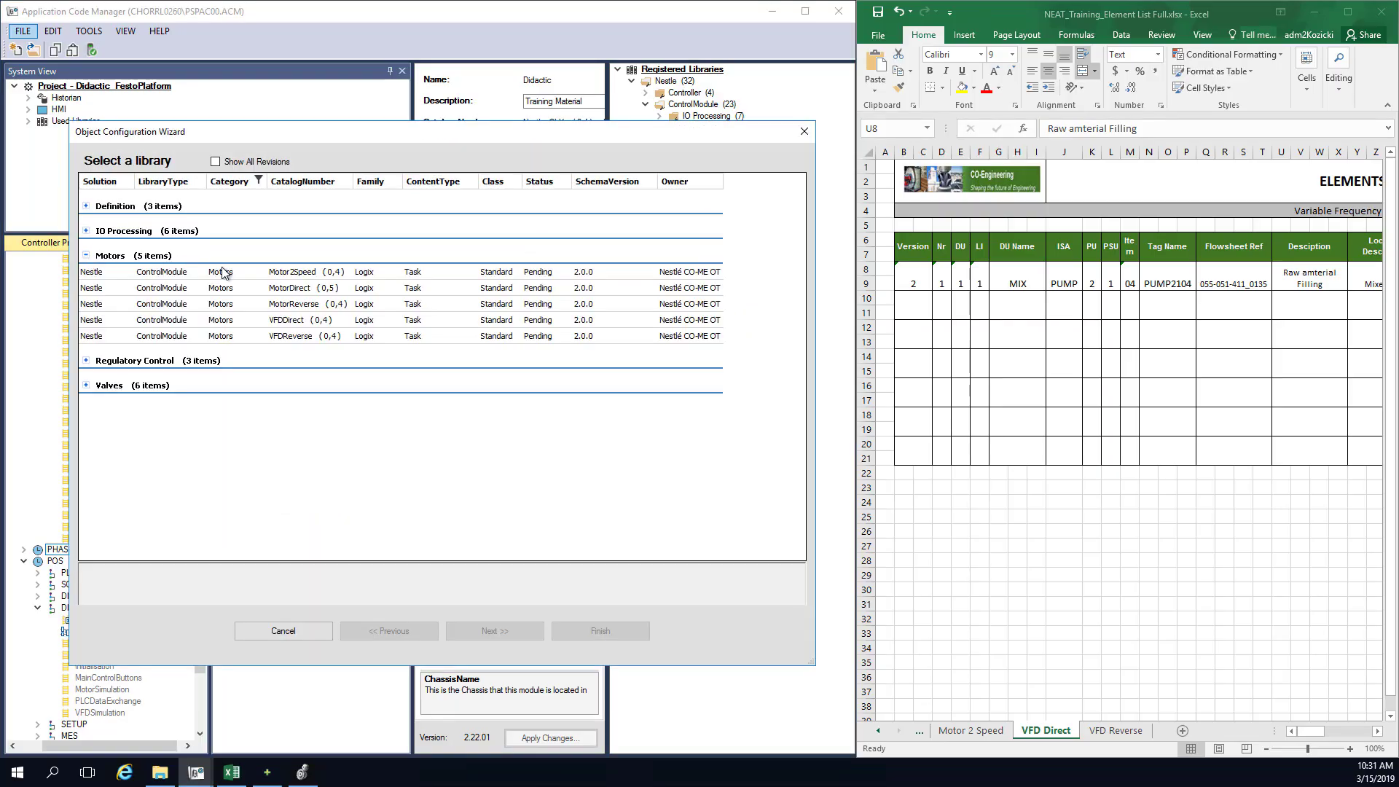
left_click(299, 338)
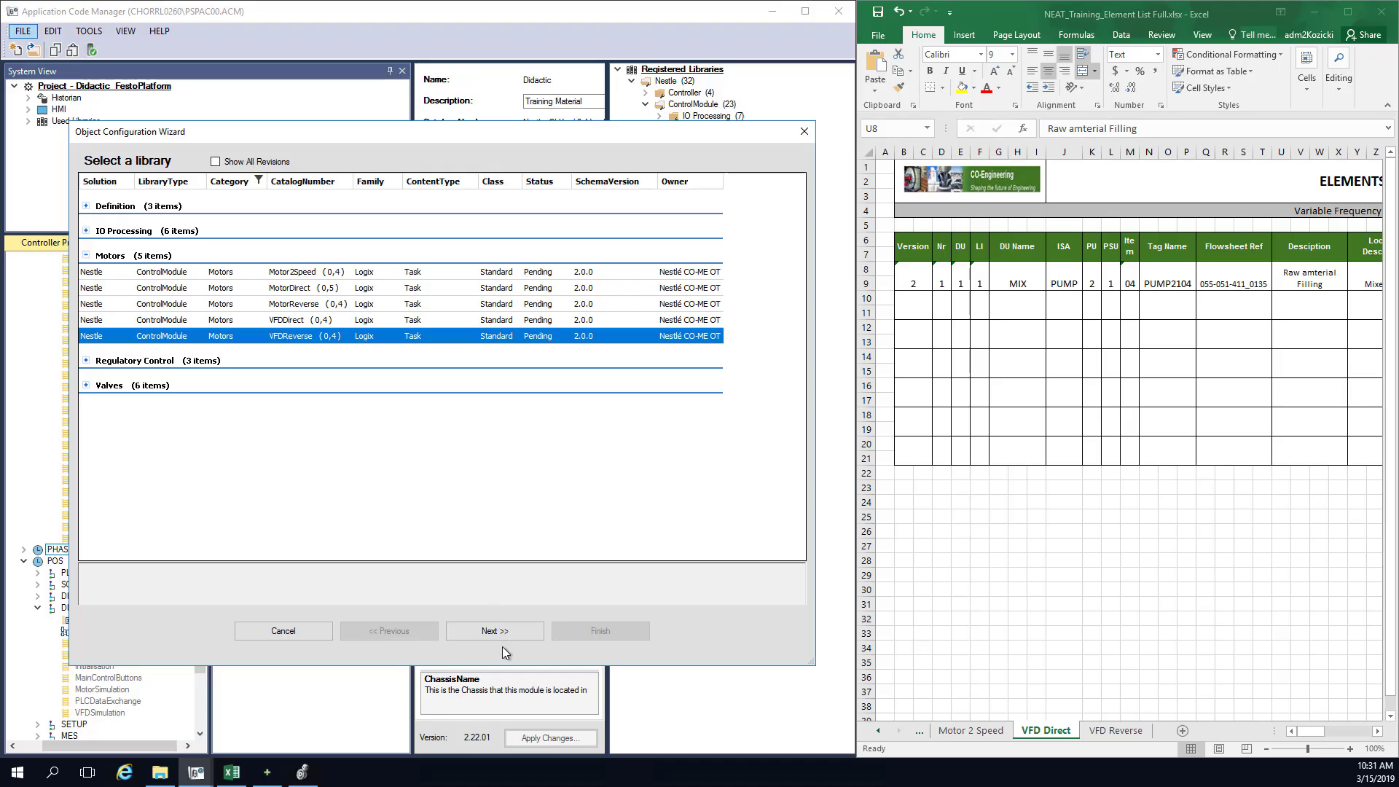
left_click(499, 631)
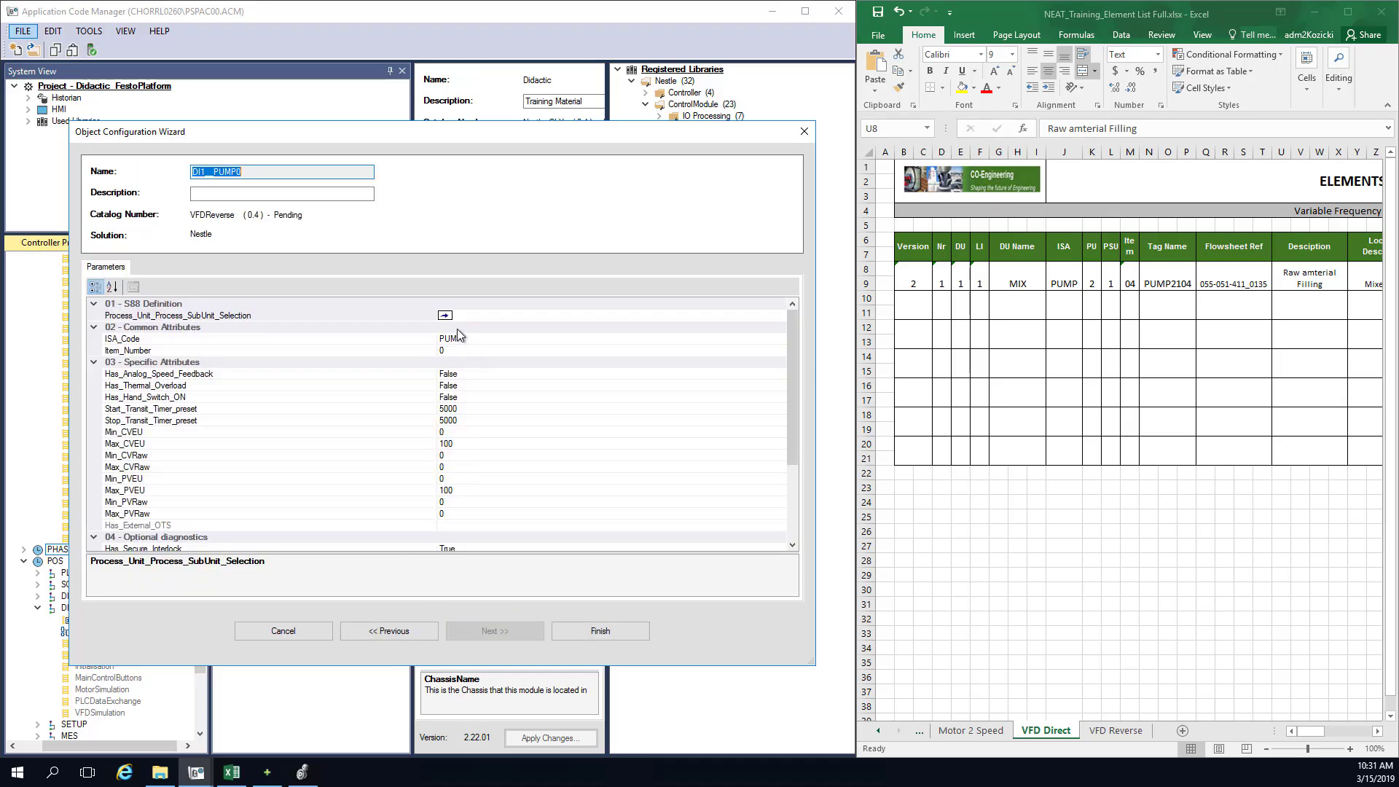
left_click(279, 194)
type("Tr")
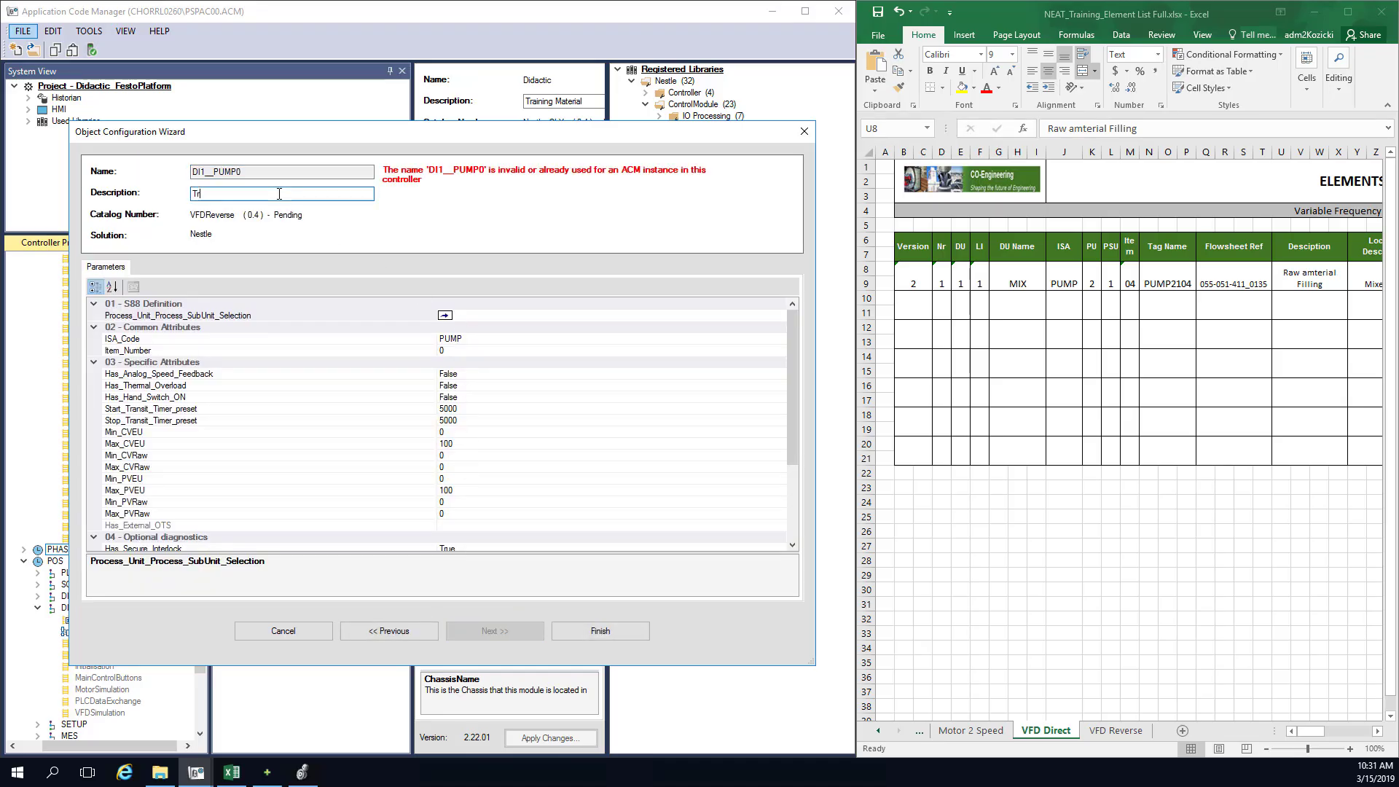
type("aining Purpose")
Step: Assign the VFDReverse object to the process sub-unit DI1_MI1_BatchMixer2_Outlet4
left_click(526, 321)
left_click(780, 315)
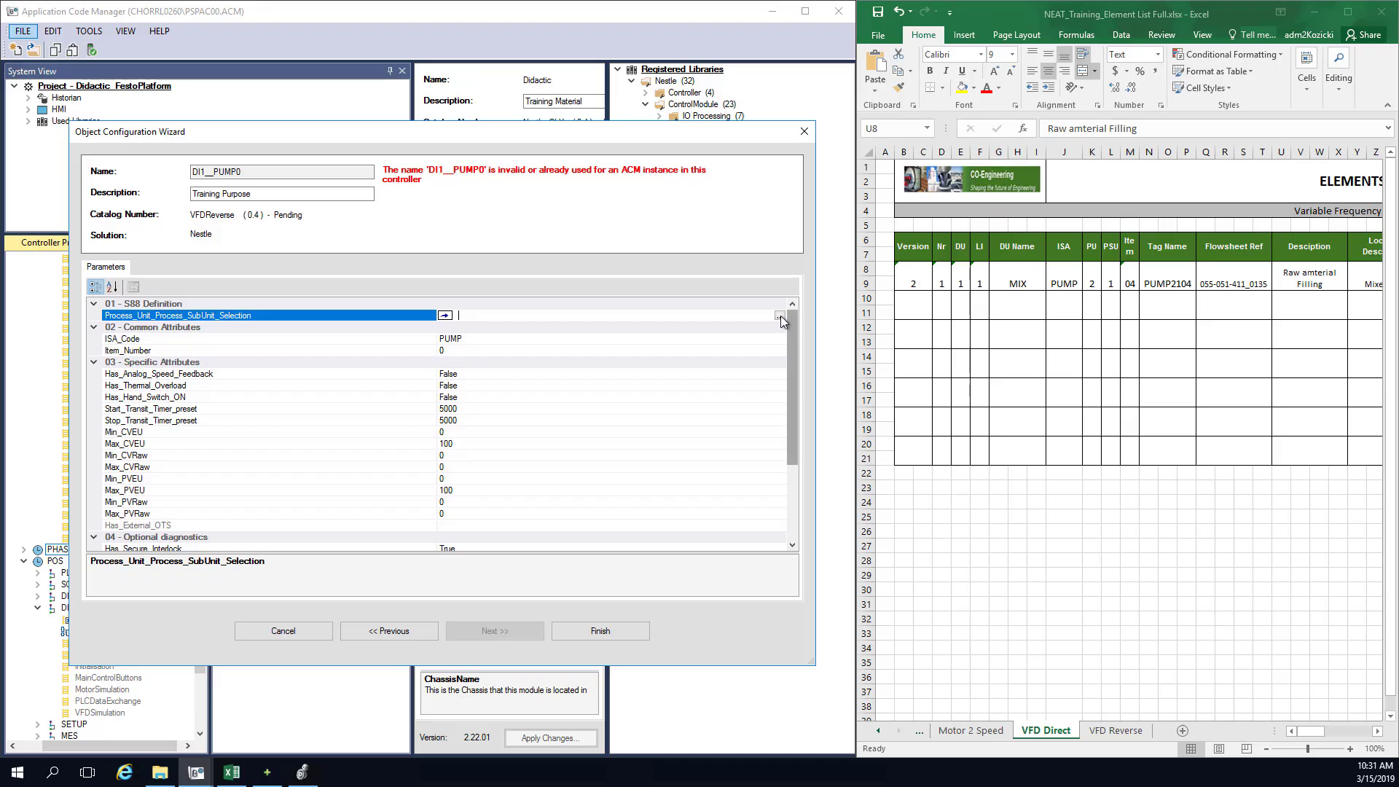
left_click(390, 331)
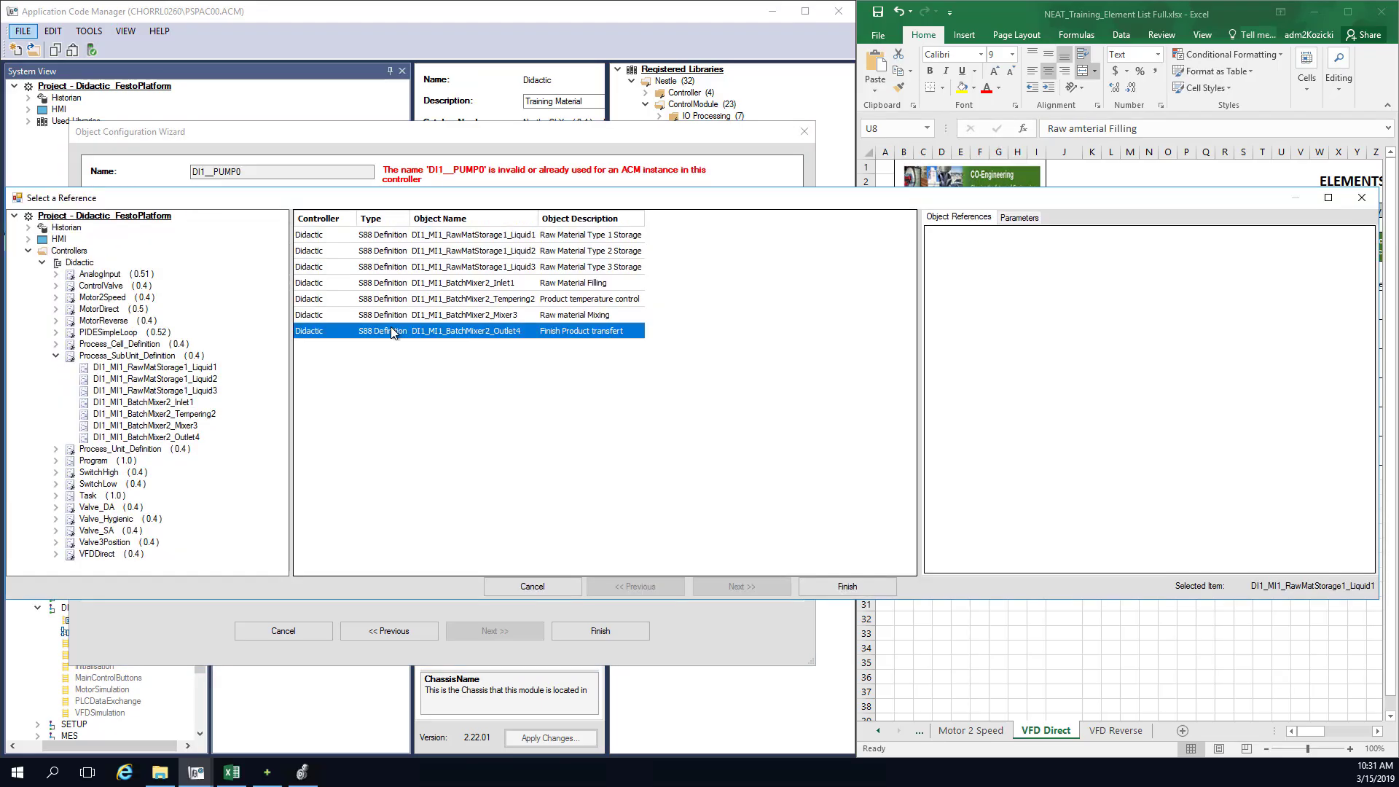
left_click(834, 589)
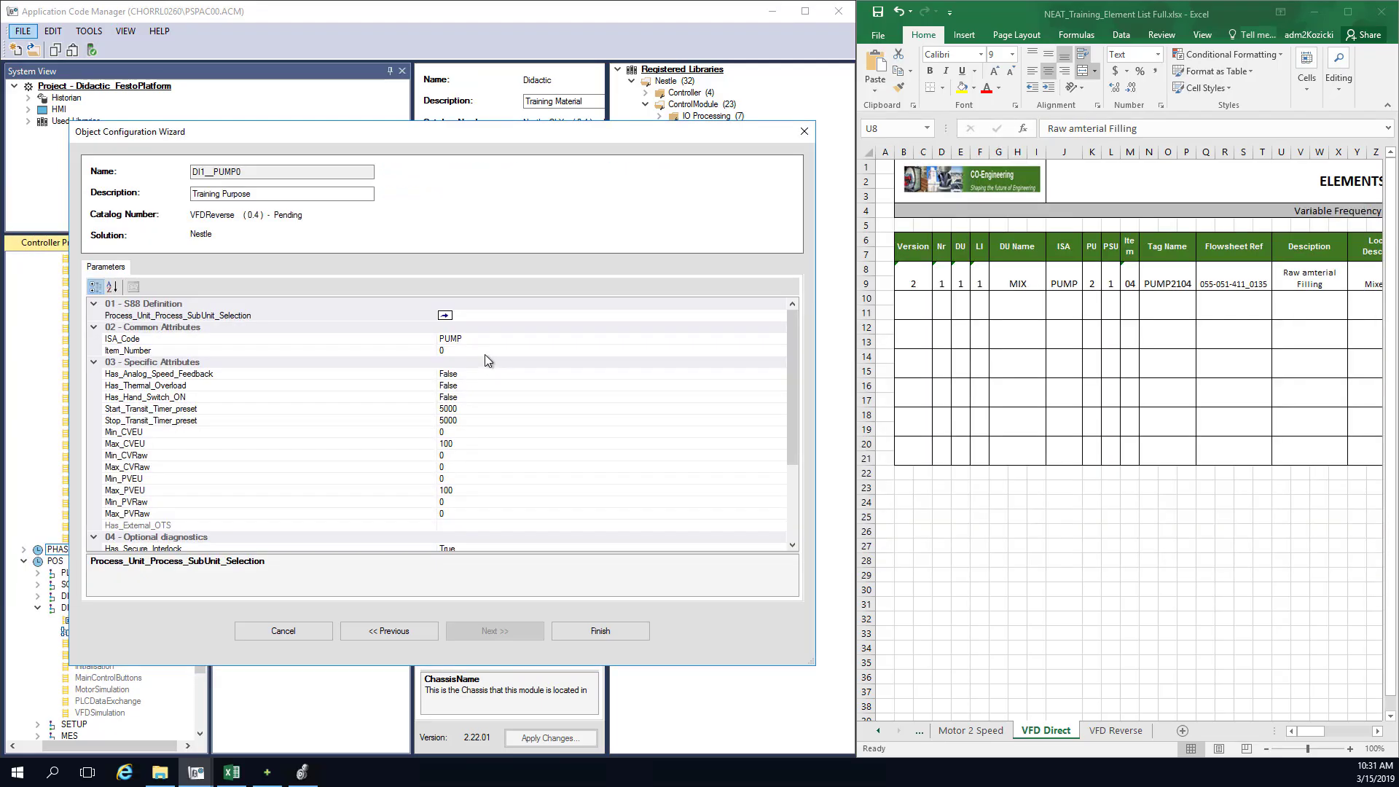
Step: Set the reversing VFD's ISA_Code to FAN and its Item_Number to 97
left_click(474, 339)
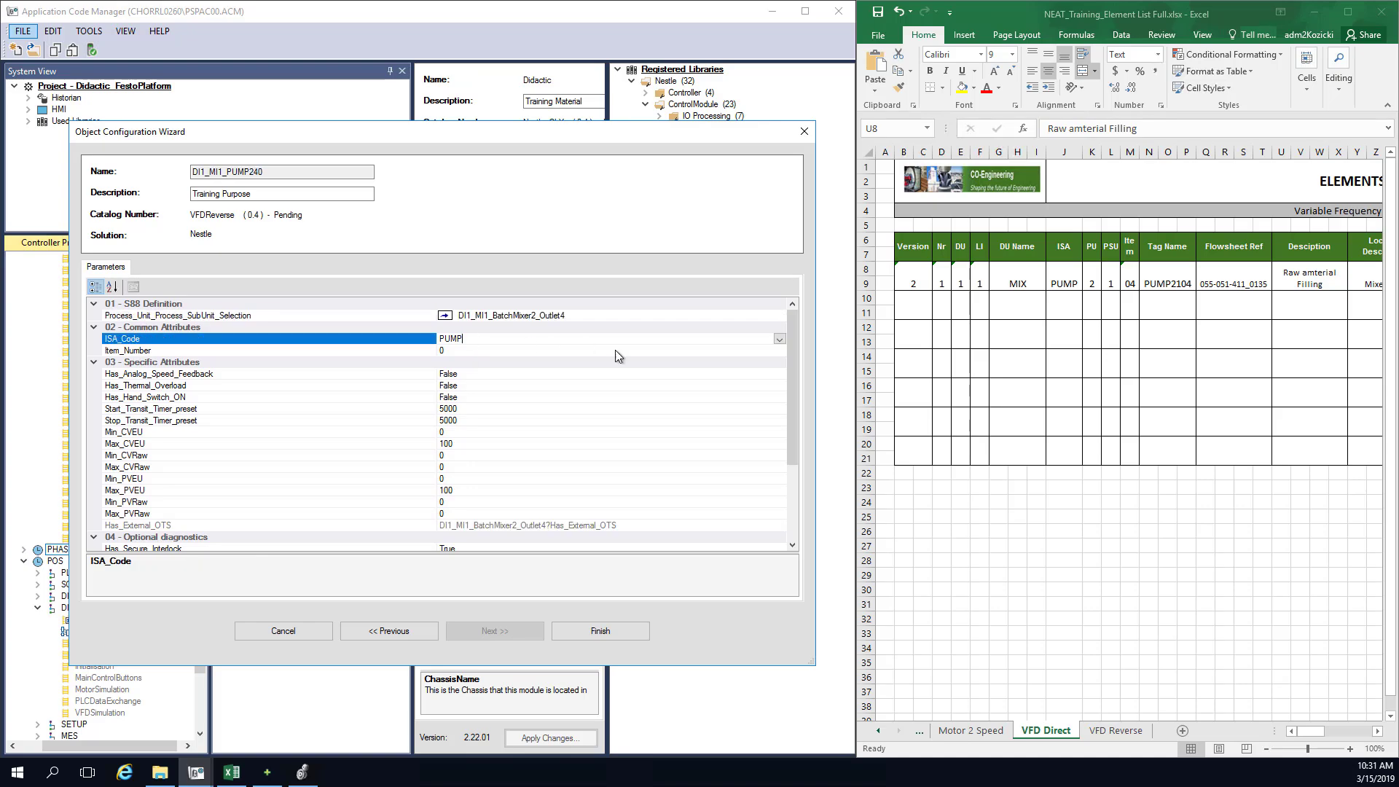
left_click(780, 339)
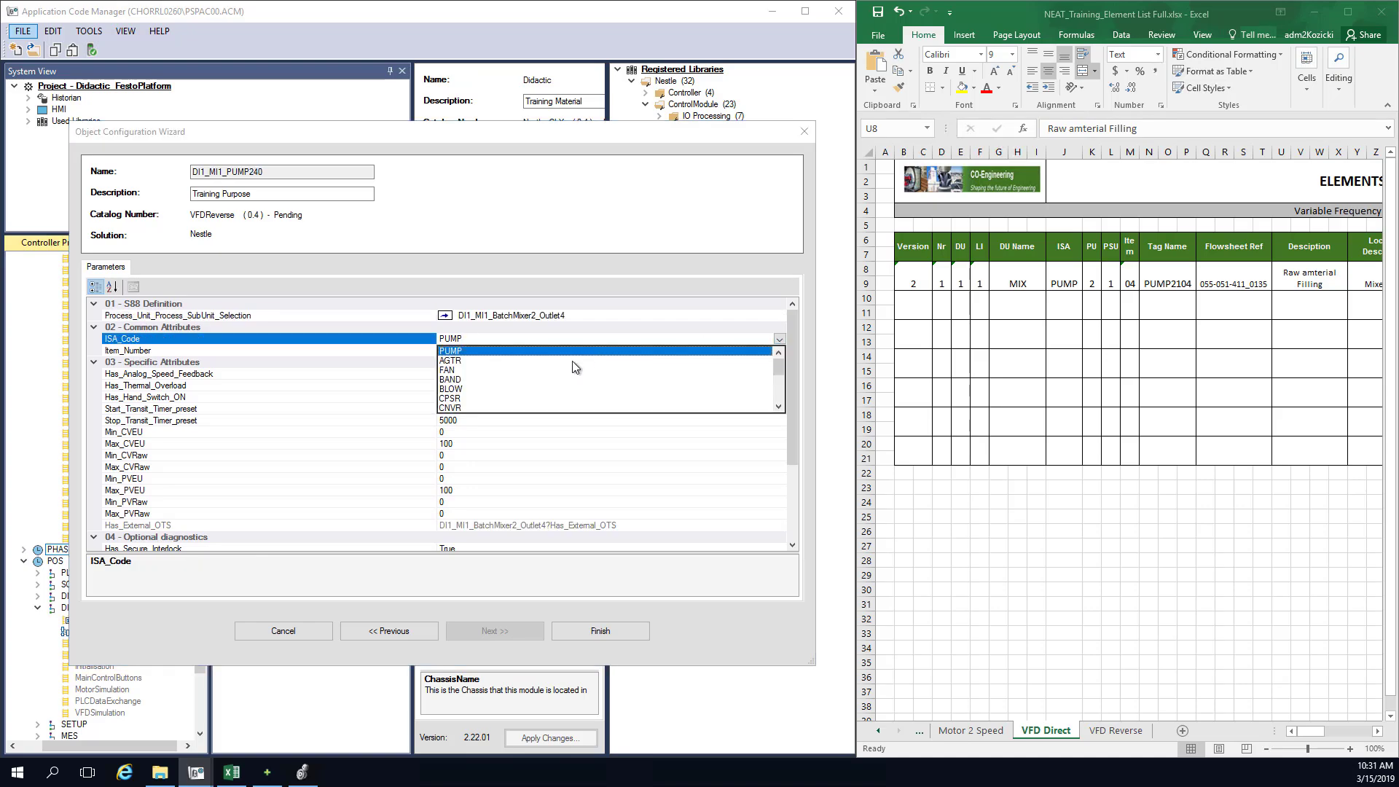
left_click(440, 381)
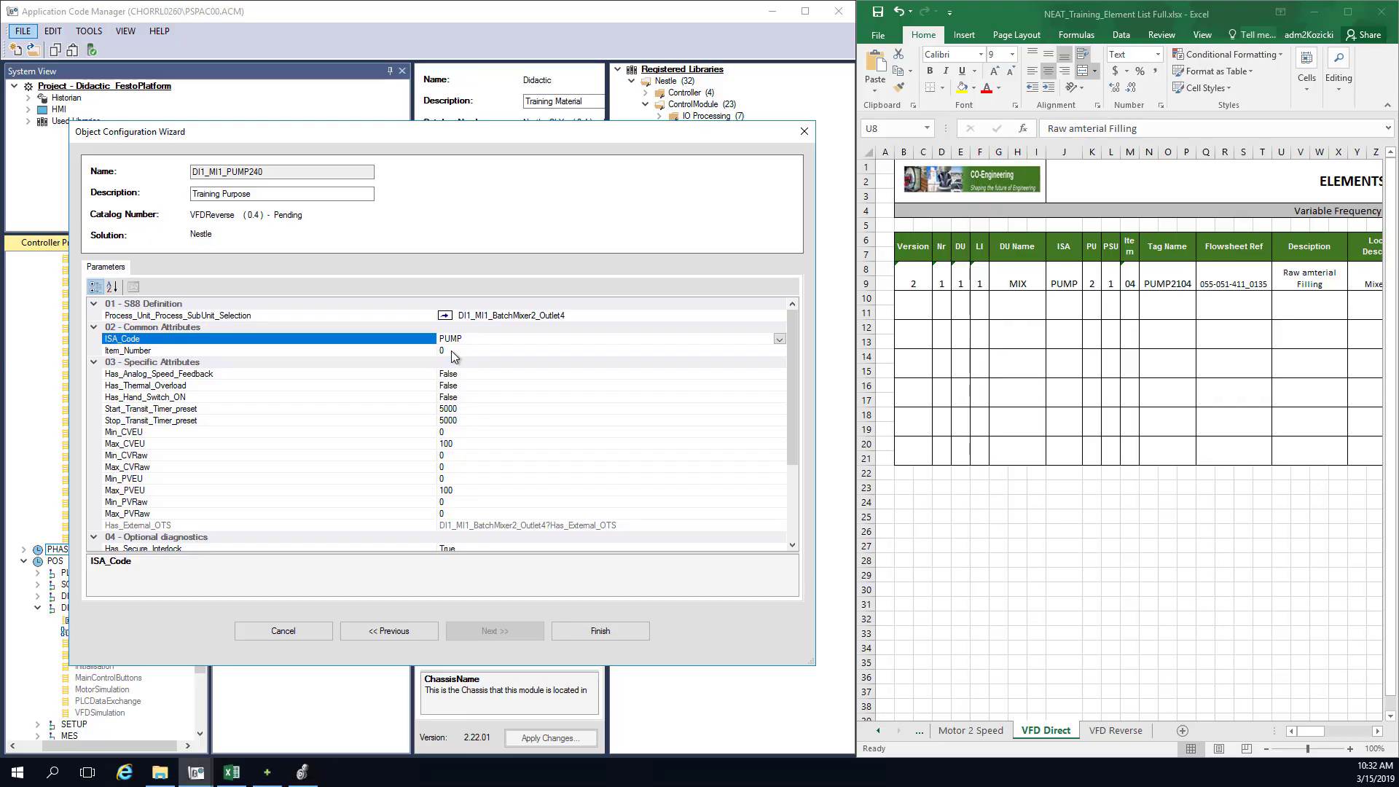
left_click(451, 353)
key("BackSpace")
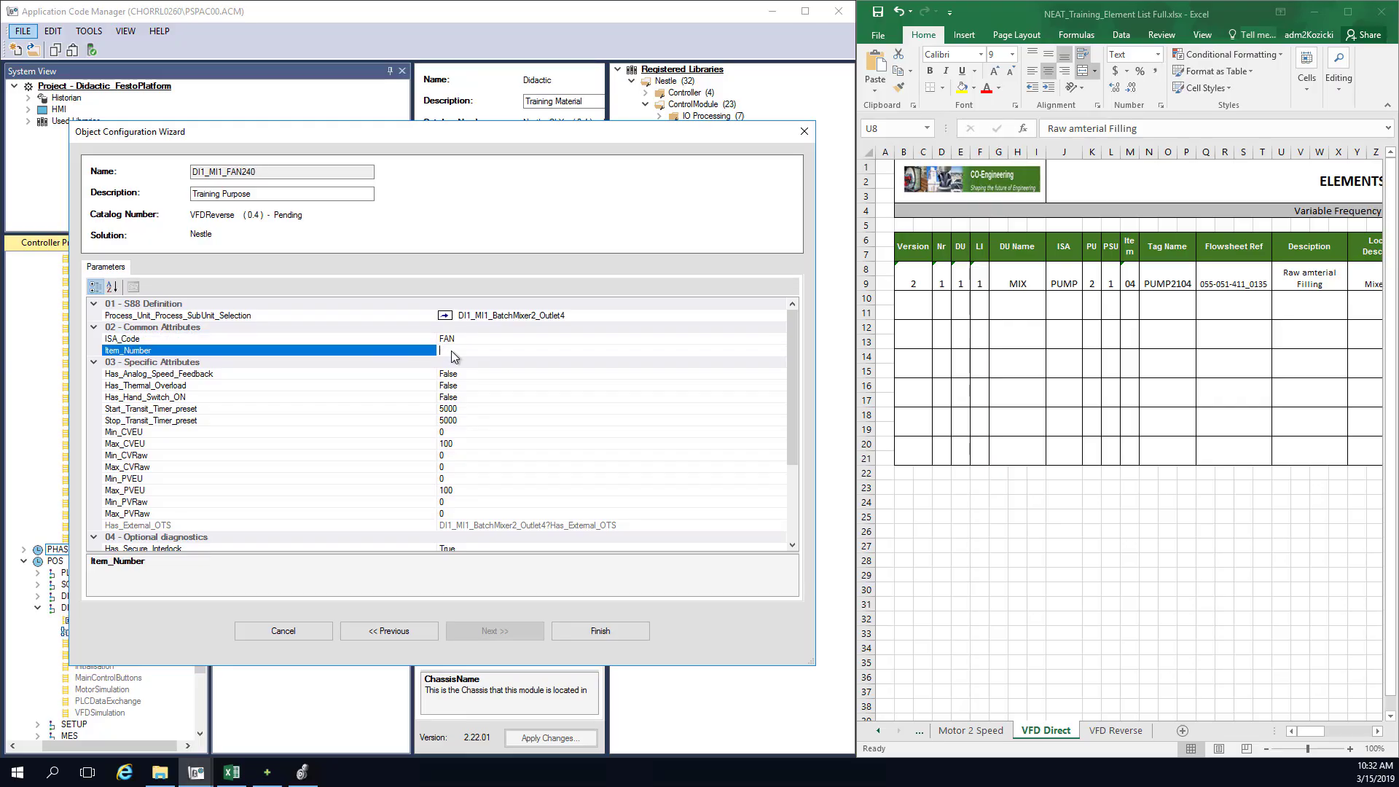
type("97")
Step: Check the remaining attributes, finish creating the VFDReverse object, and select it under the Didactic controller
key("Down")
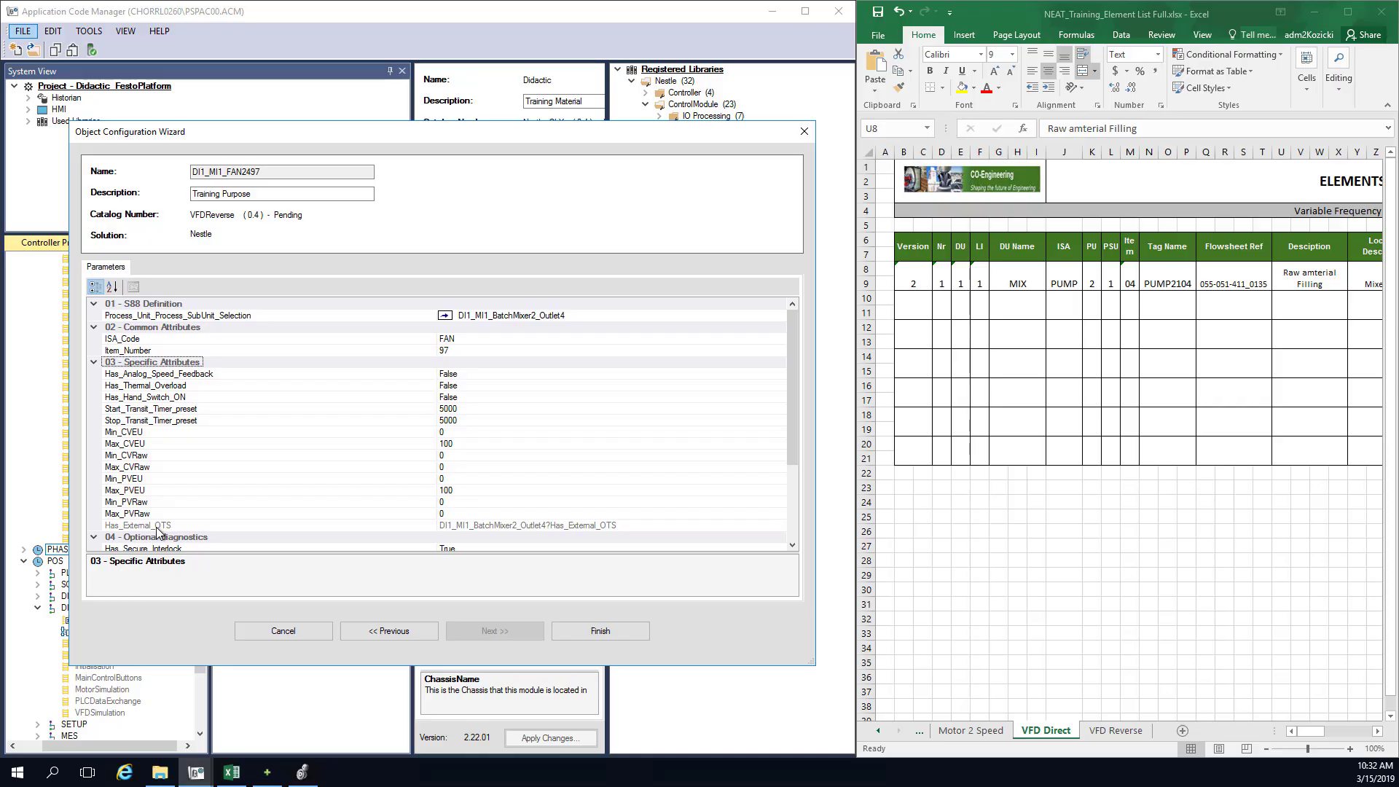
left_click_drag(793, 370, 802, 456)
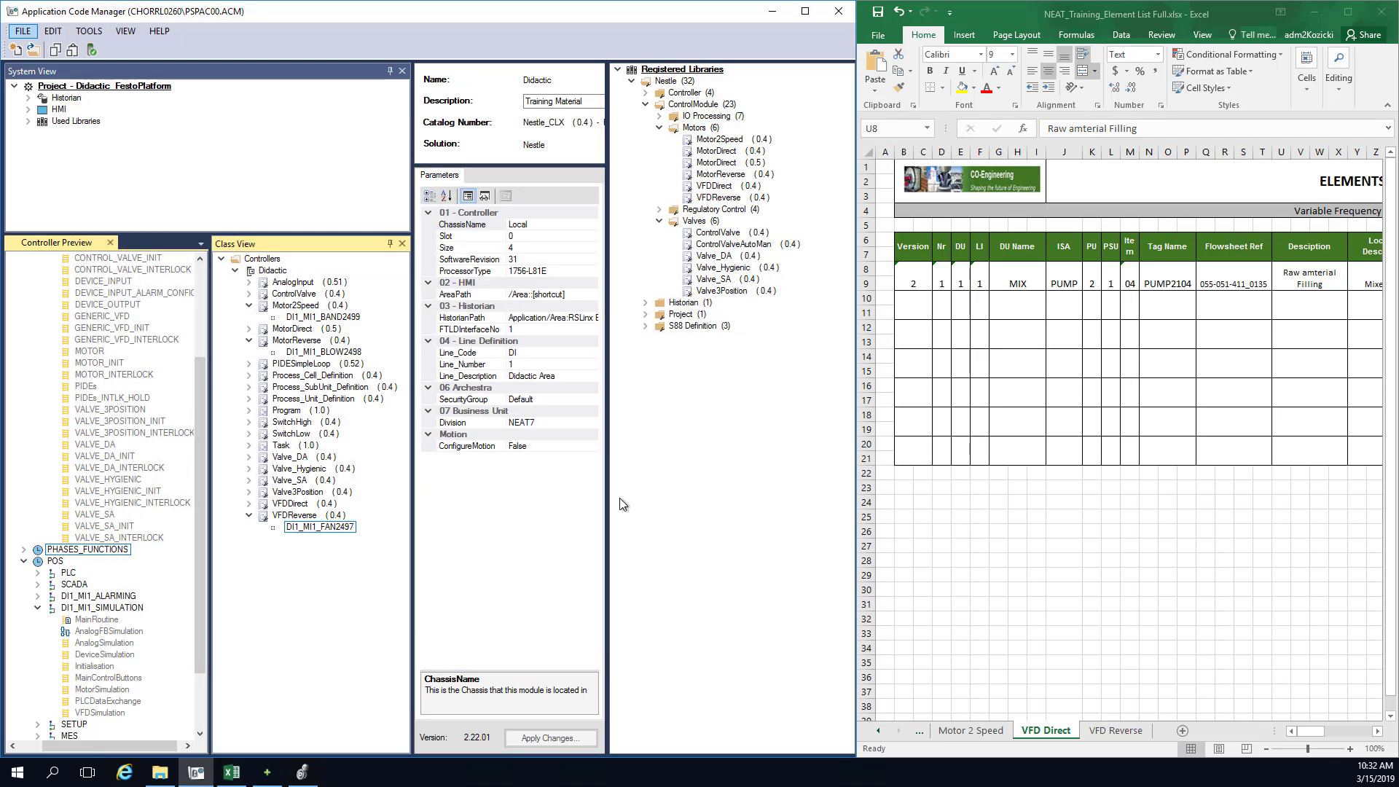
left_click(302, 530)
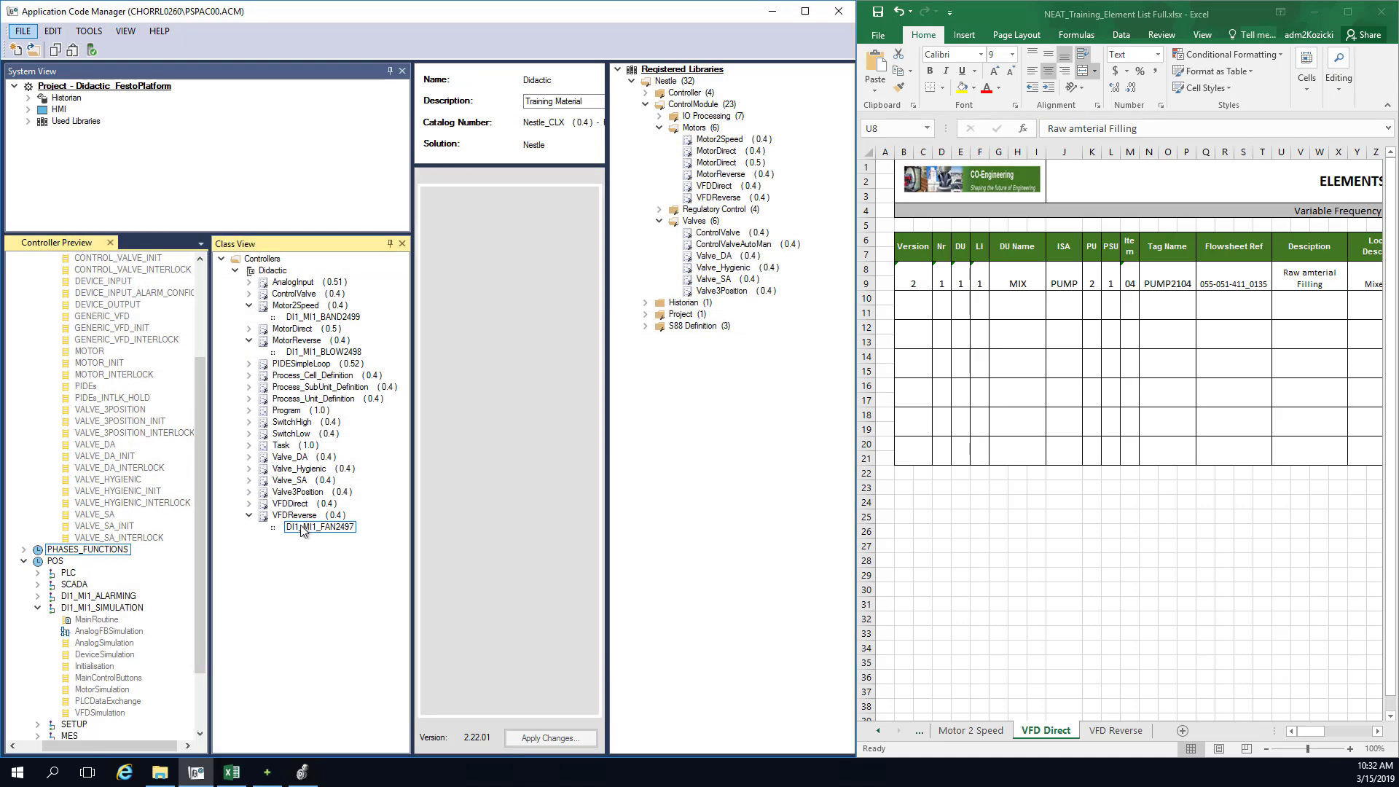